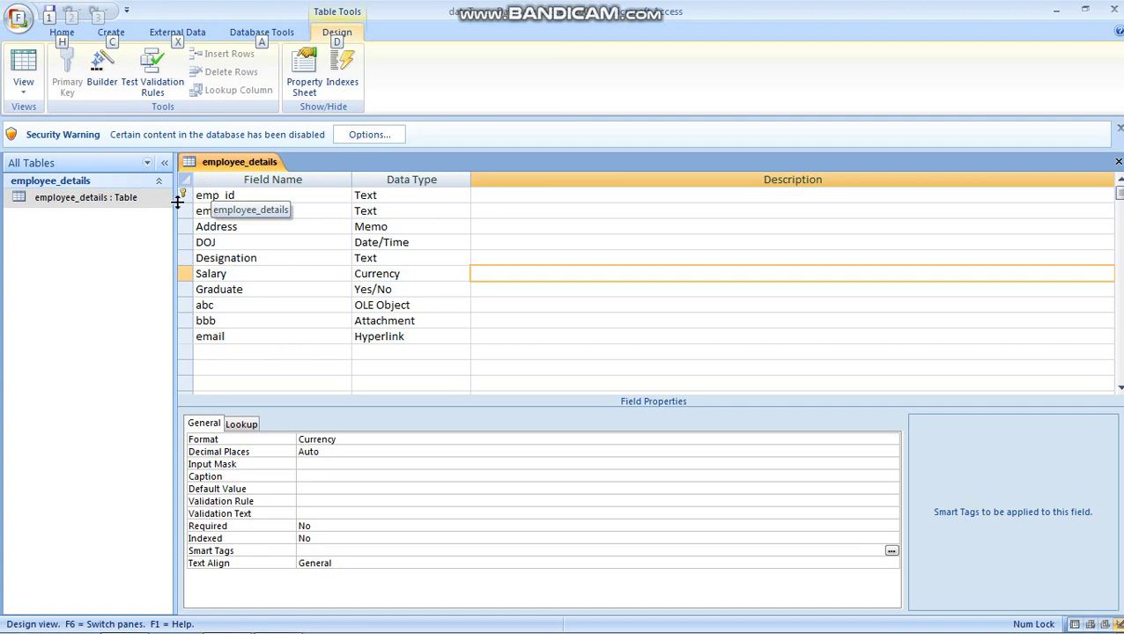
Step: Review the DOJ and emp_name field properties, then bring up the Create tools for employee_details
click(218, 242)
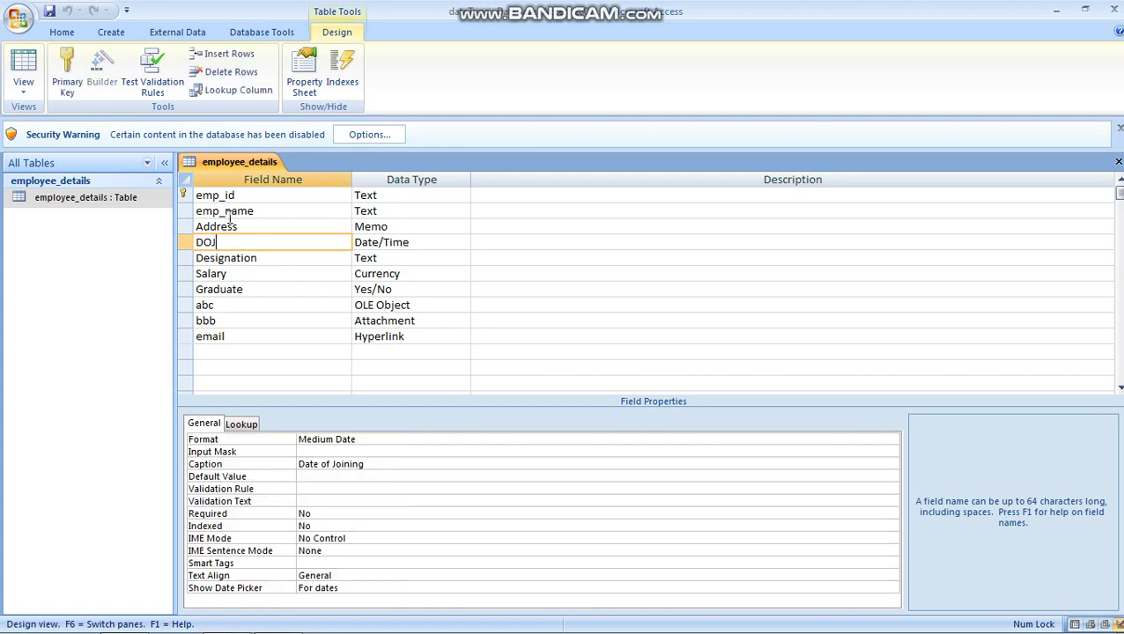
click(230, 211)
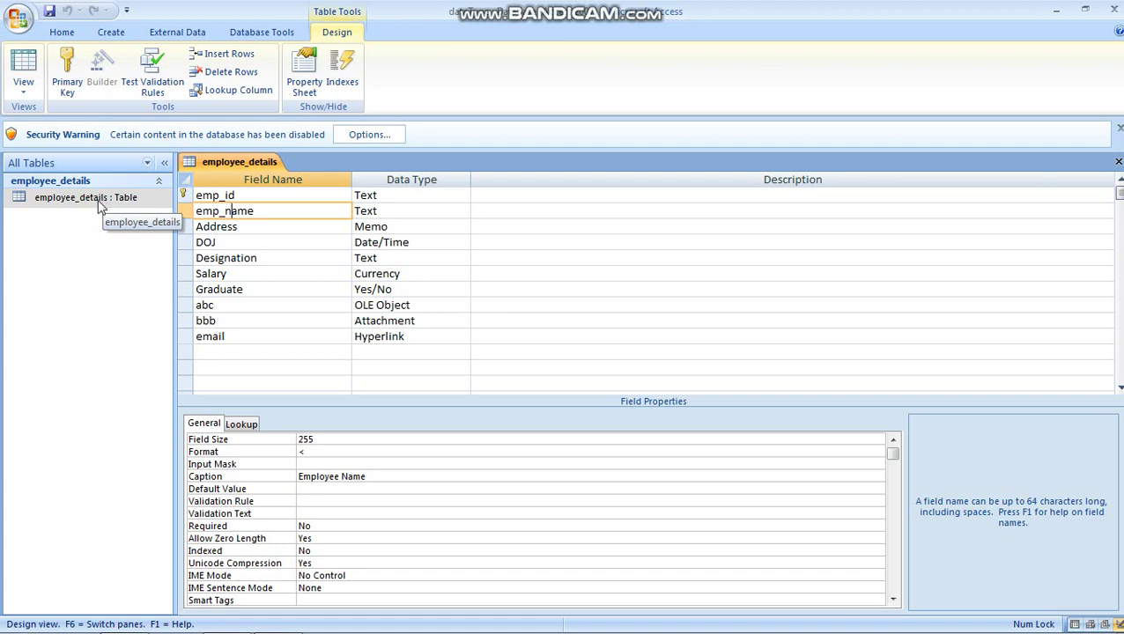
click(100, 202)
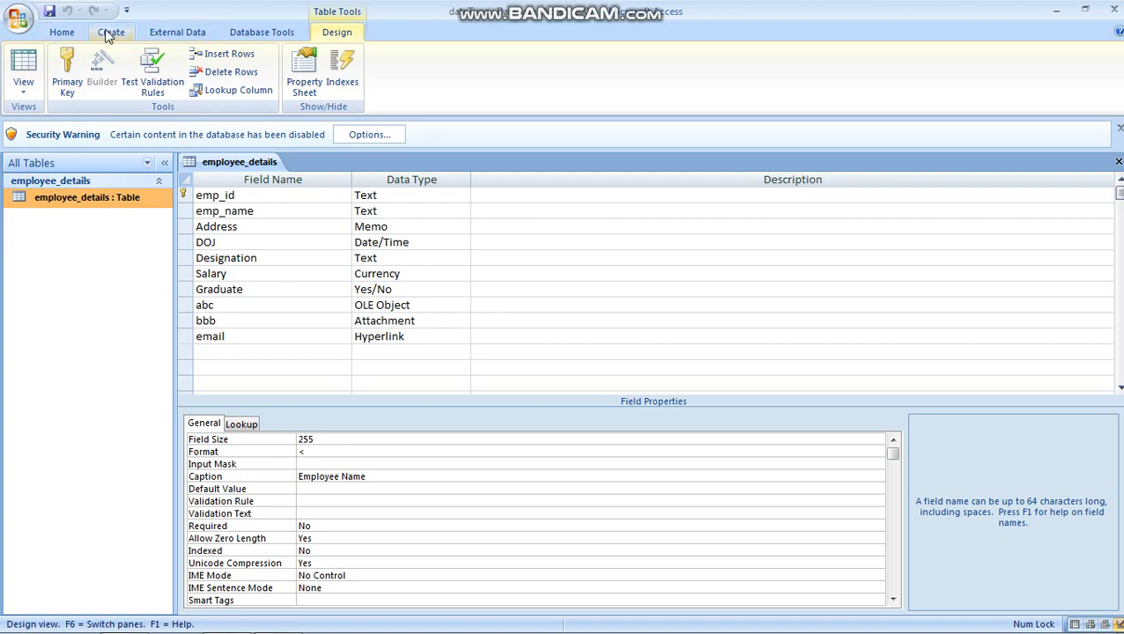
click(109, 32)
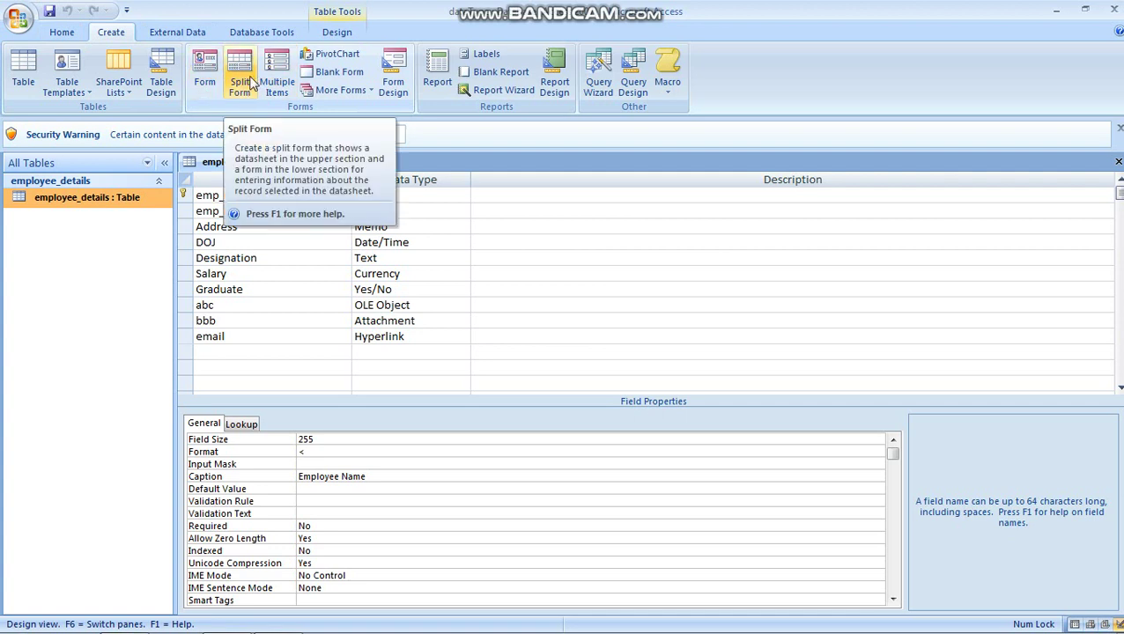
click(369, 95)
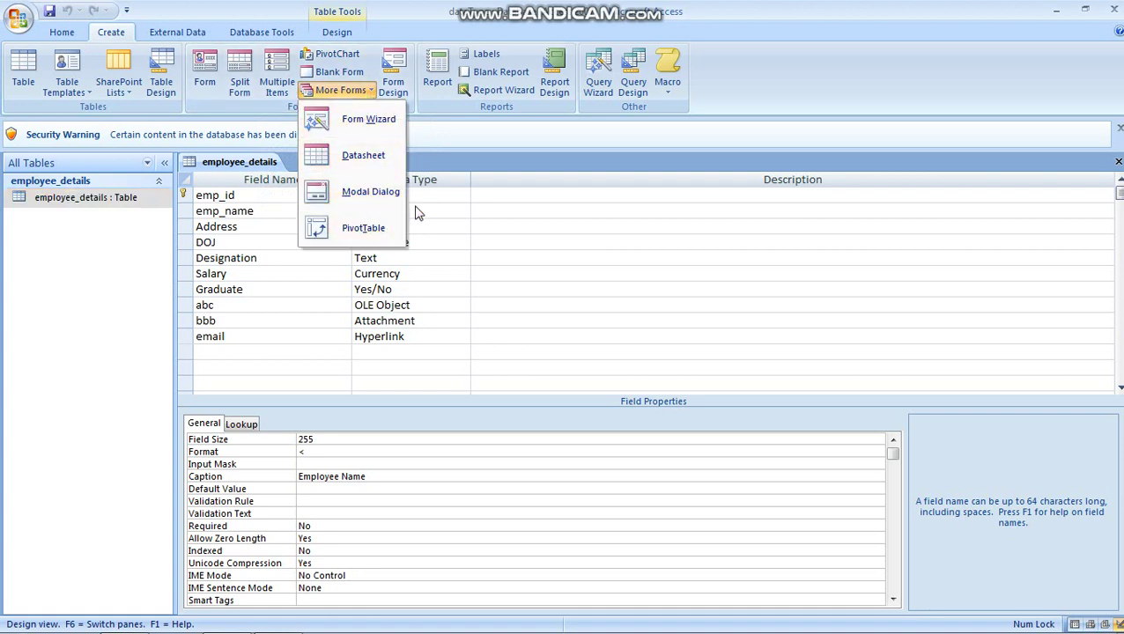
click(333, 199)
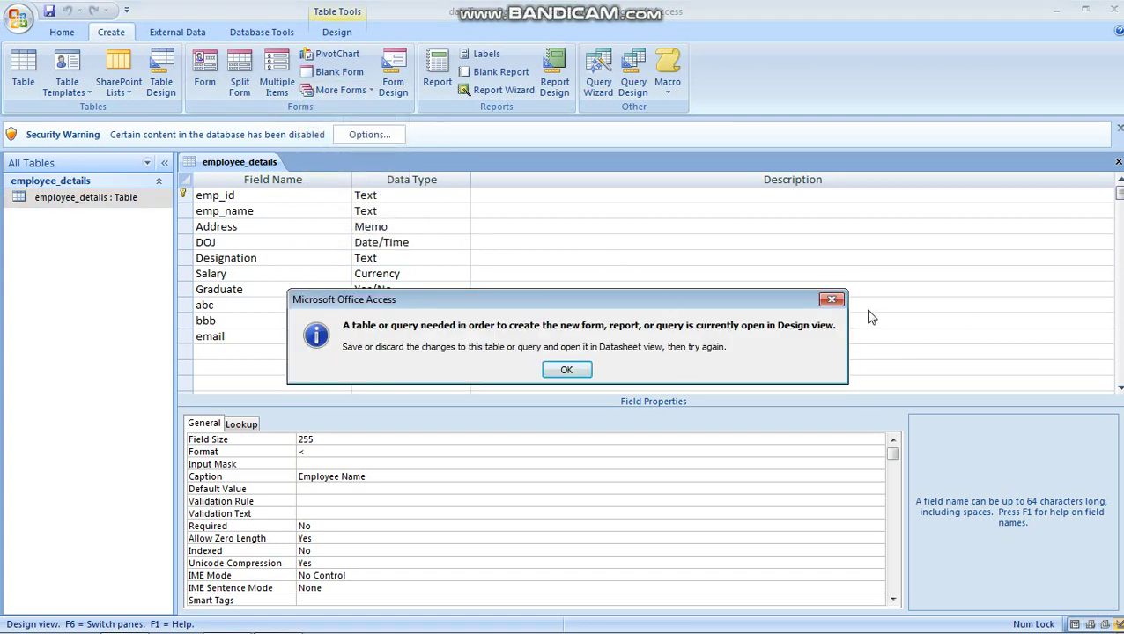
click(831, 300)
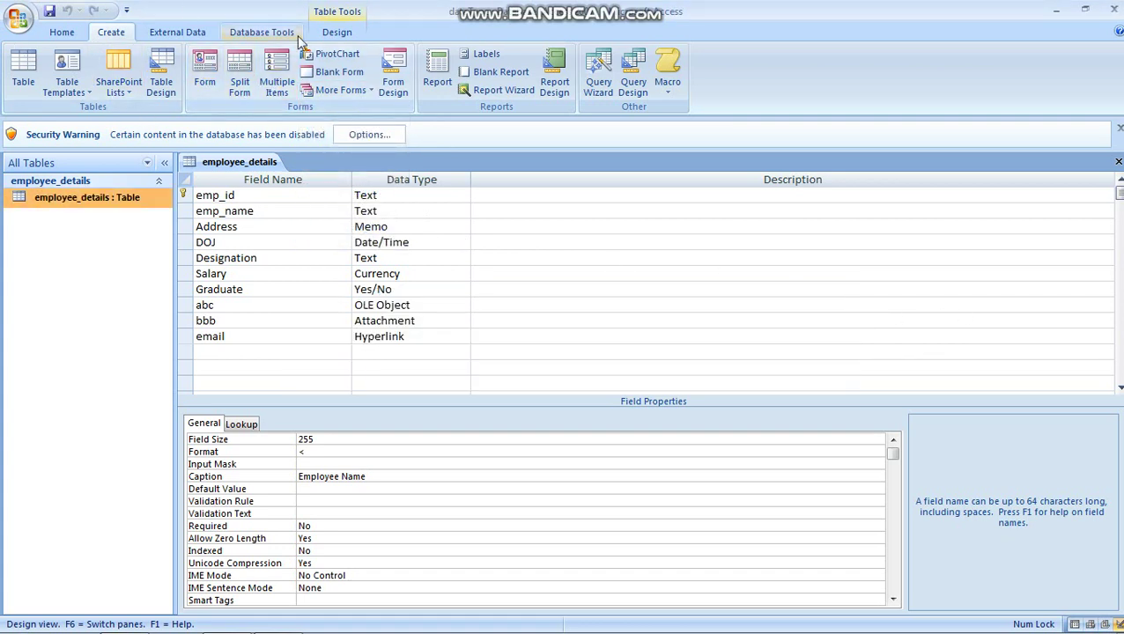
click(204, 77)
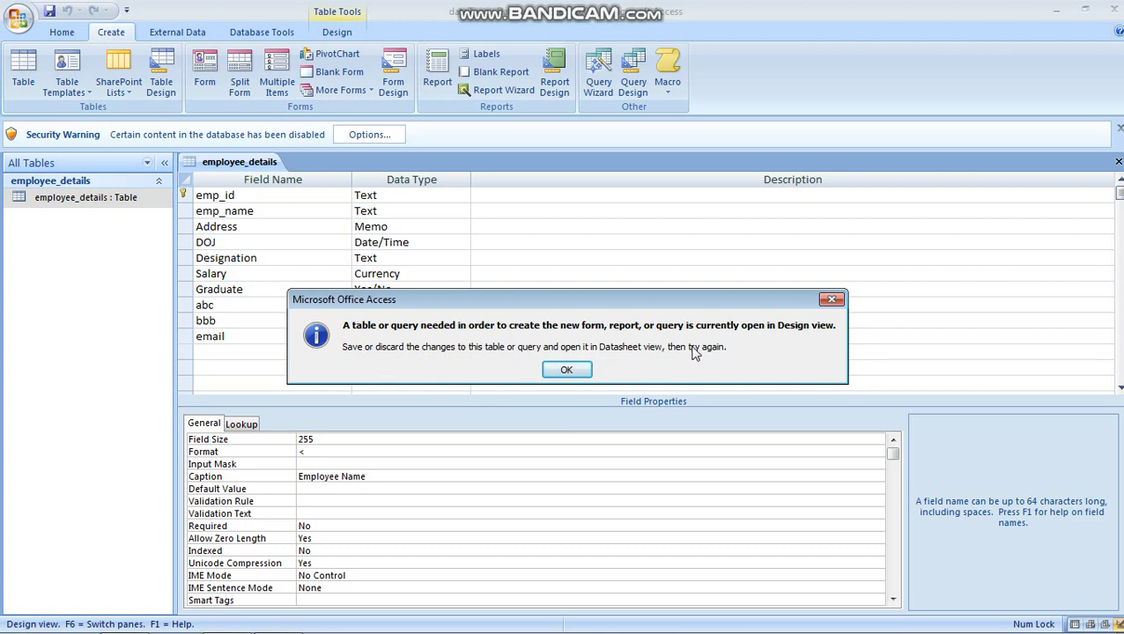
click(567, 370)
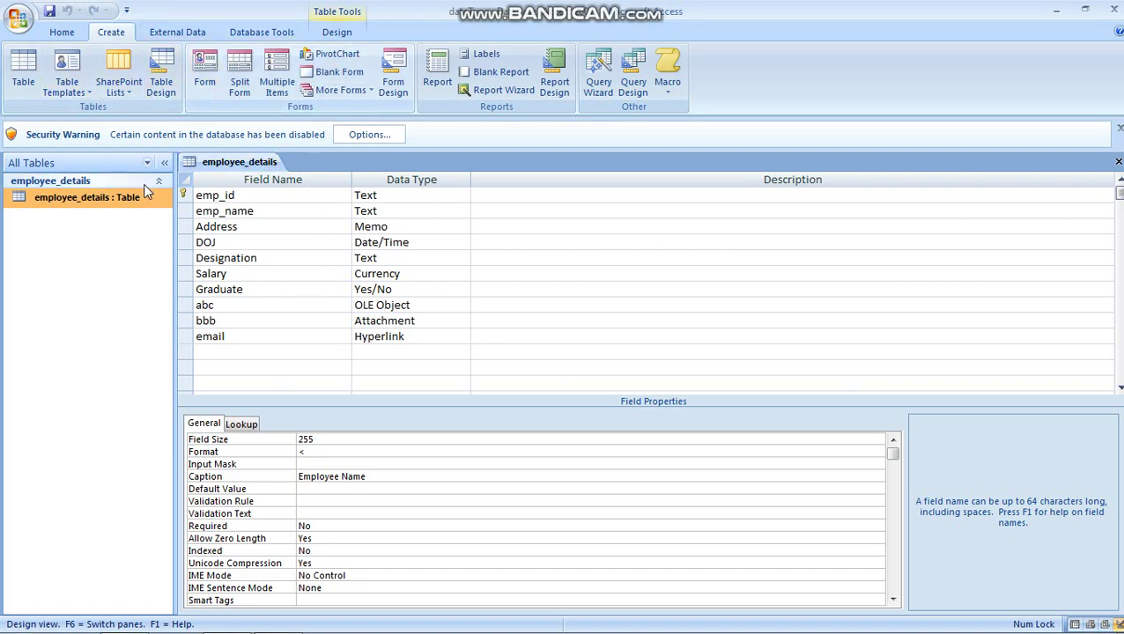
right_click(125, 201)
Step: Open the employee_details table, widen Employee Name, and enter names for E02 and E03
click(168, 207)
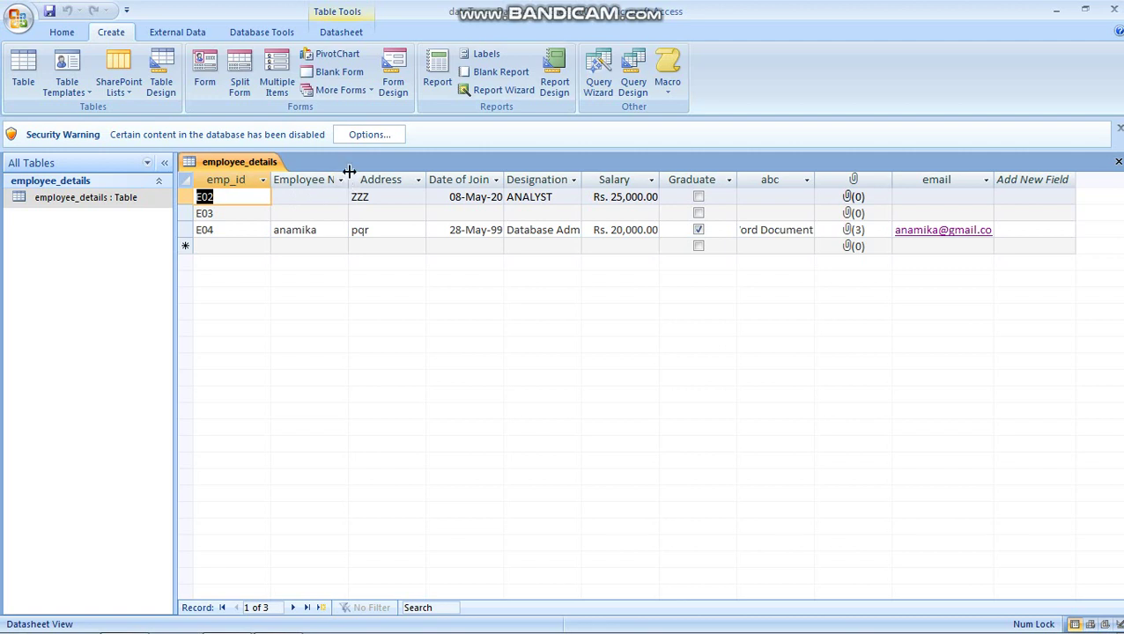
drag(348, 180, 406, 179)
click(319, 198)
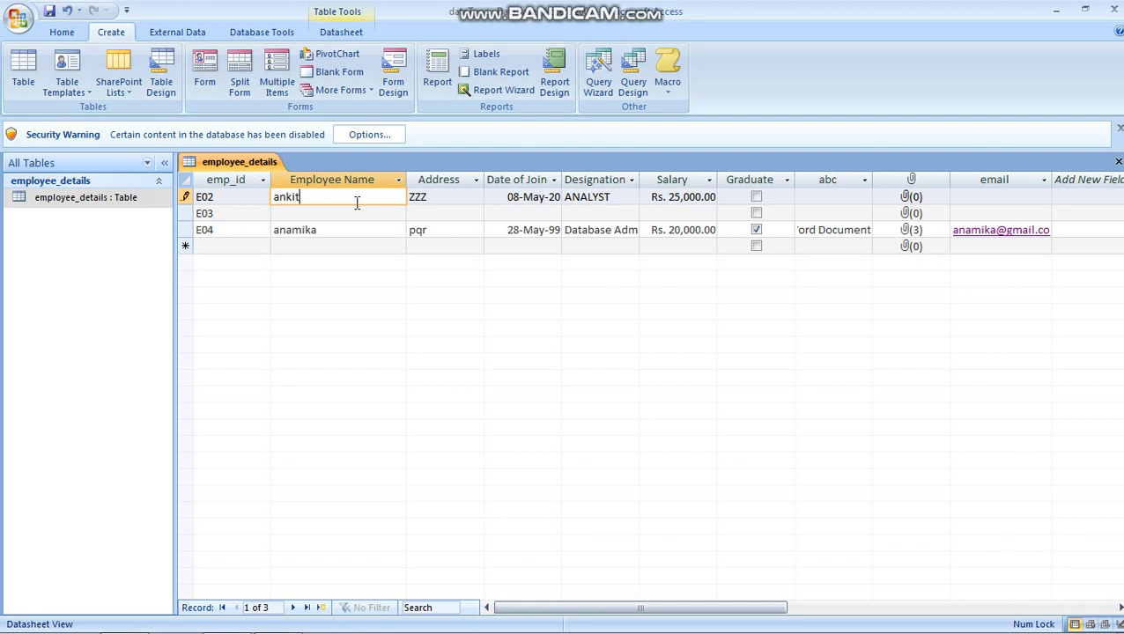
click(310, 213)
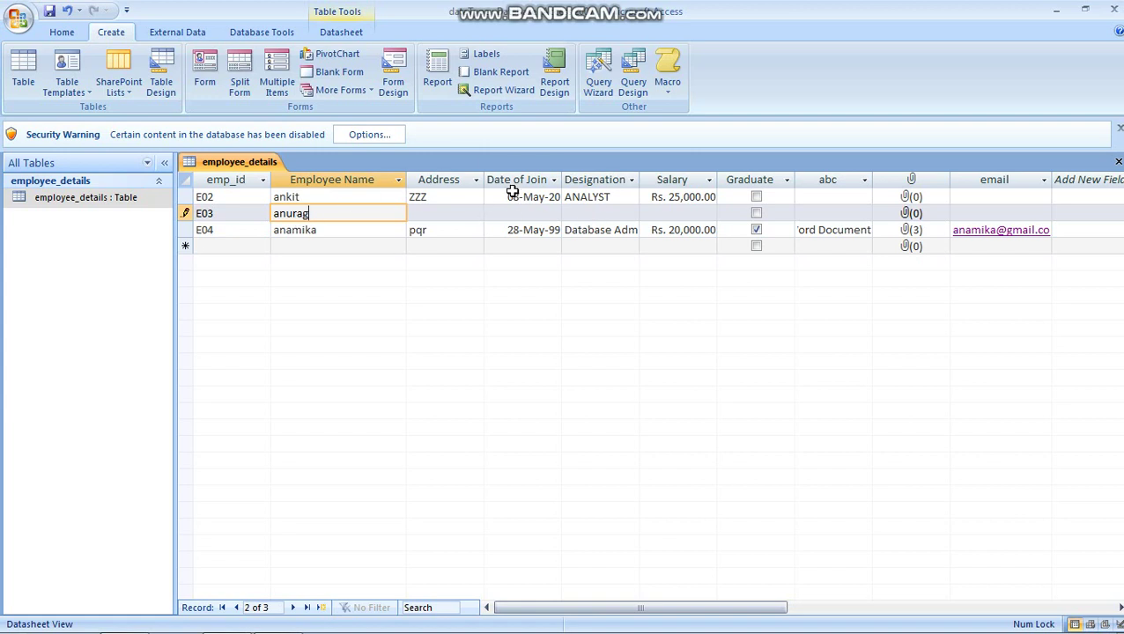
Step: Fill E03's address, joining date 14-May-20, designation programmer, salary 30000, and tick Graduate
drag(561, 178, 592, 177)
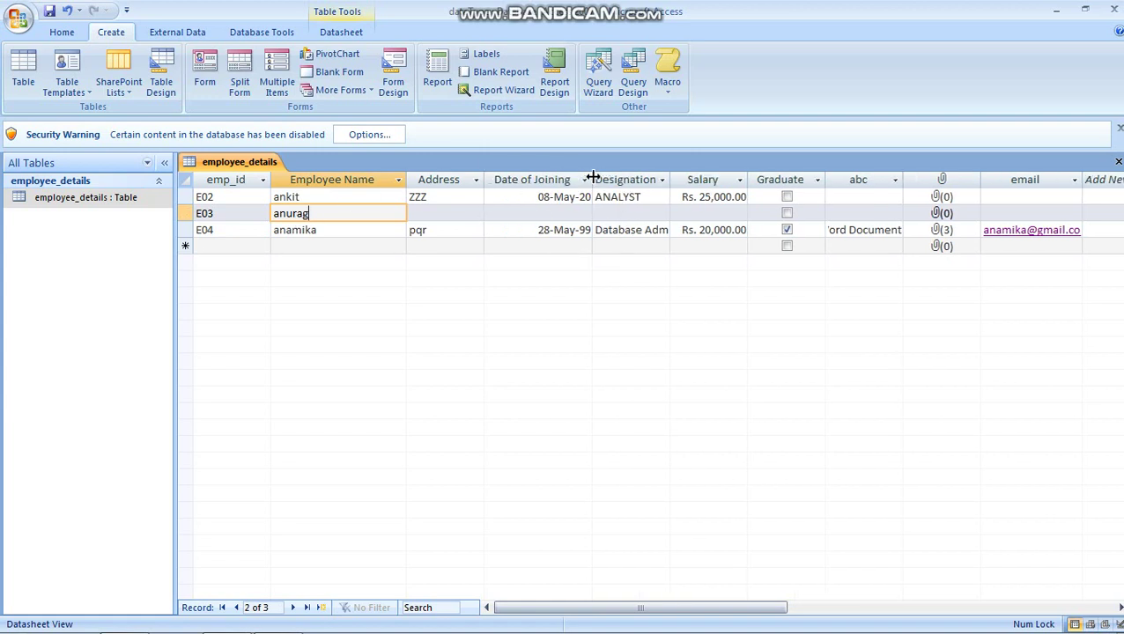
click(448, 212)
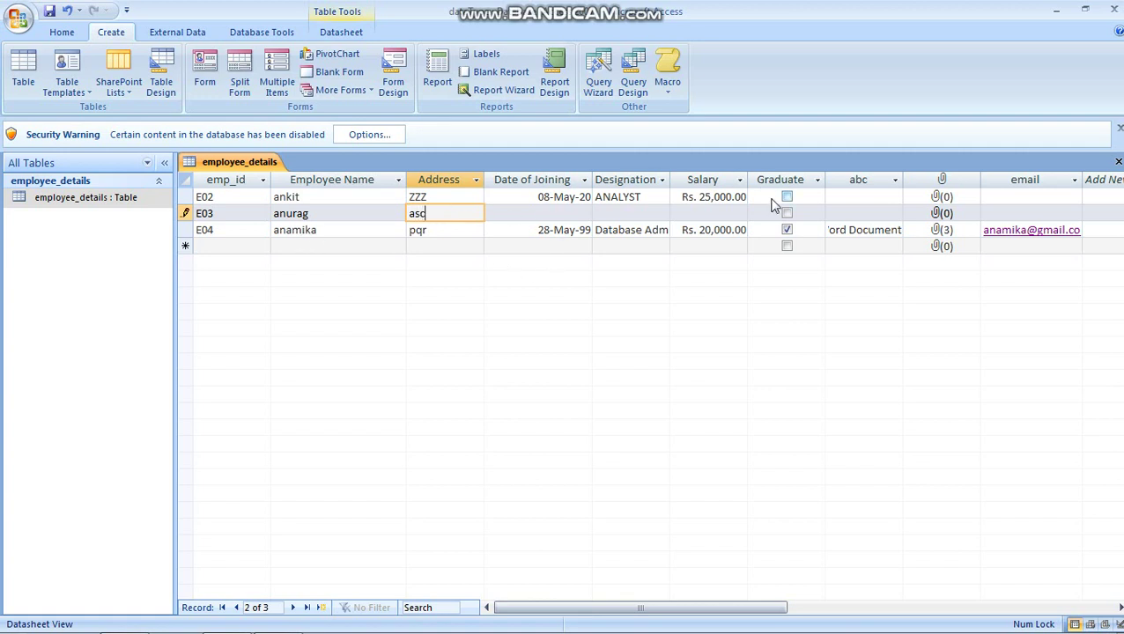
click(573, 214)
click(600, 213)
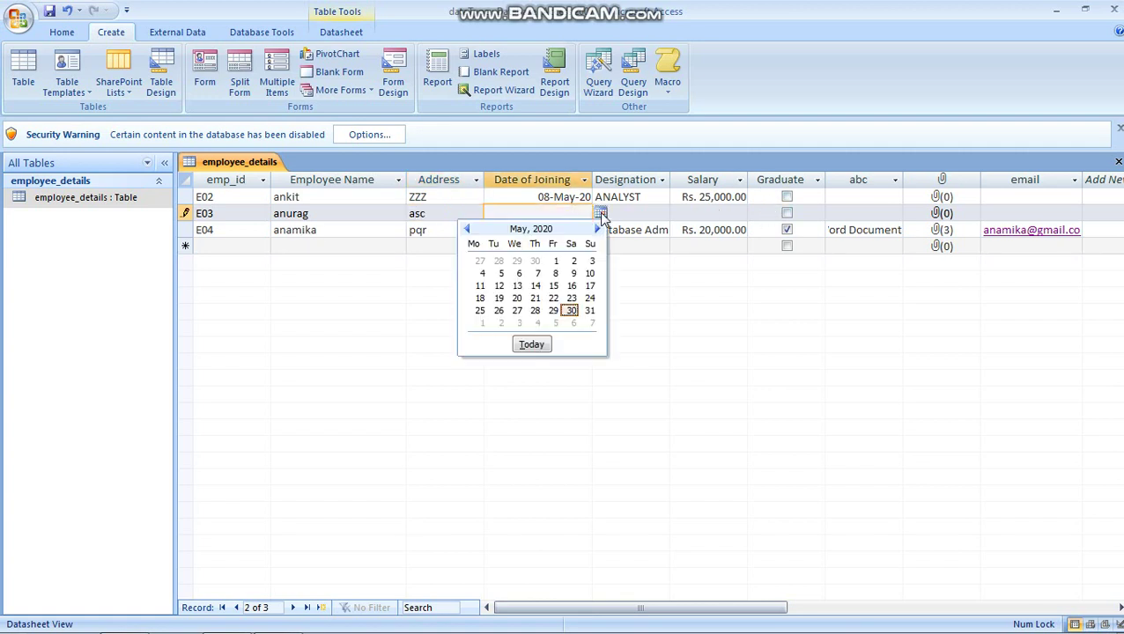
click(535, 285)
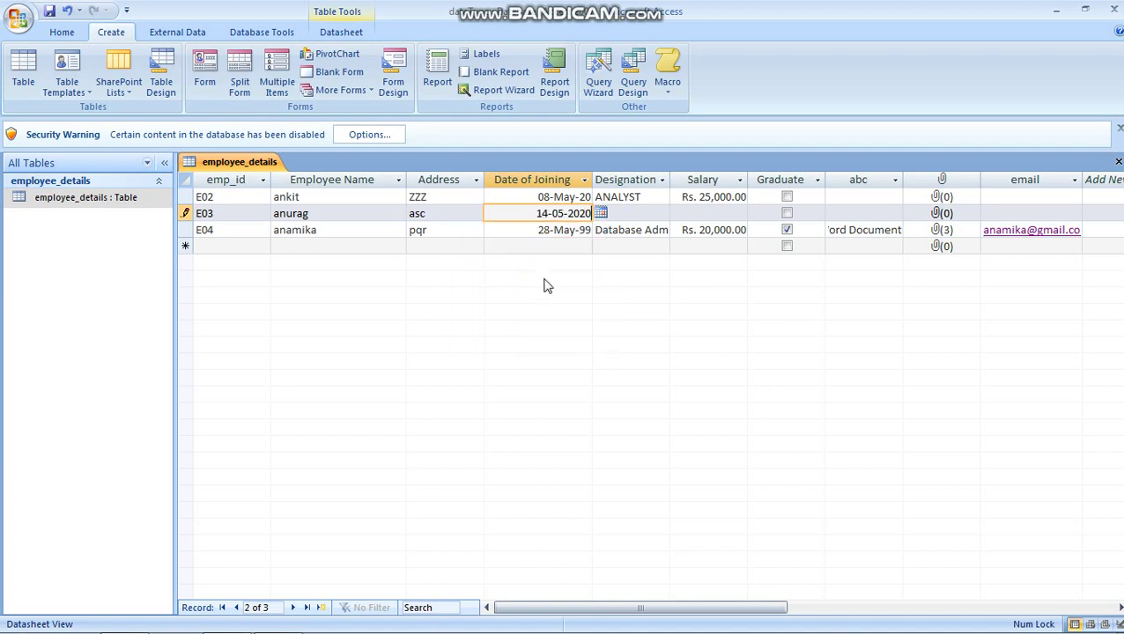
click(639, 213)
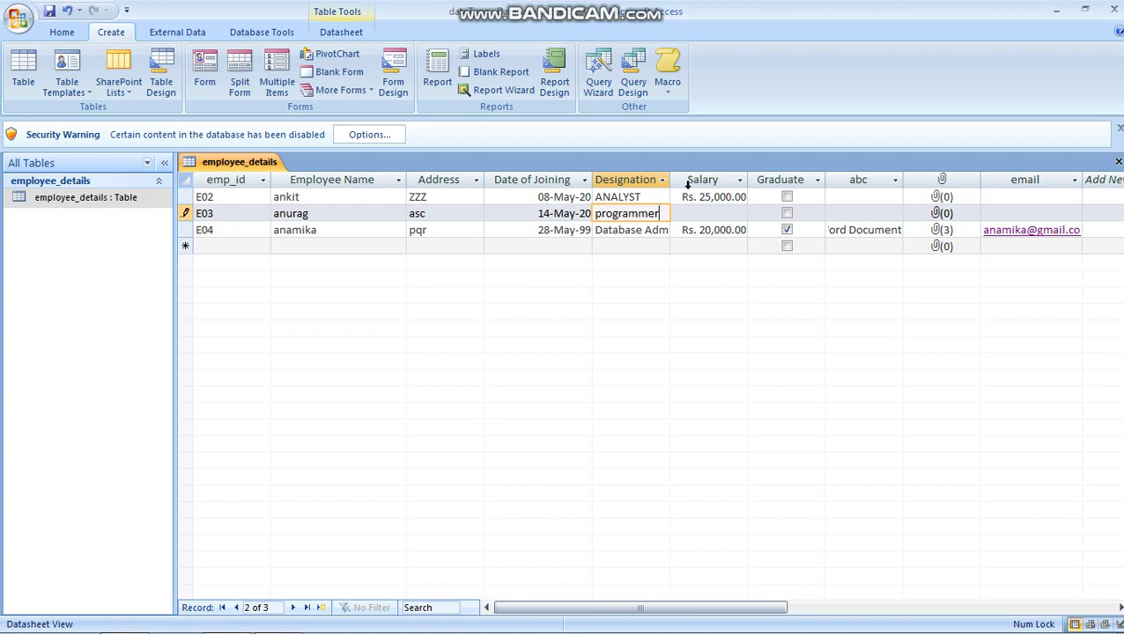
click(696, 214)
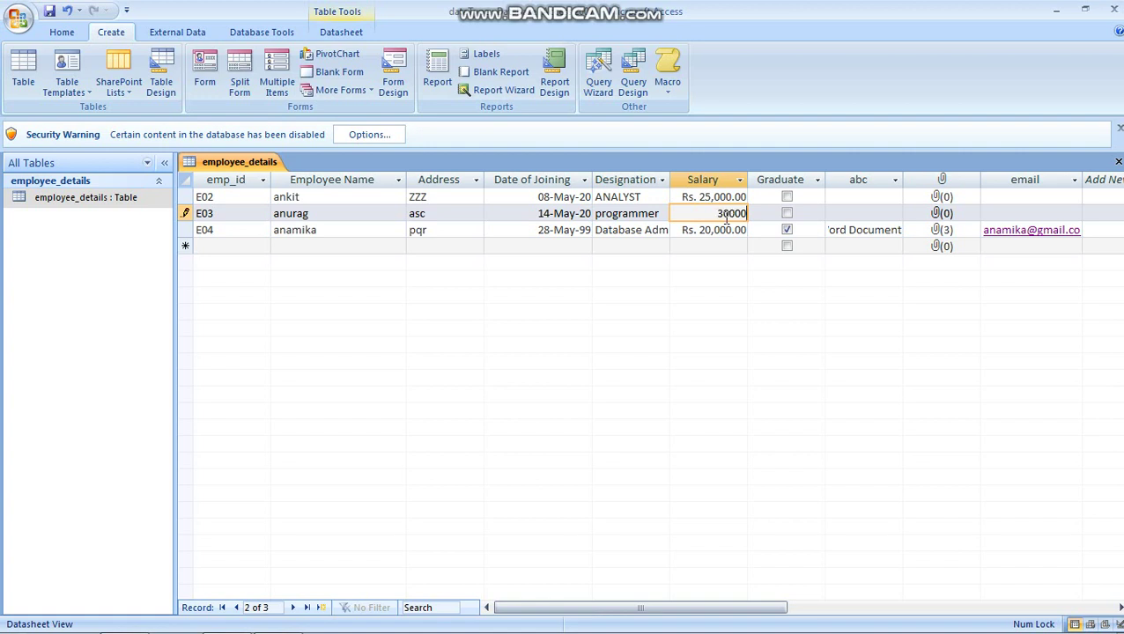
text(30000)
click(786, 213)
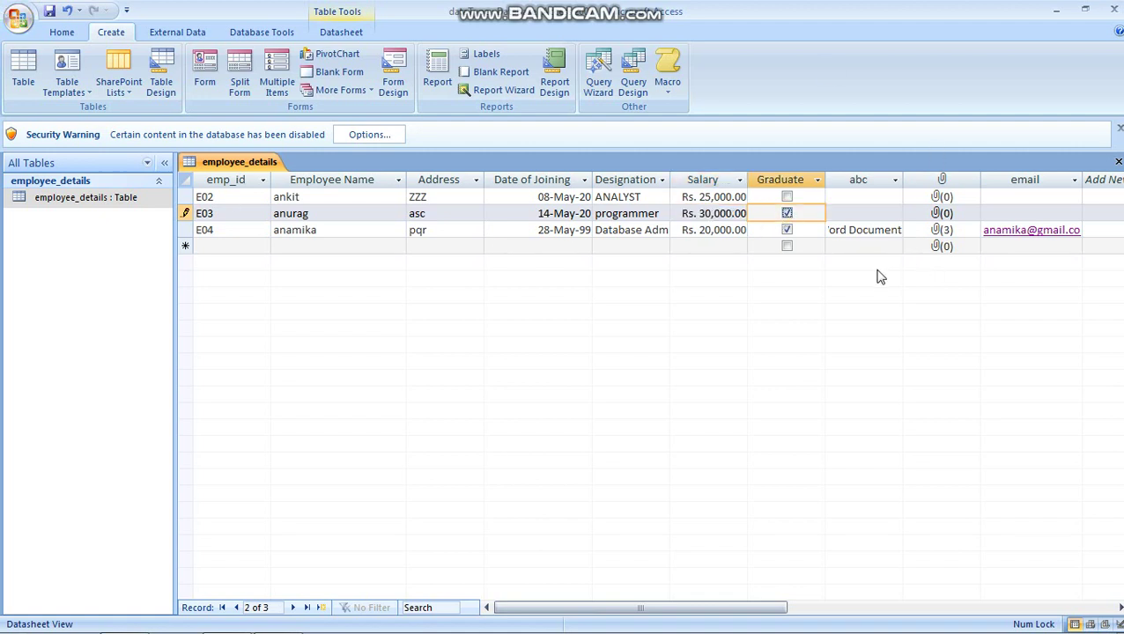
click(879, 220)
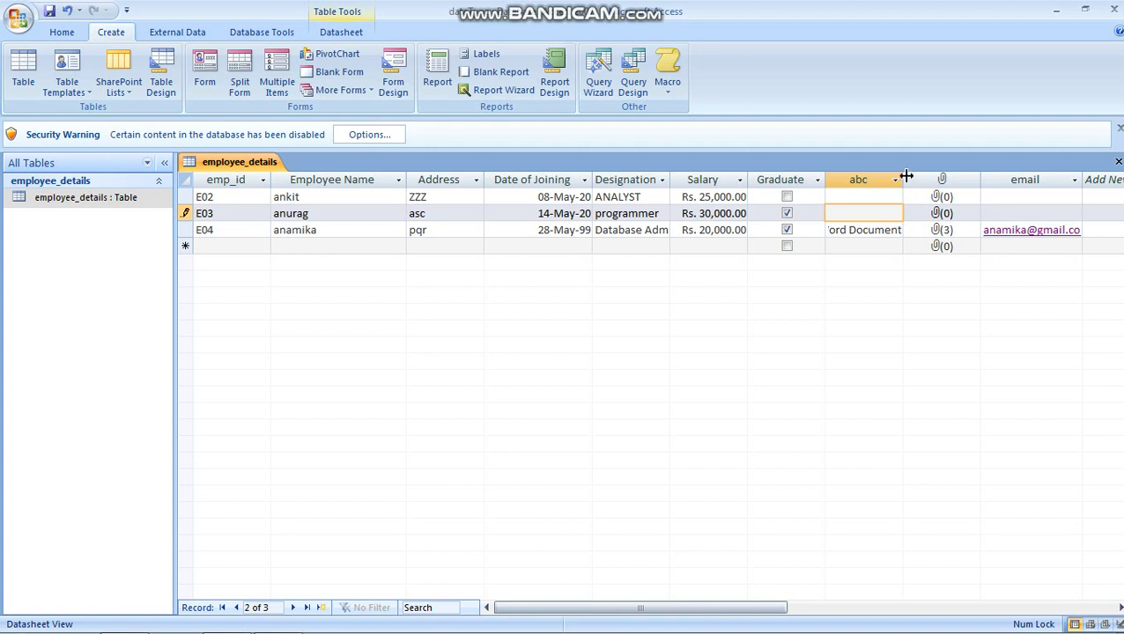
Step: Widen the abc column and generate a form from the employee_details table
drag(905, 176, 921, 176)
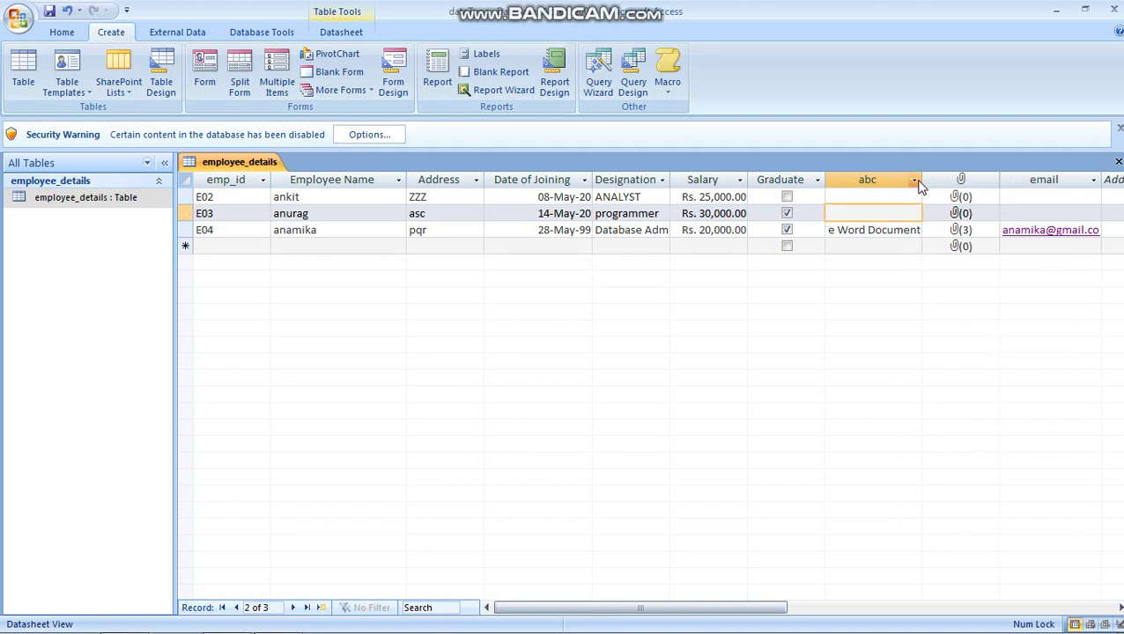
right_click(892, 218)
click(865, 318)
click(204, 70)
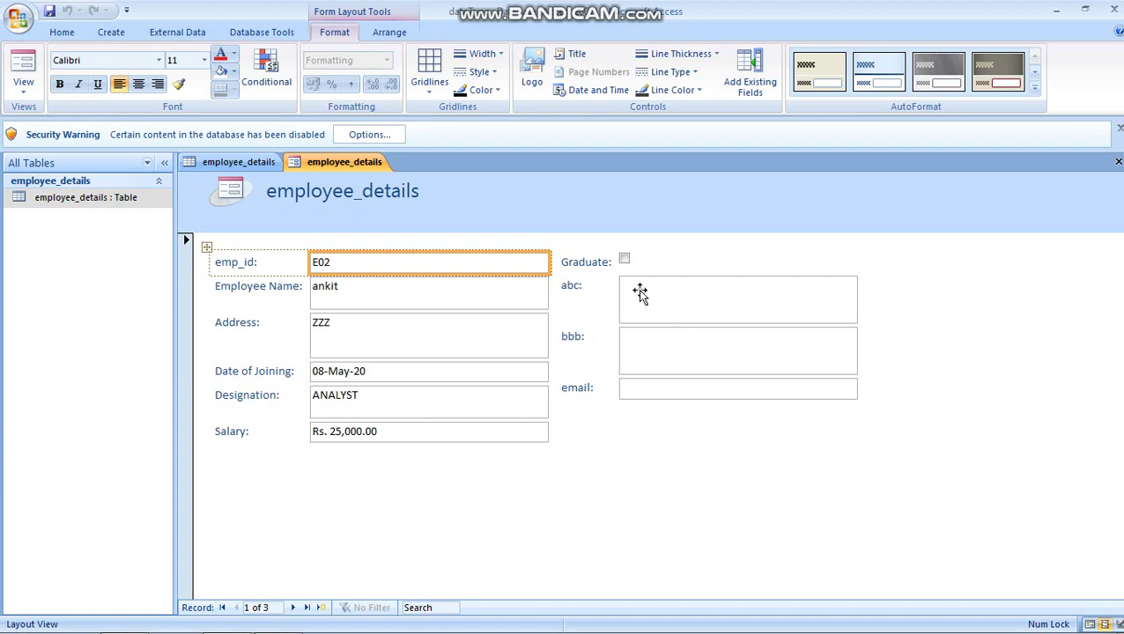
Step: Browse the new form's records E03, E04 and a blank record, comparing with the datasheet
click(239, 162)
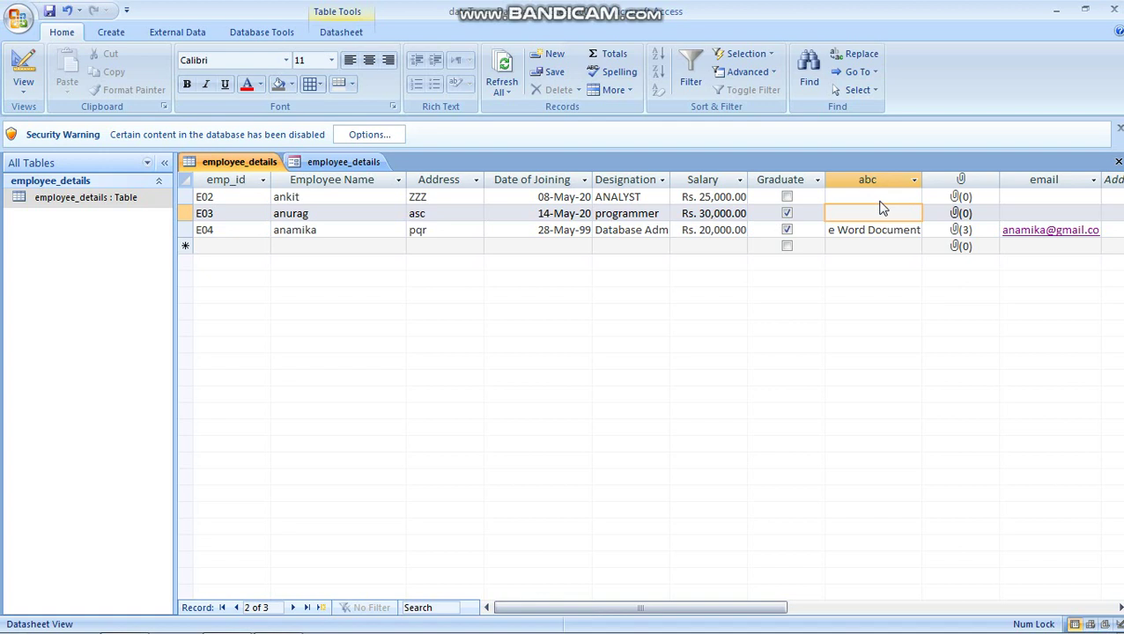
click(339, 162)
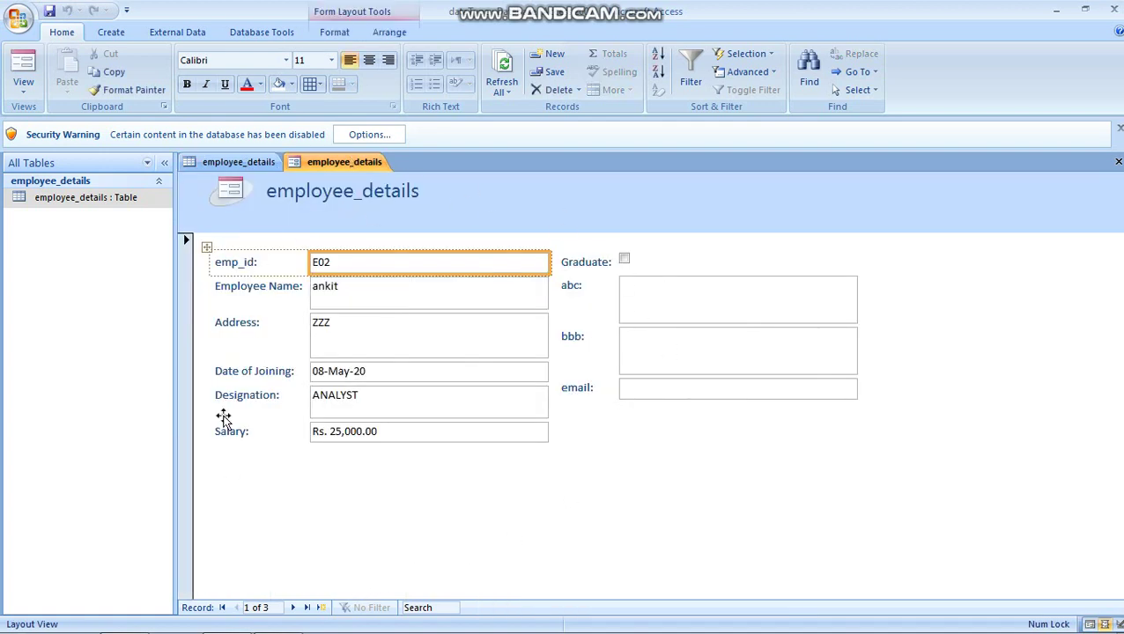
click(292, 608)
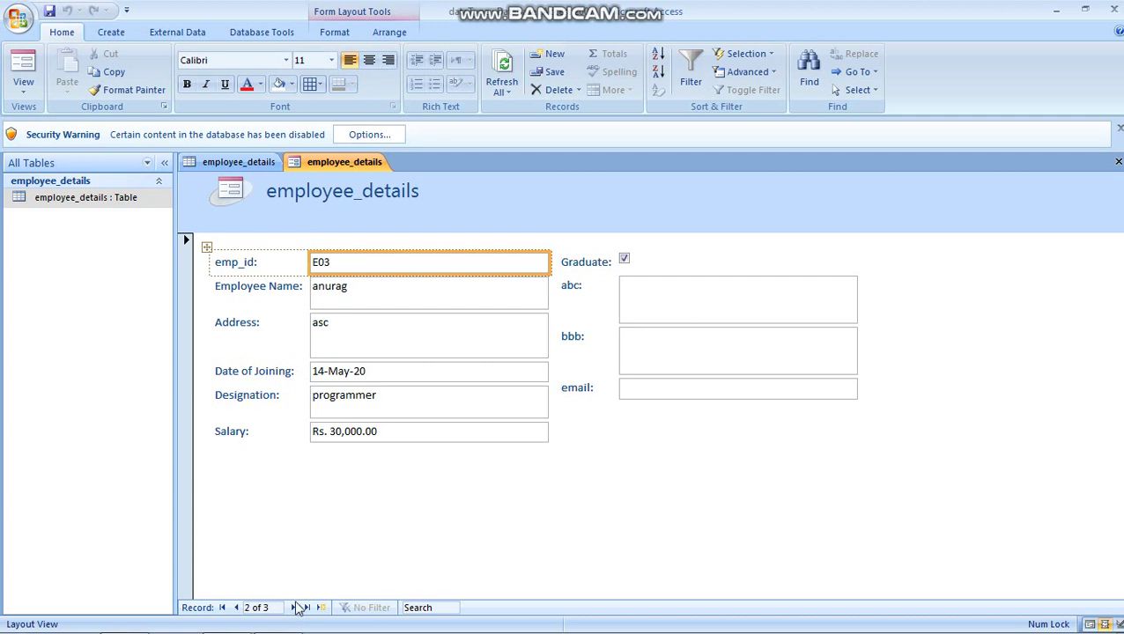
click(294, 607)
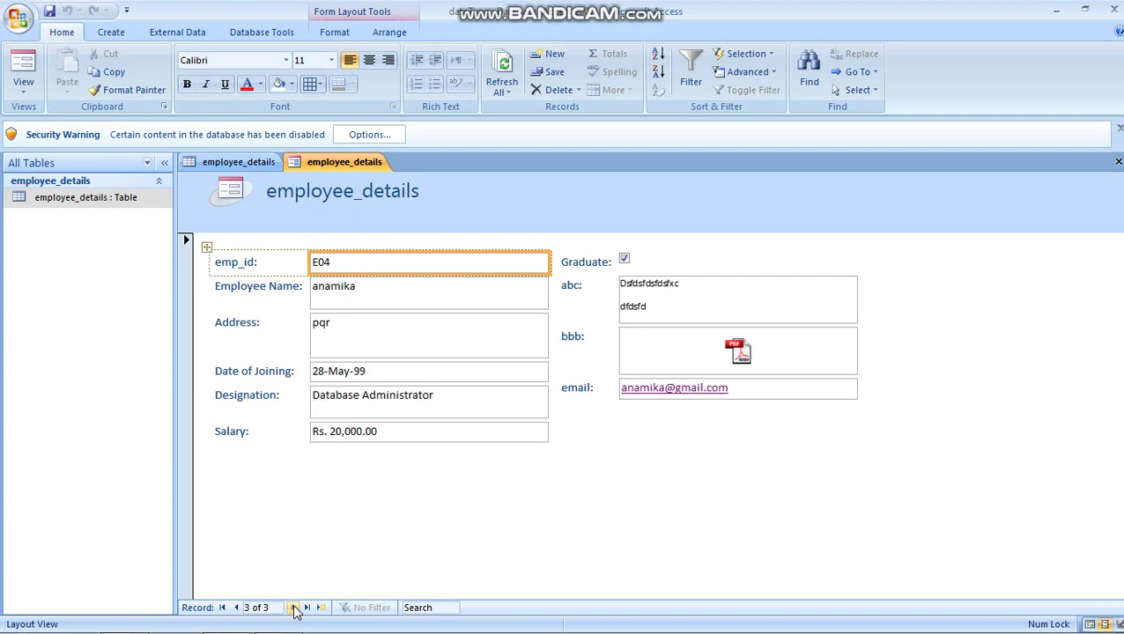
click(294, 607)
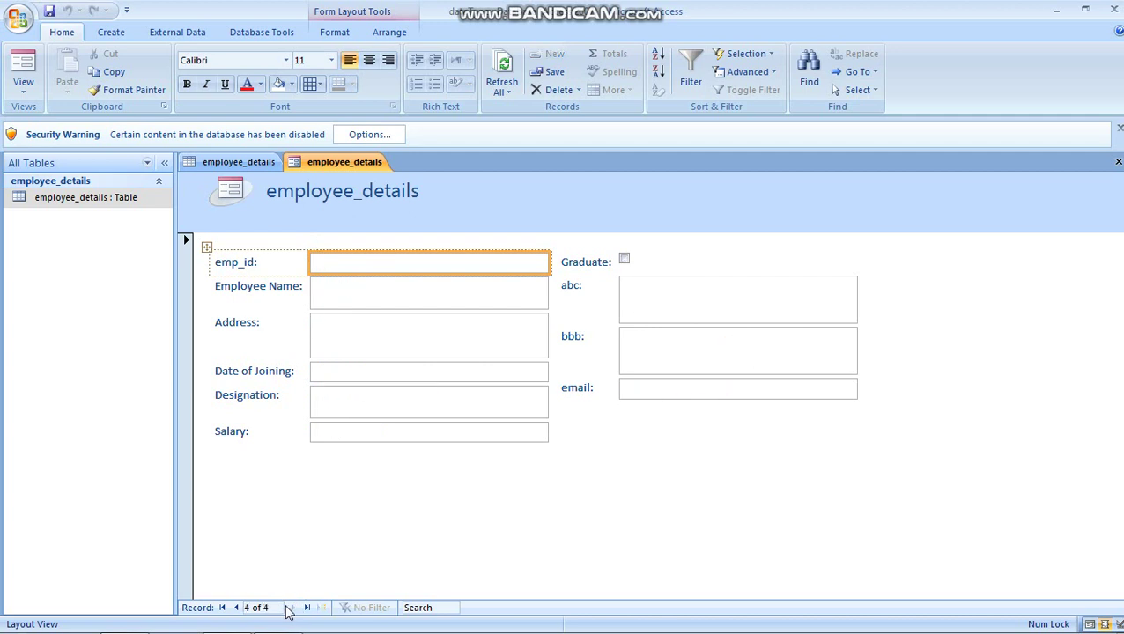
click(236, 607)
click(238, 161)
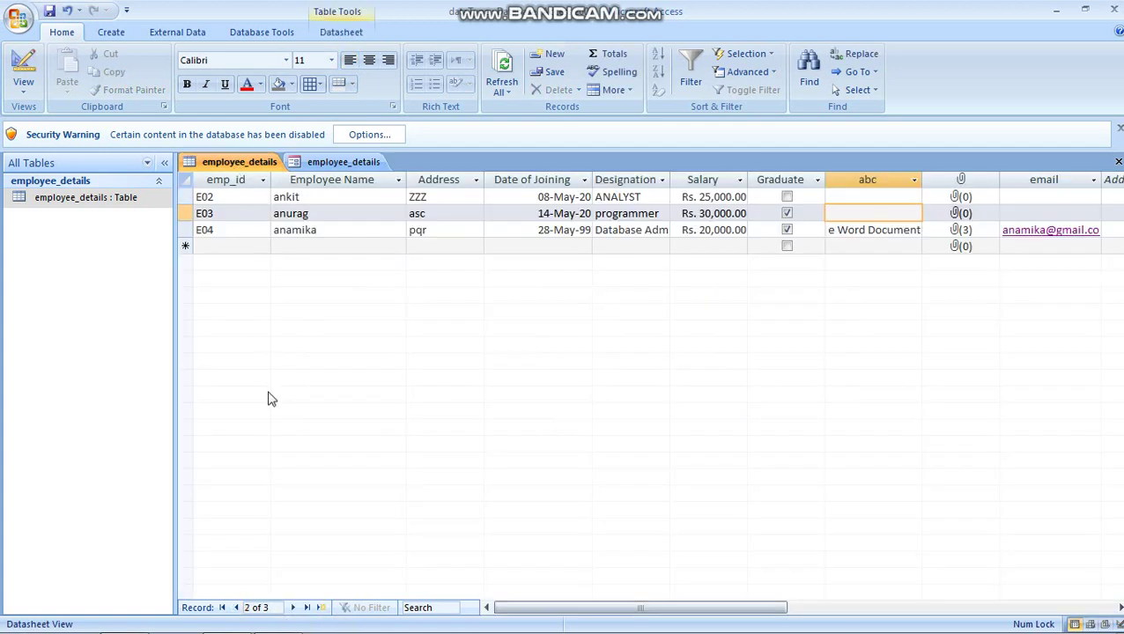
click(224, 248)
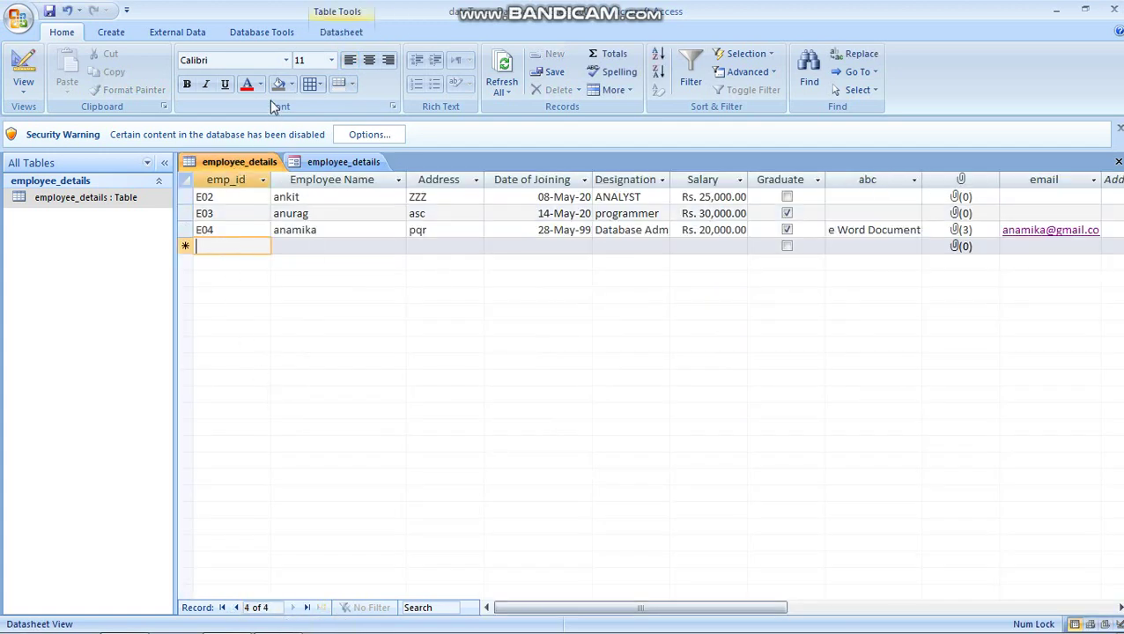
click(319, 162)
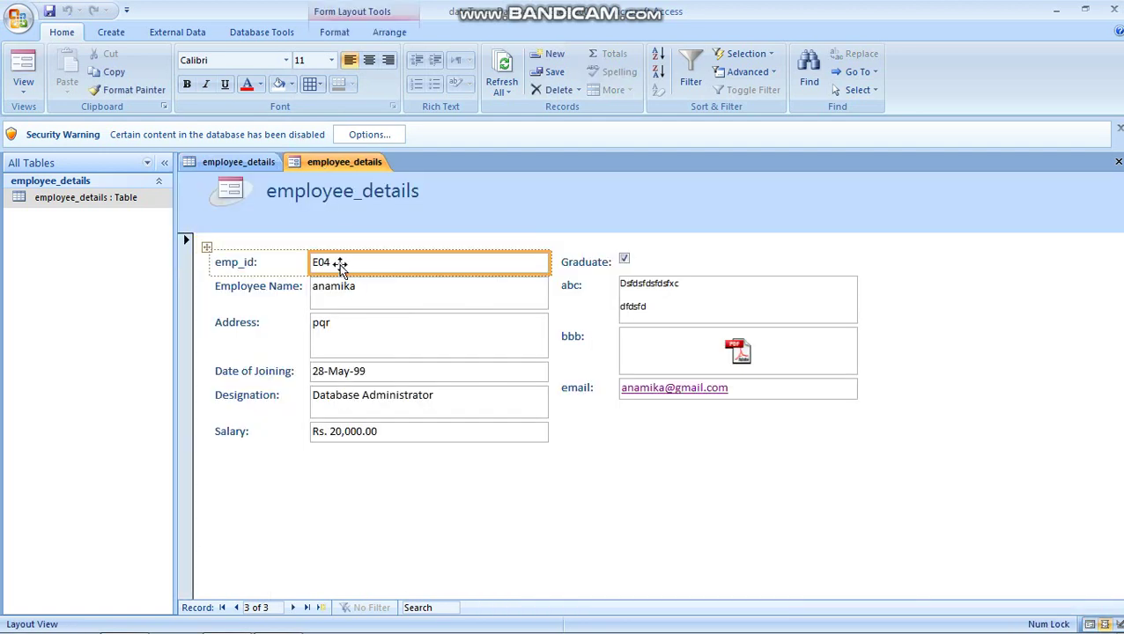
click(294, 607)
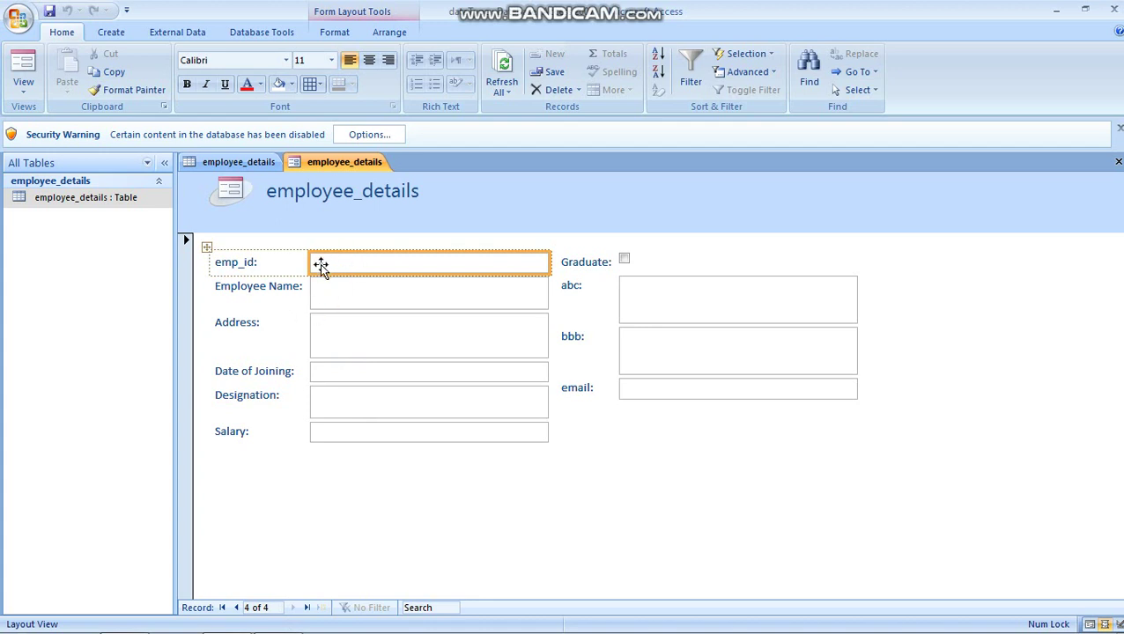
Step: Inspect the form's layout boxes, then switch the form to Form View on a blank new record
click(343, 395)
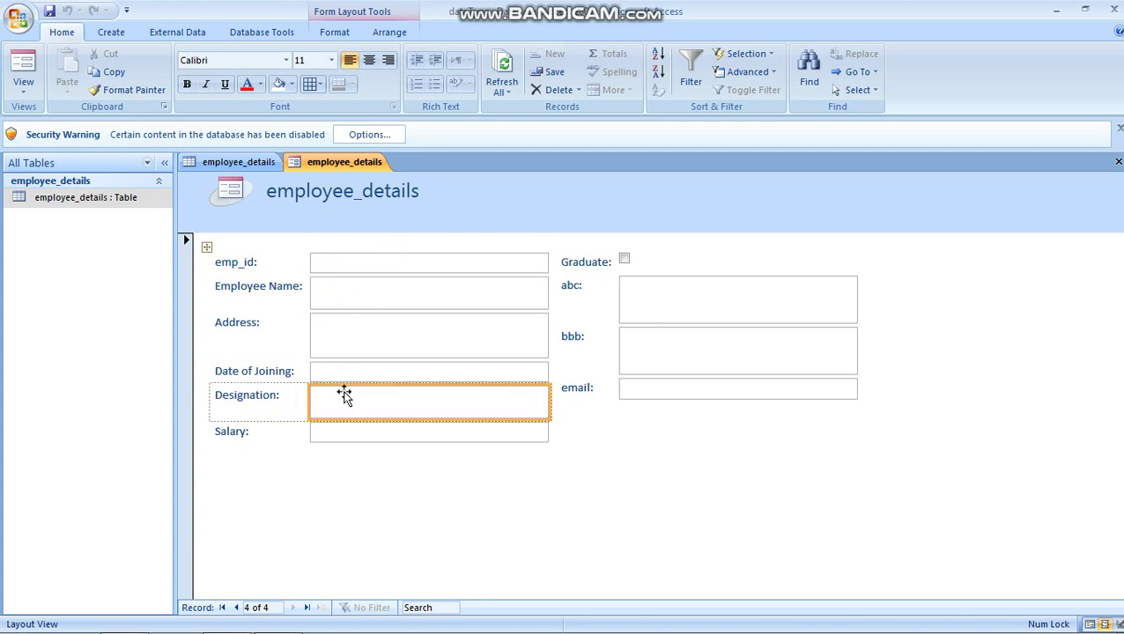
click(236, 607)
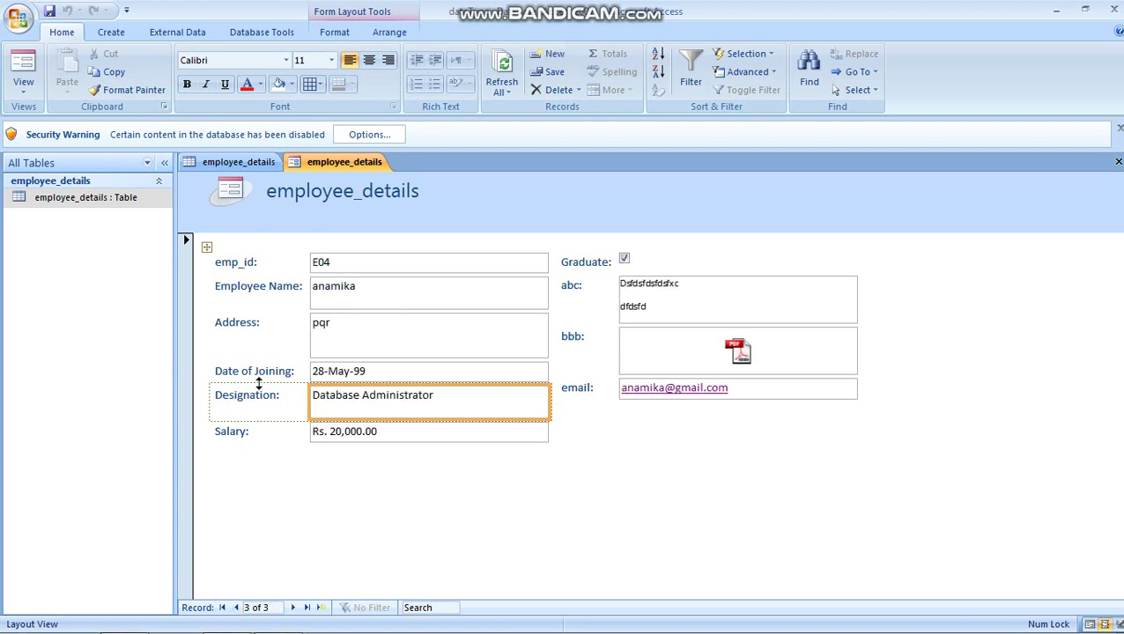
click(332, 264)
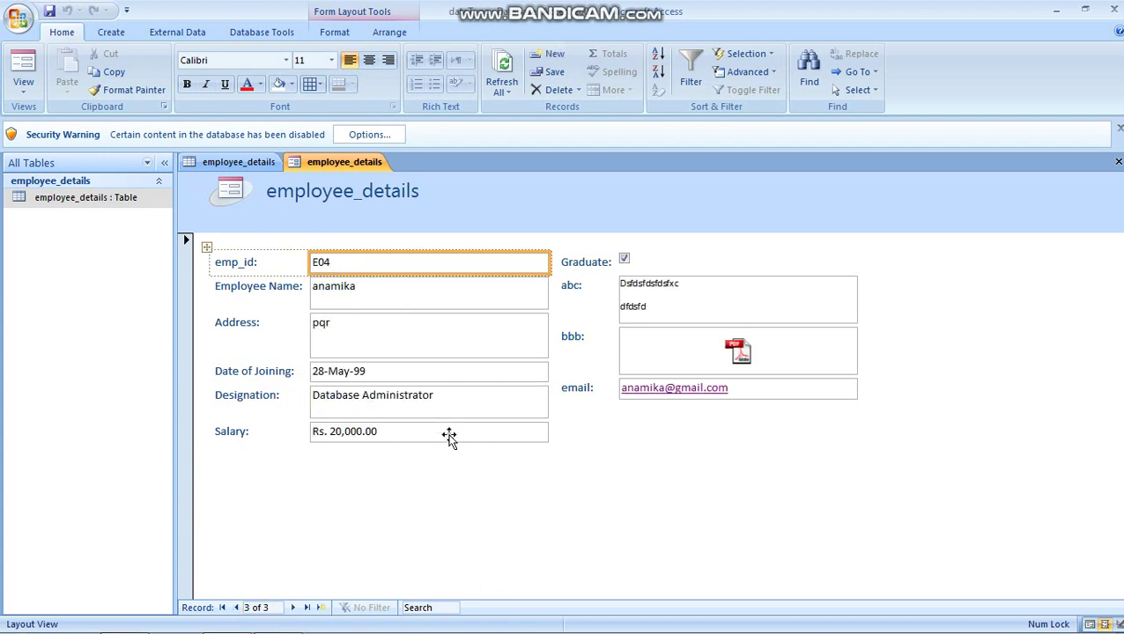
click(450, 454)
click(450, 438)
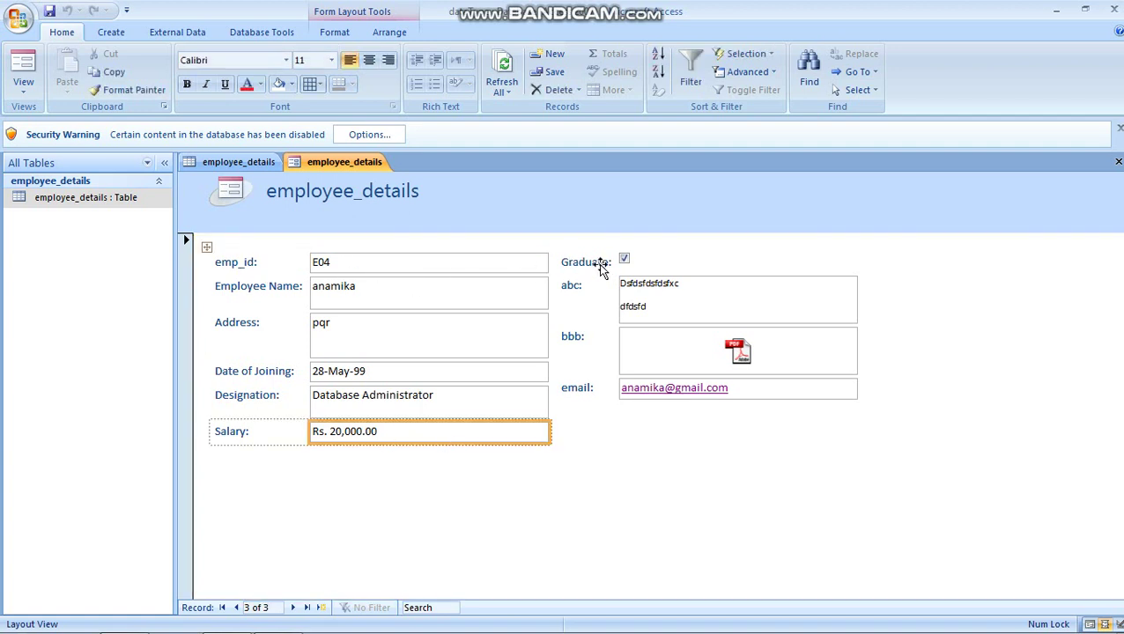
click(139, 198)
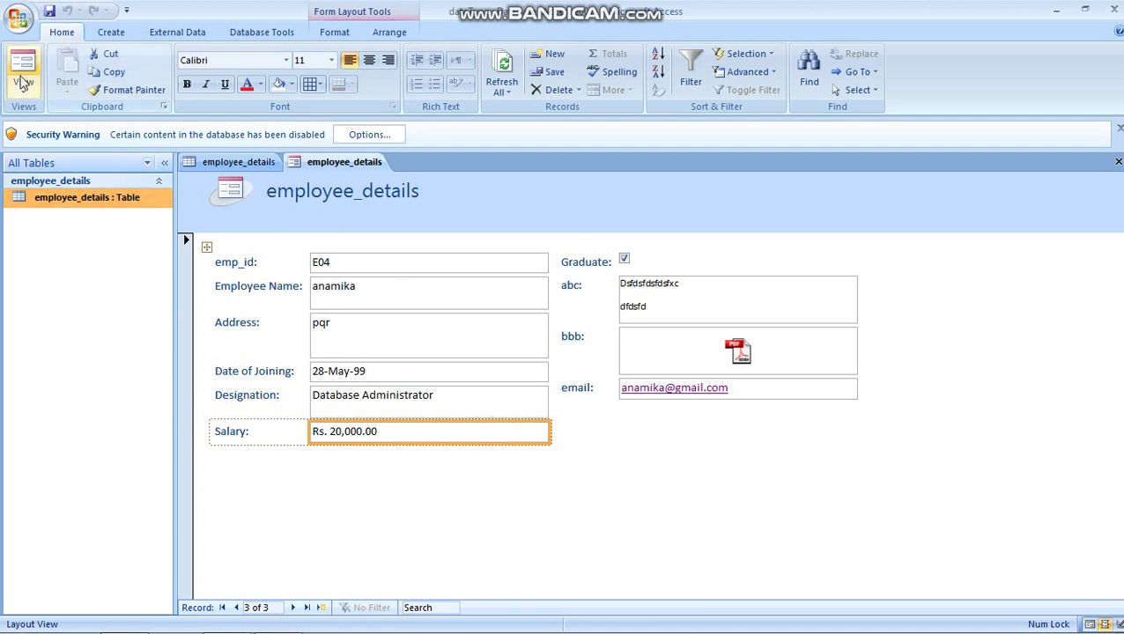
click(21, 84)
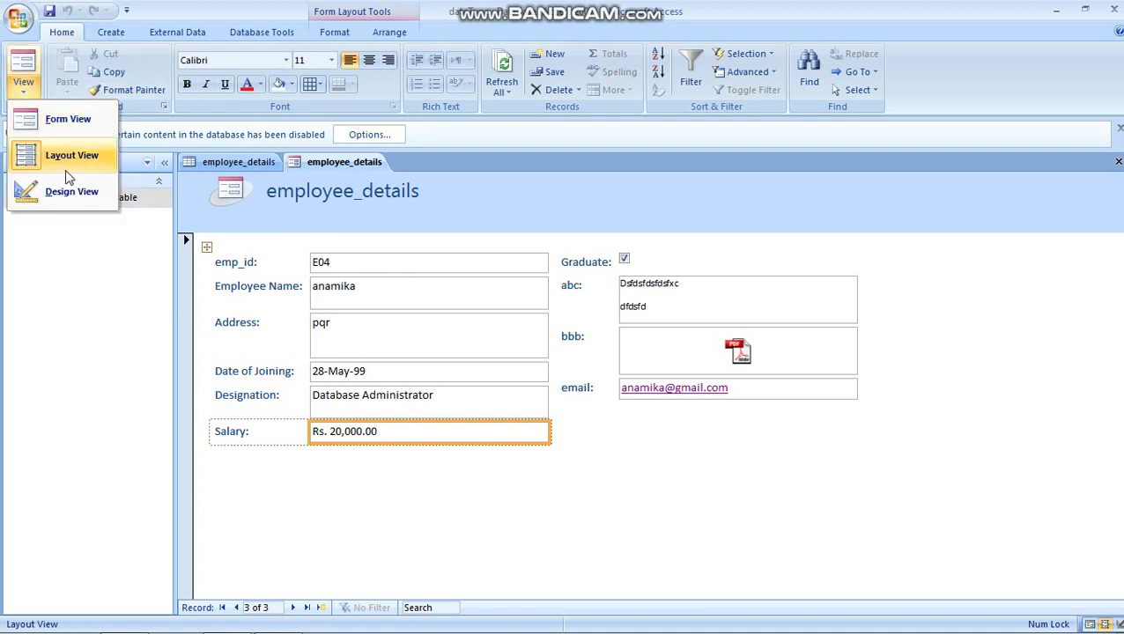
click(77, 119)
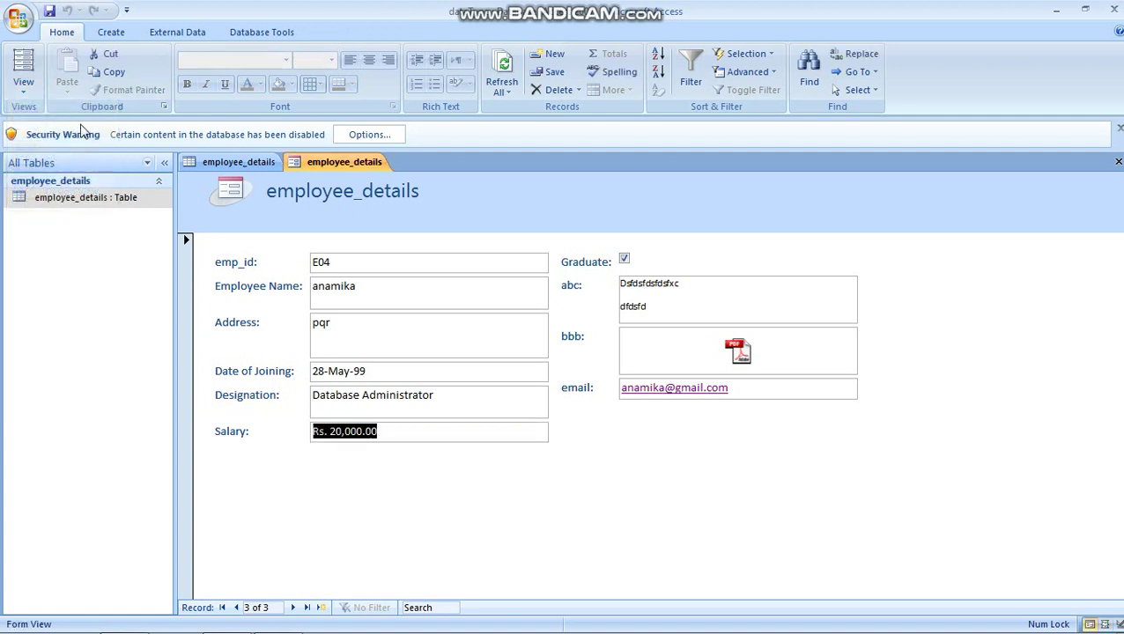
click(345, 262)
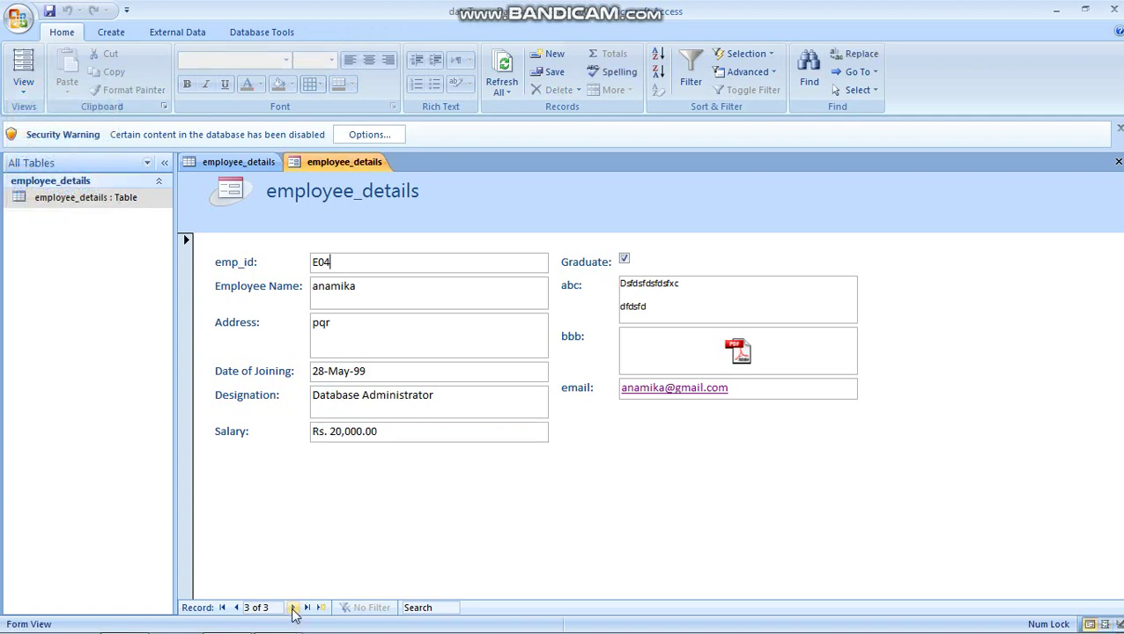
mouse_move(295, 620)
click(293, 607)
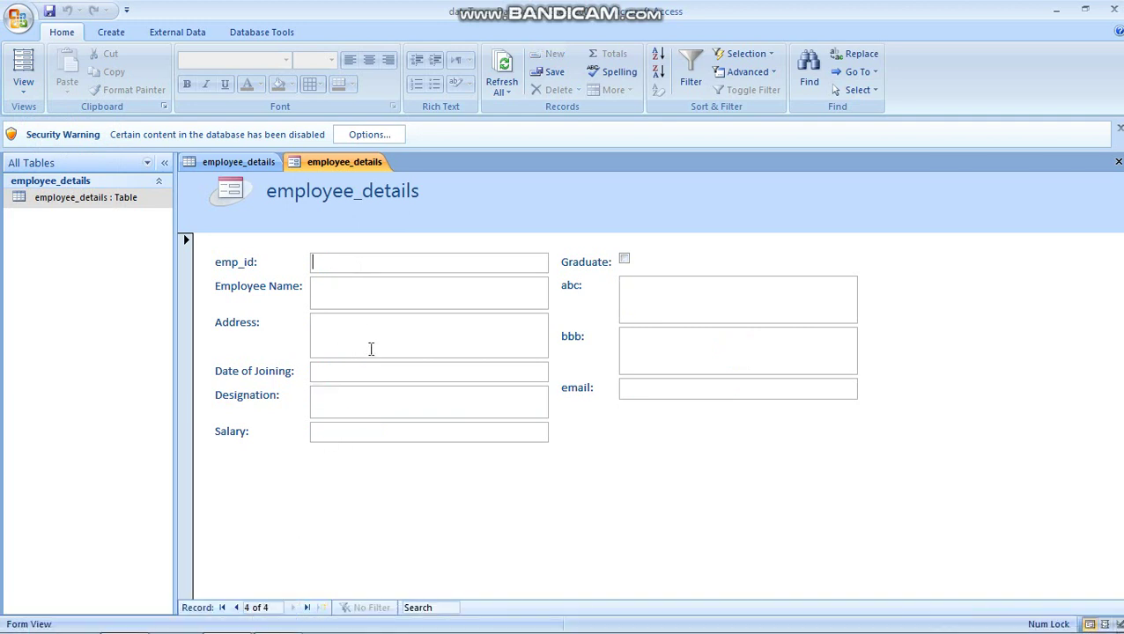
Step: Enter E05 with address, 13-May-20 joining date, network Administrator, Rs. 300,000 salary, Graduate ticked
text(E05)
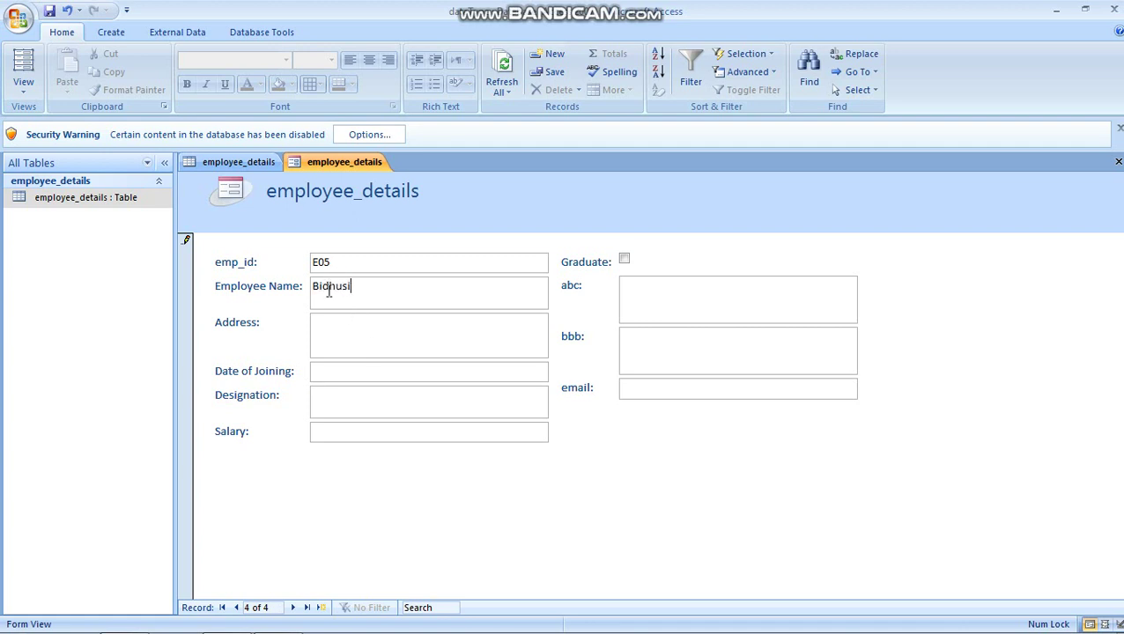
click(332, 333)
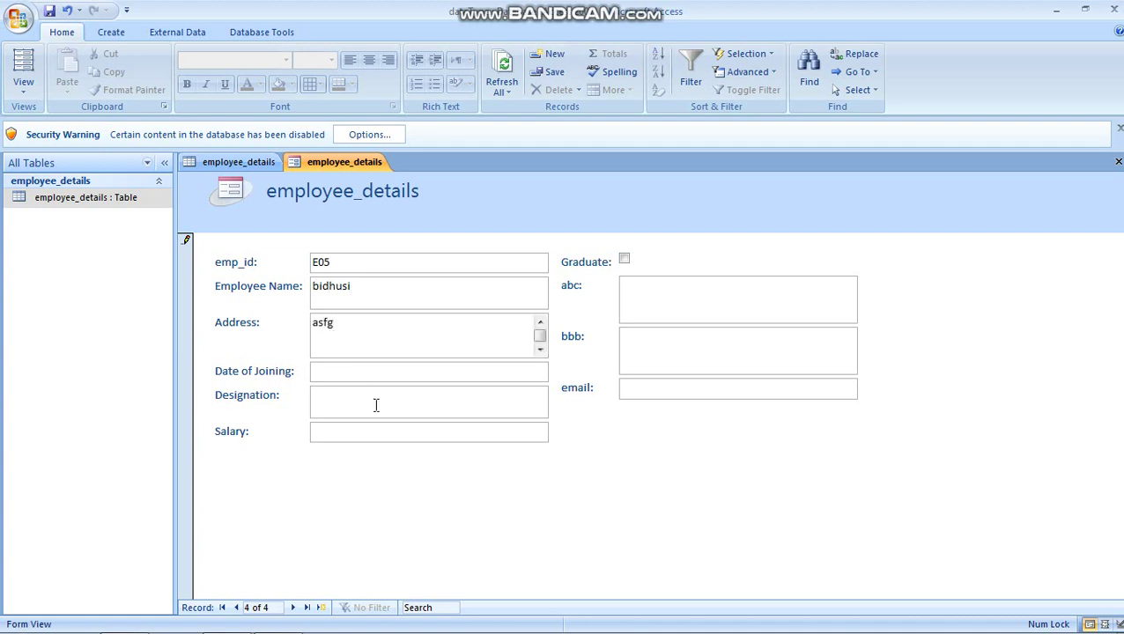
click(391, 368)
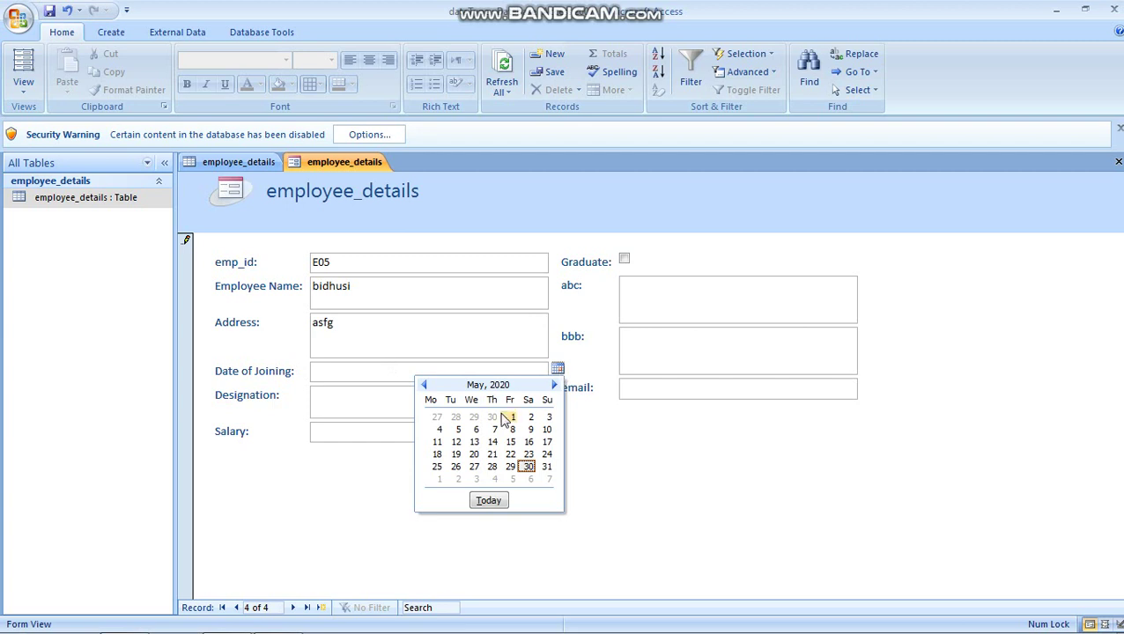
click(474, 442)
click(337, 406)
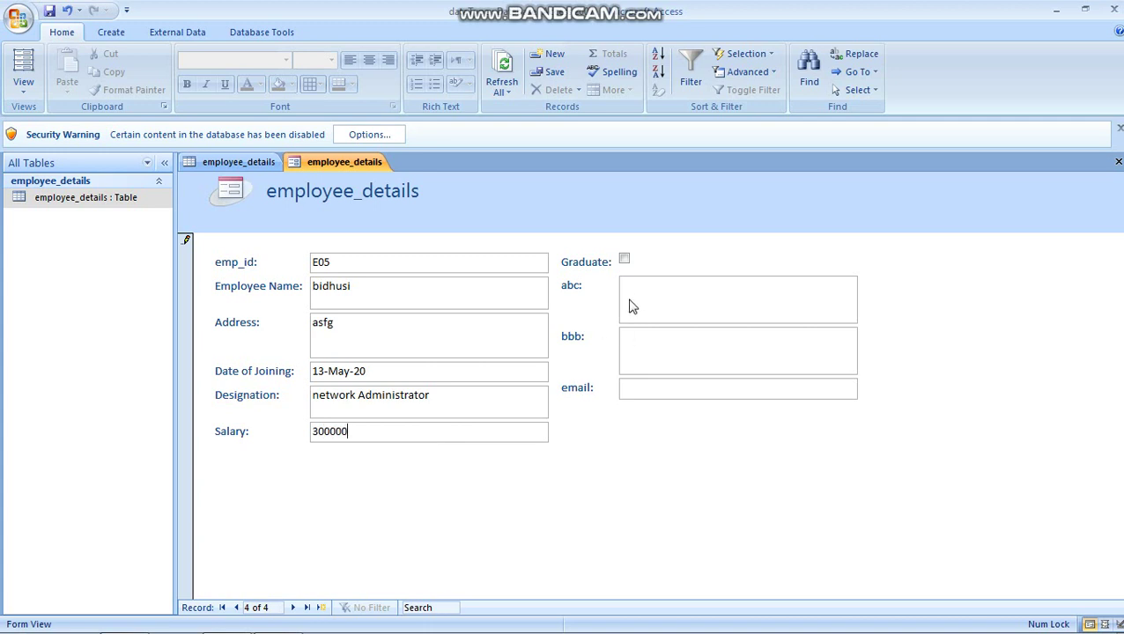
click(626, 262)
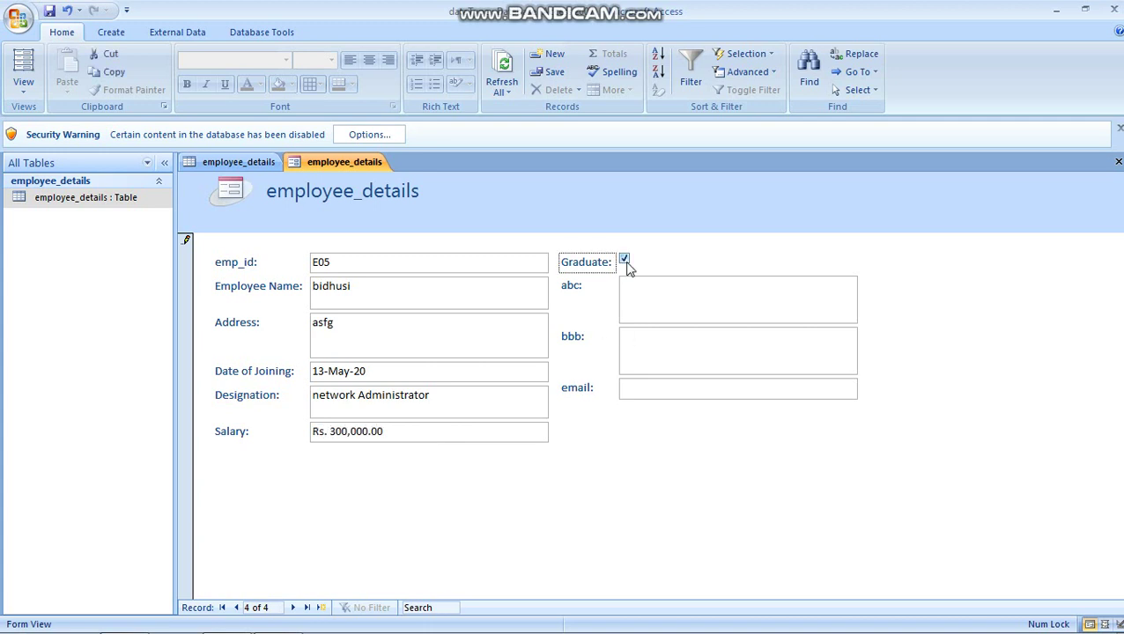
click(659, 299)
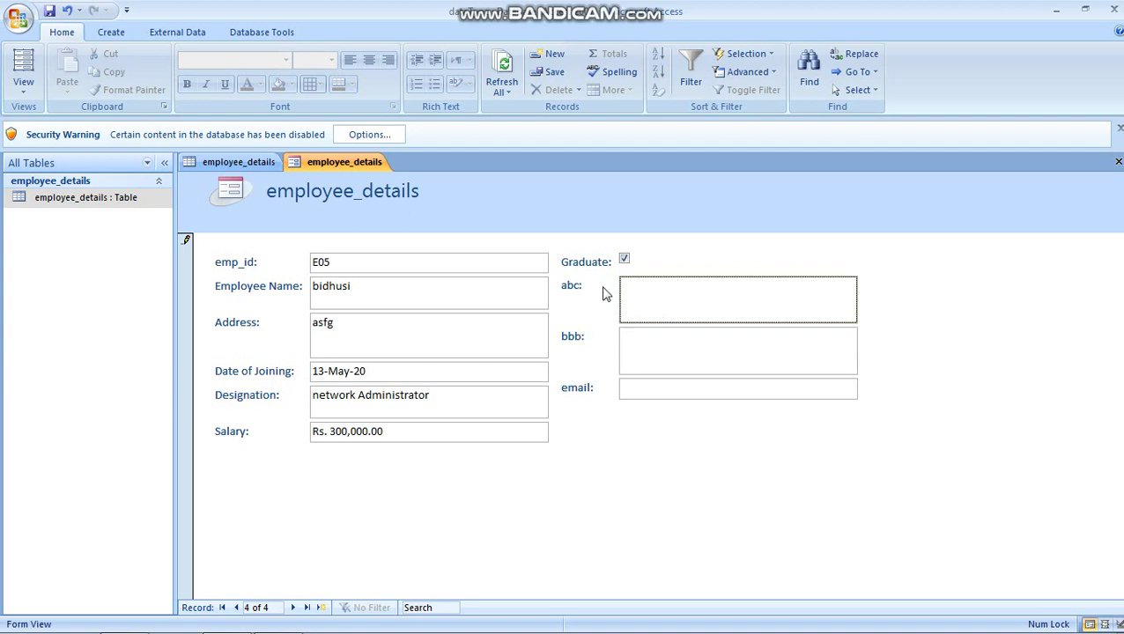
Step: Insert a new Bitmap Image object into E05's abc field via Insert Object
right_click(684, 307)
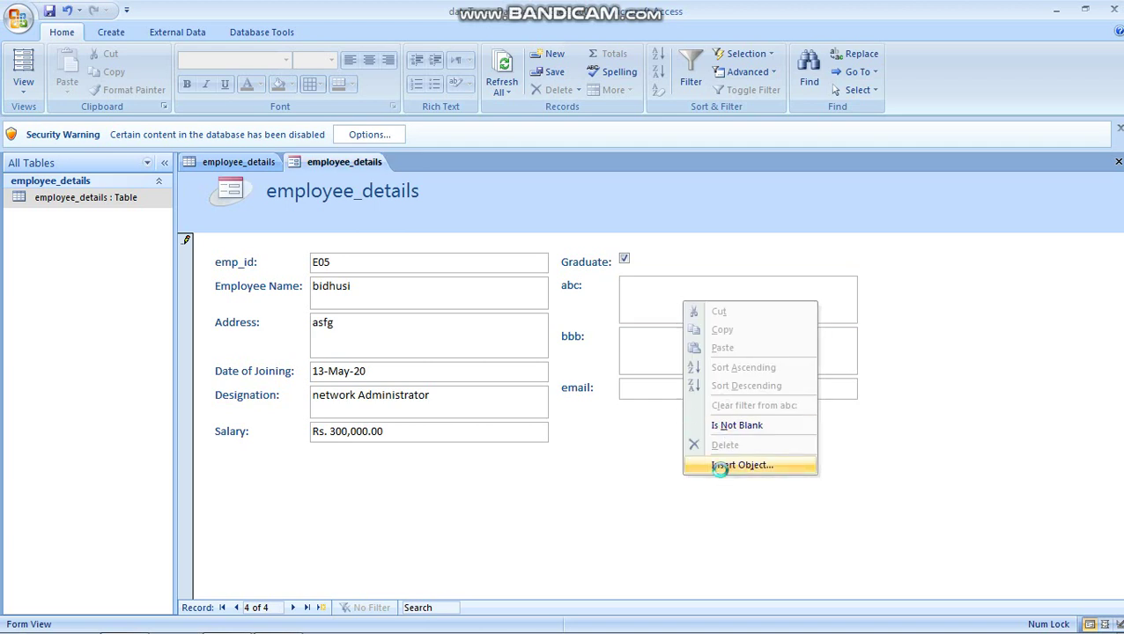
click(724, 466)
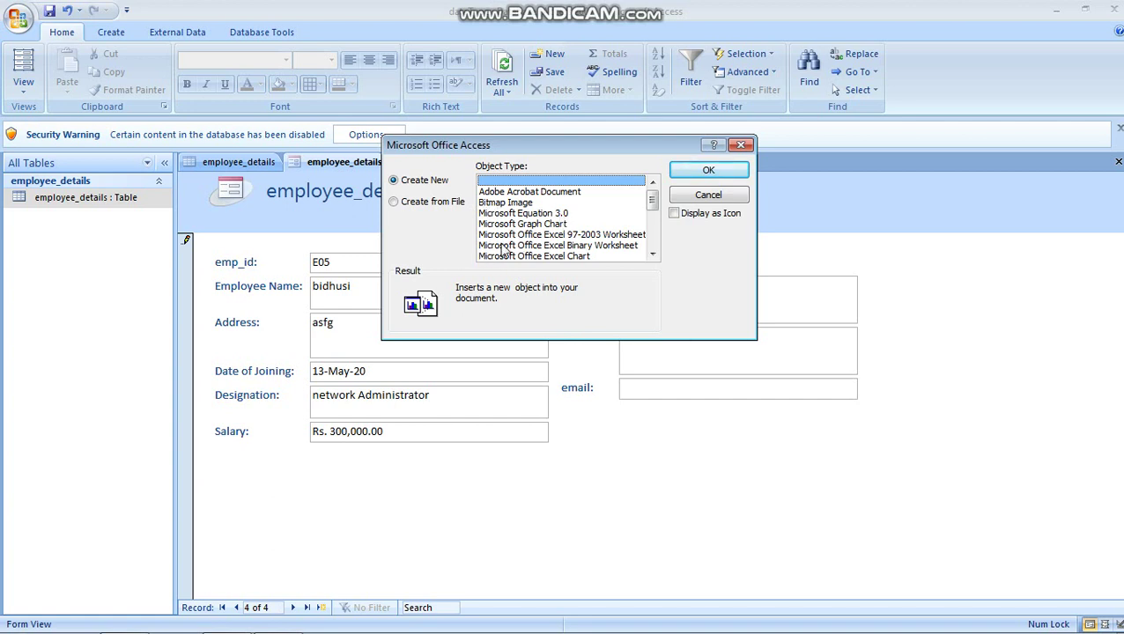
click(653, 255)
click(653, 254)
click(652, 254)
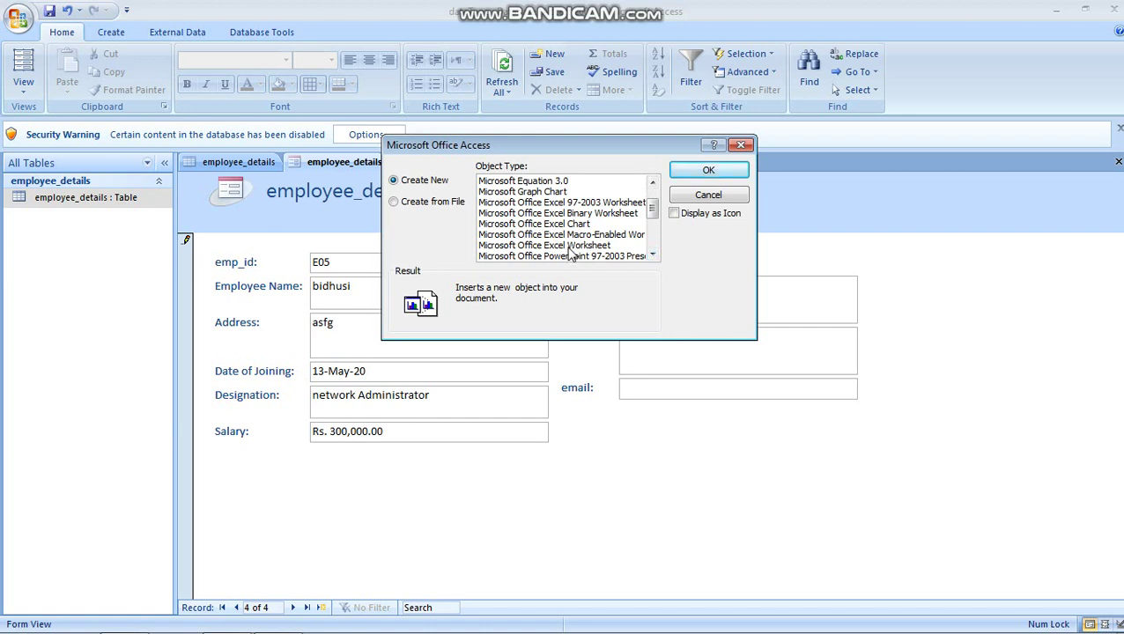
scroll(656, 213, up, 1)
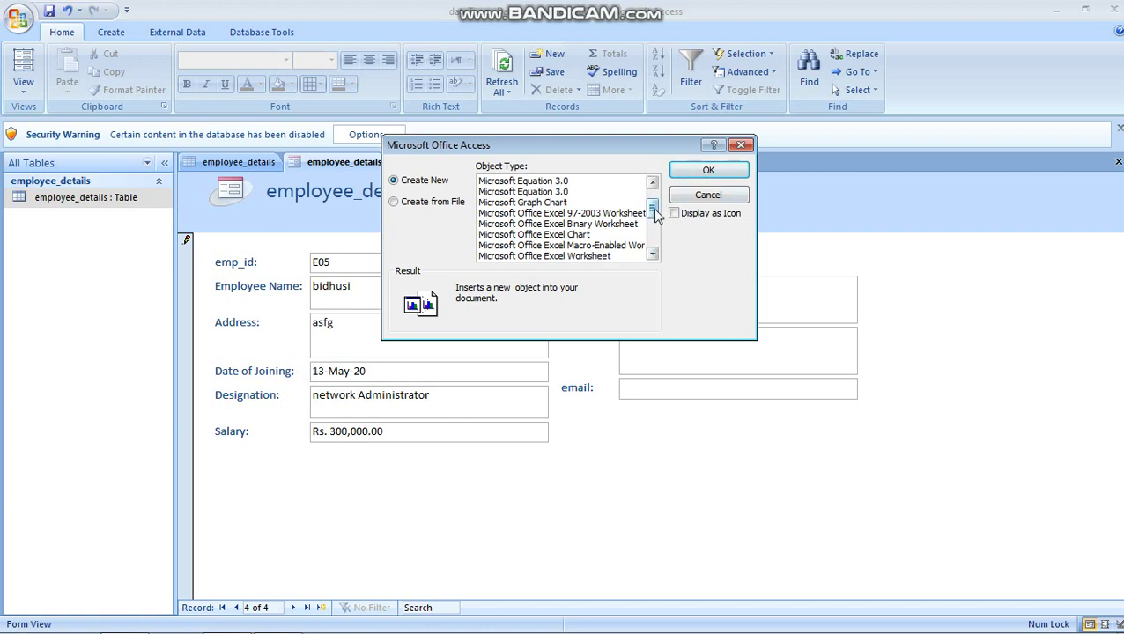
scroll(656, 214, up, 2)
click(513, 204)
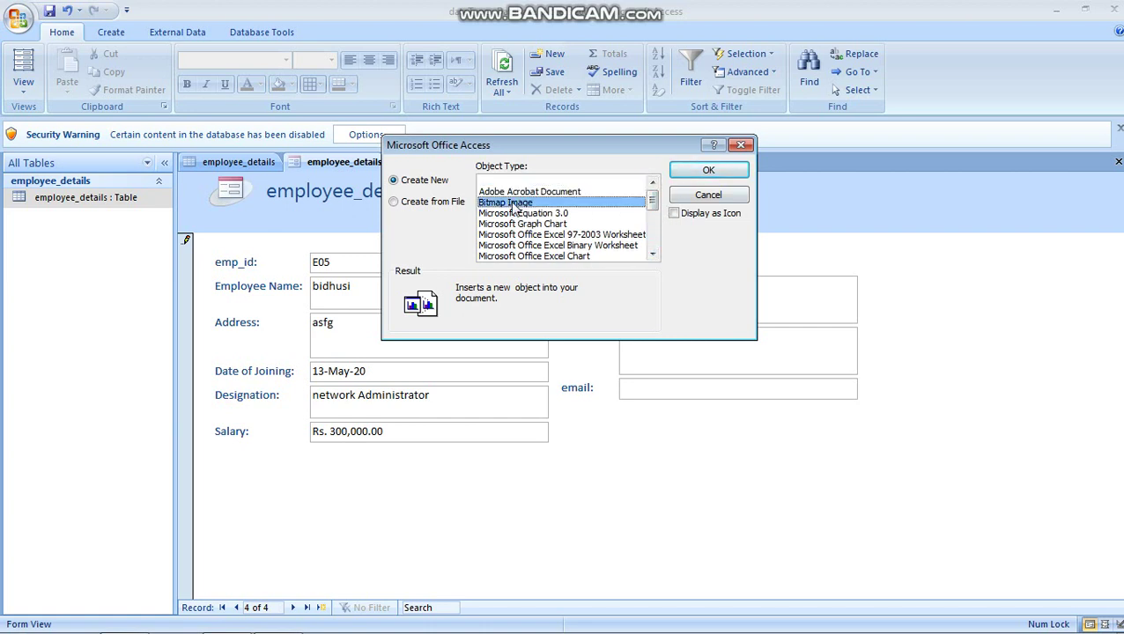
click(707, 171)
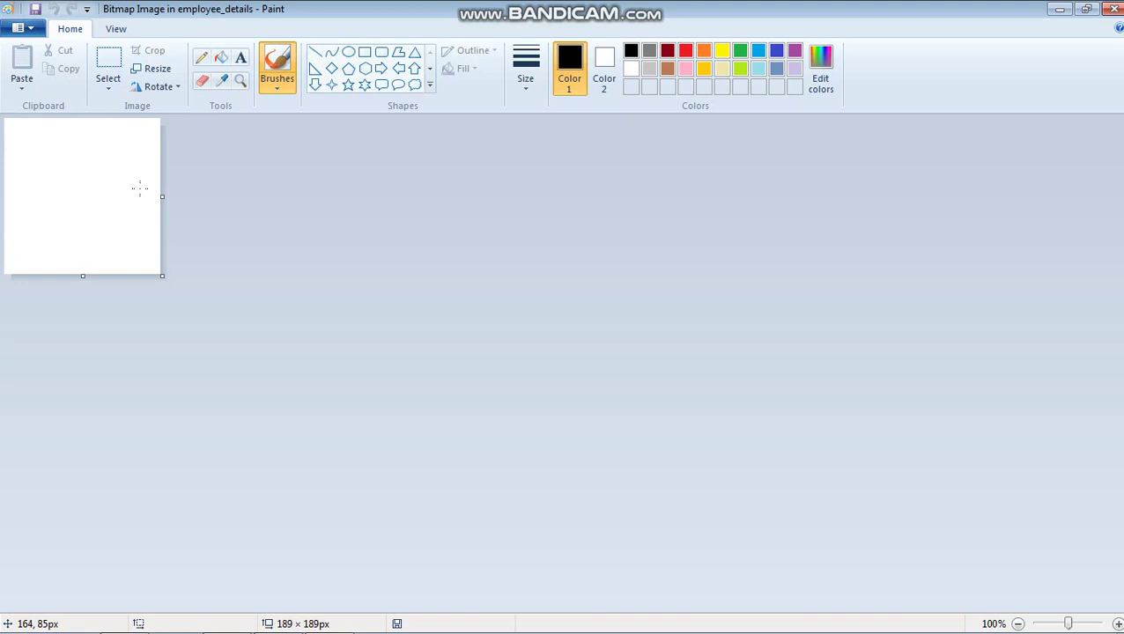
Step: Draw a black freehand scribble in Paint and close Paint to embed it in the form
mouse_move(79, 159)
mouse_down()
mouse_move(125, 147)
mouse_move(40, 232)
mouse_move(91, 189)
mouse_move(131, 217)
mouse_move(46, 234)
mouse_move(97, 206)
mouse_up()
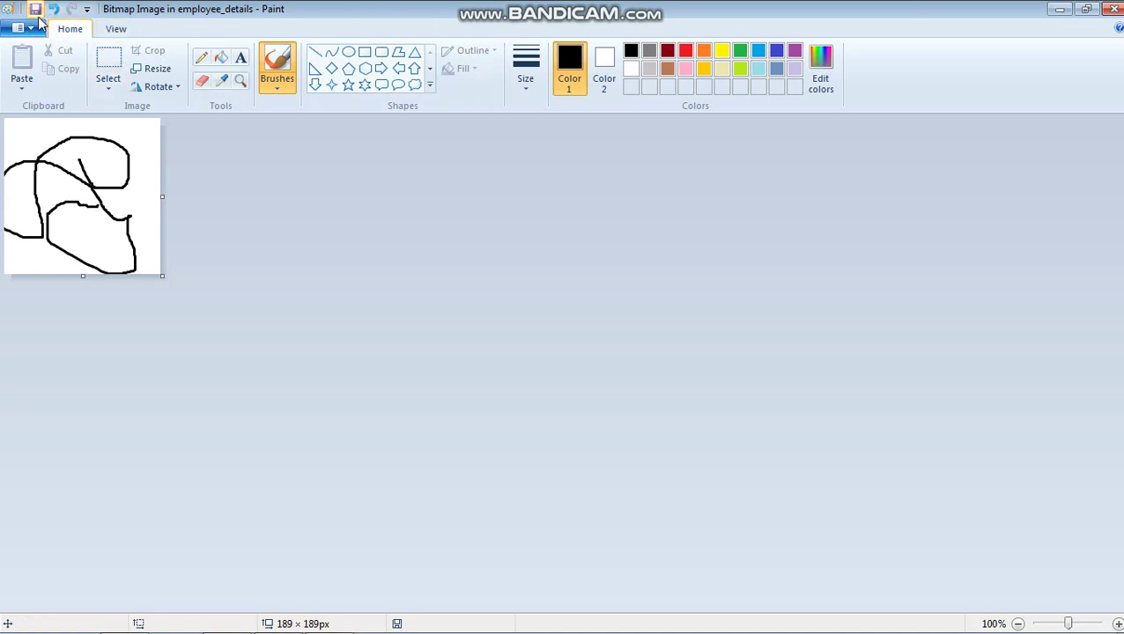
click(1113, 10)
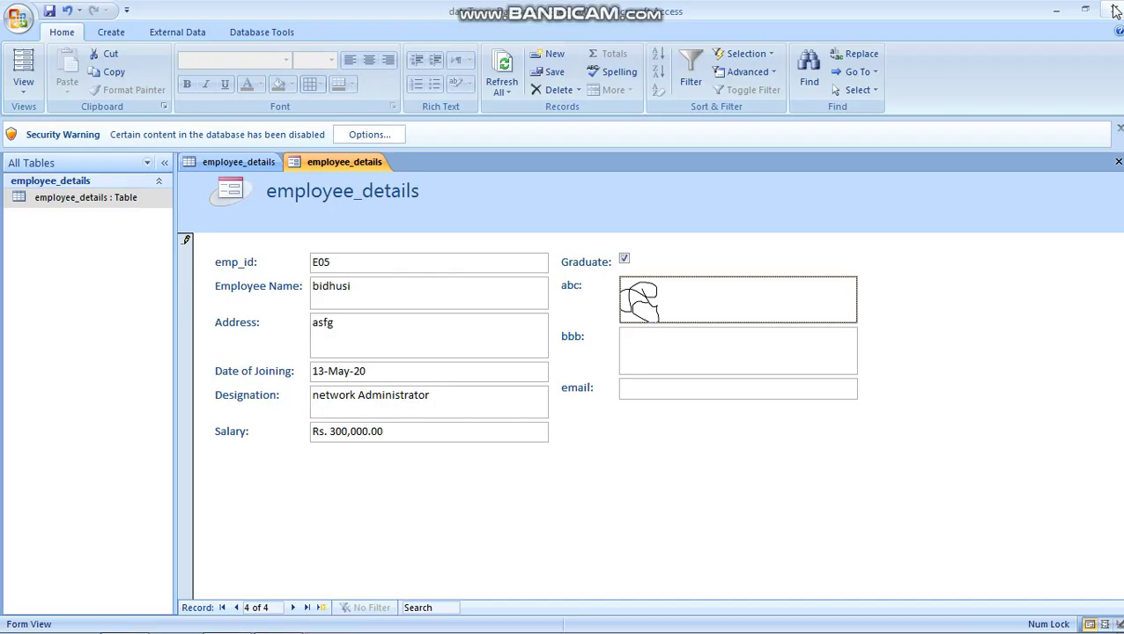
Step: Attach Chrysanthemum.jpg from Sample Pictures to E05's bbb attachment field
click(667, 361)
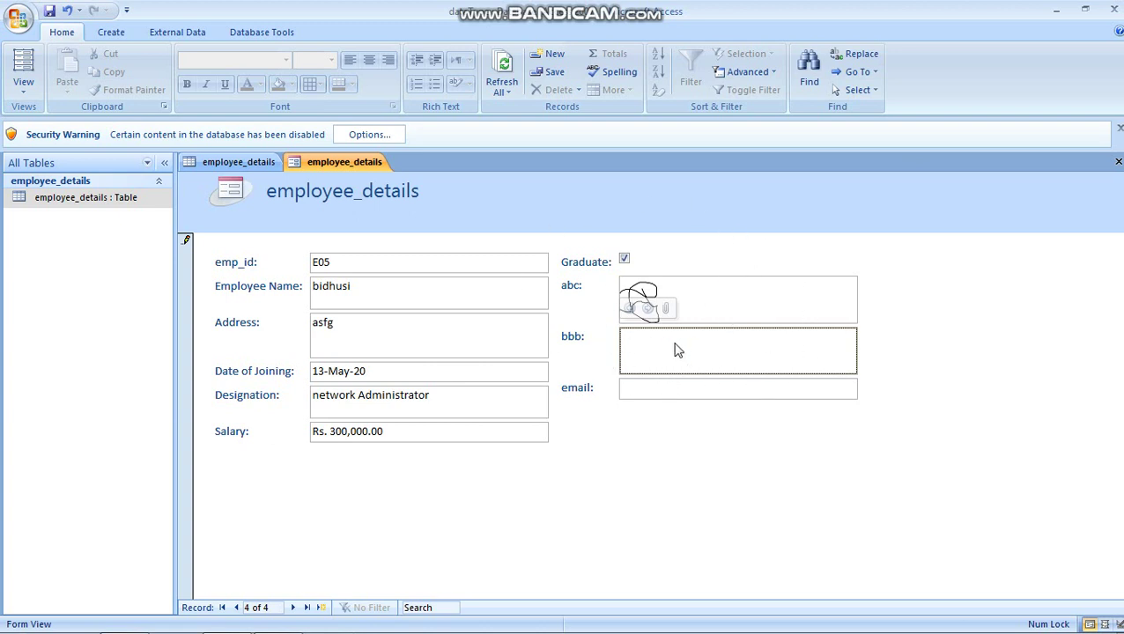
click(264, 163)
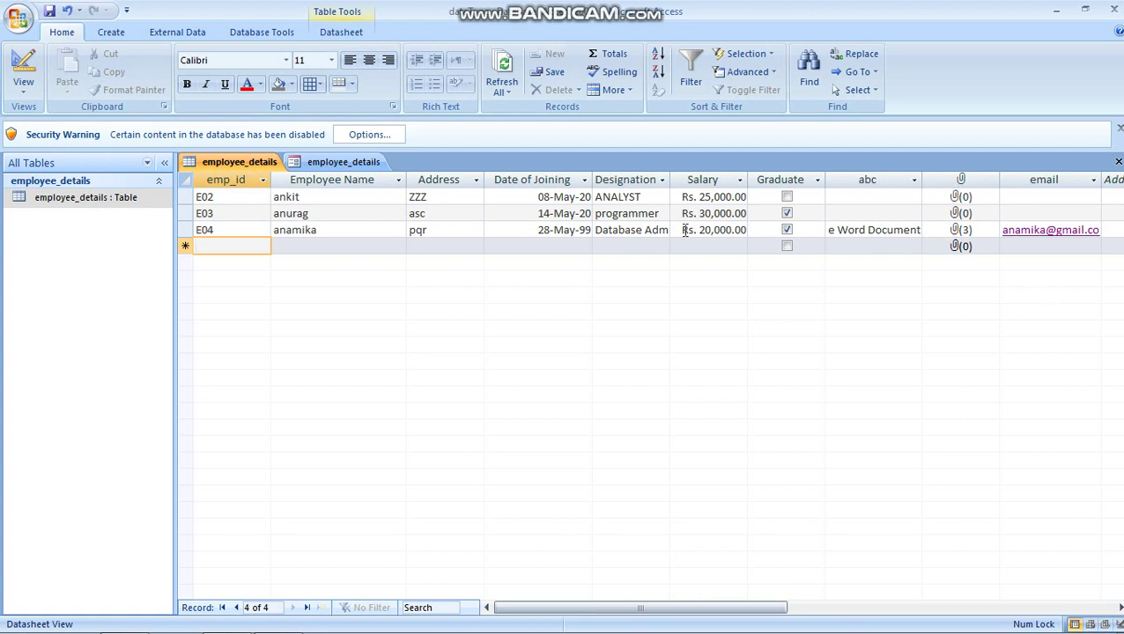
click(361, 165)
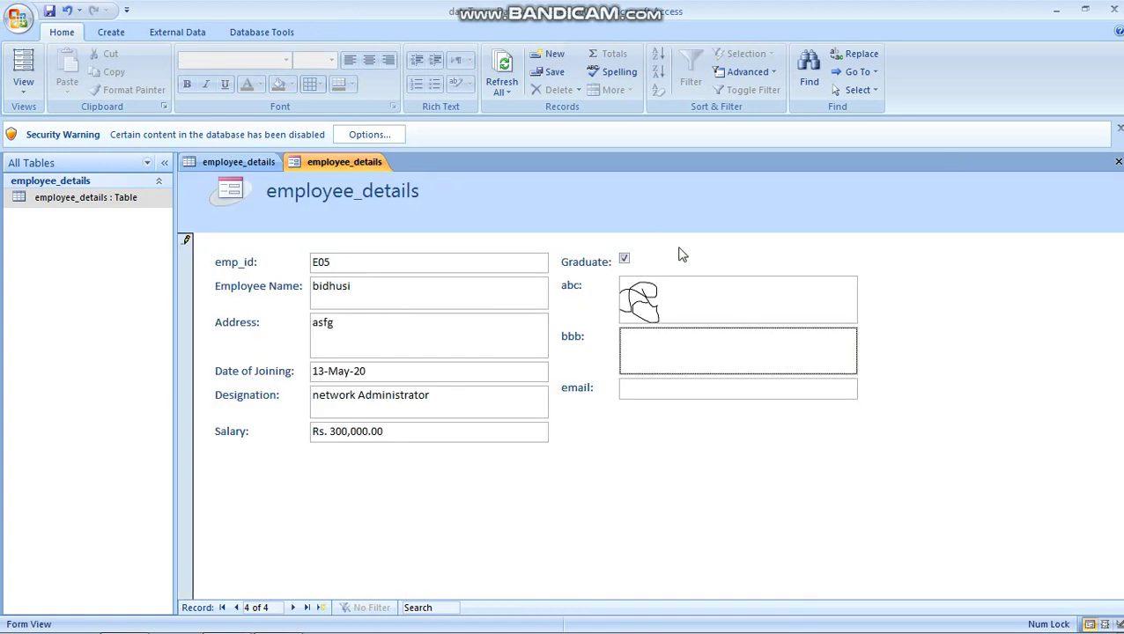
right_click(652, 347)
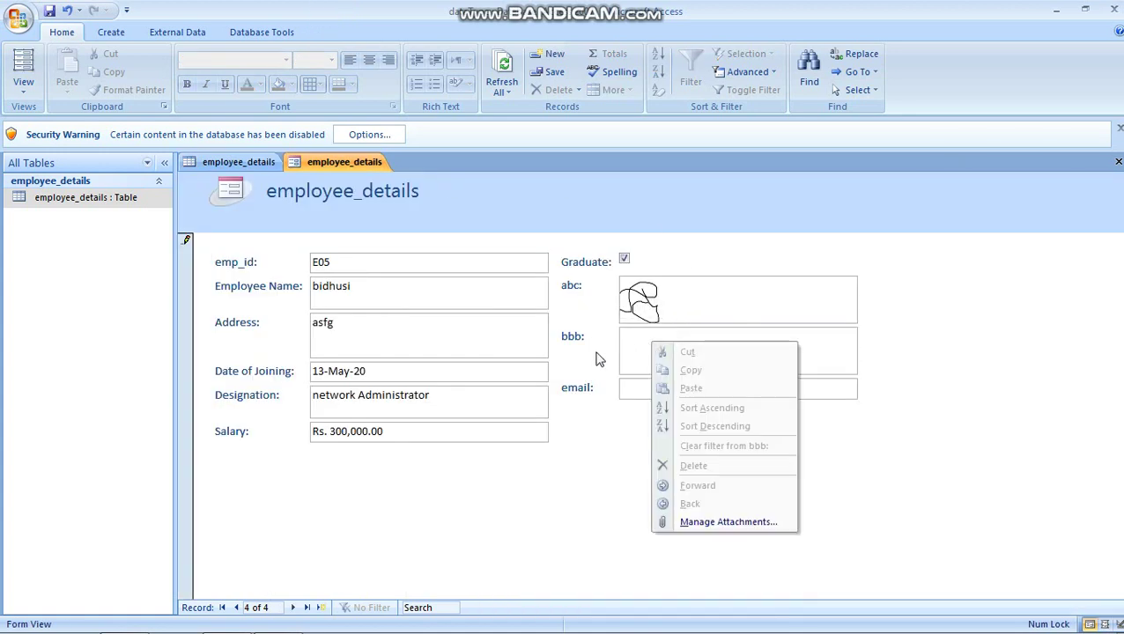
click(644, 351)
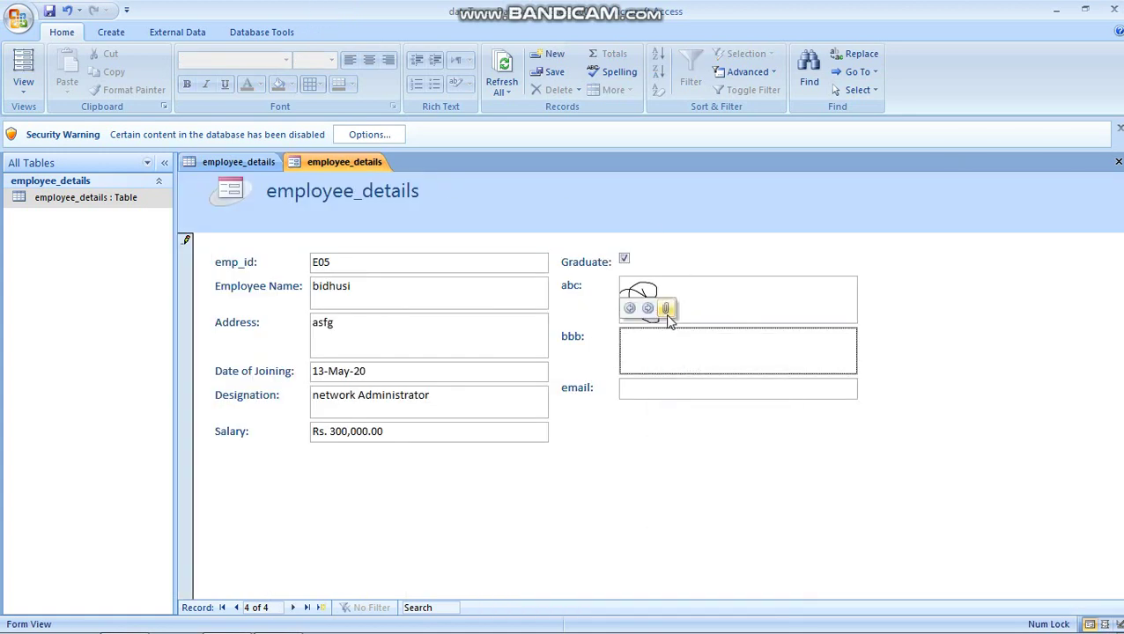
click(670, 310)
click(692, 276)
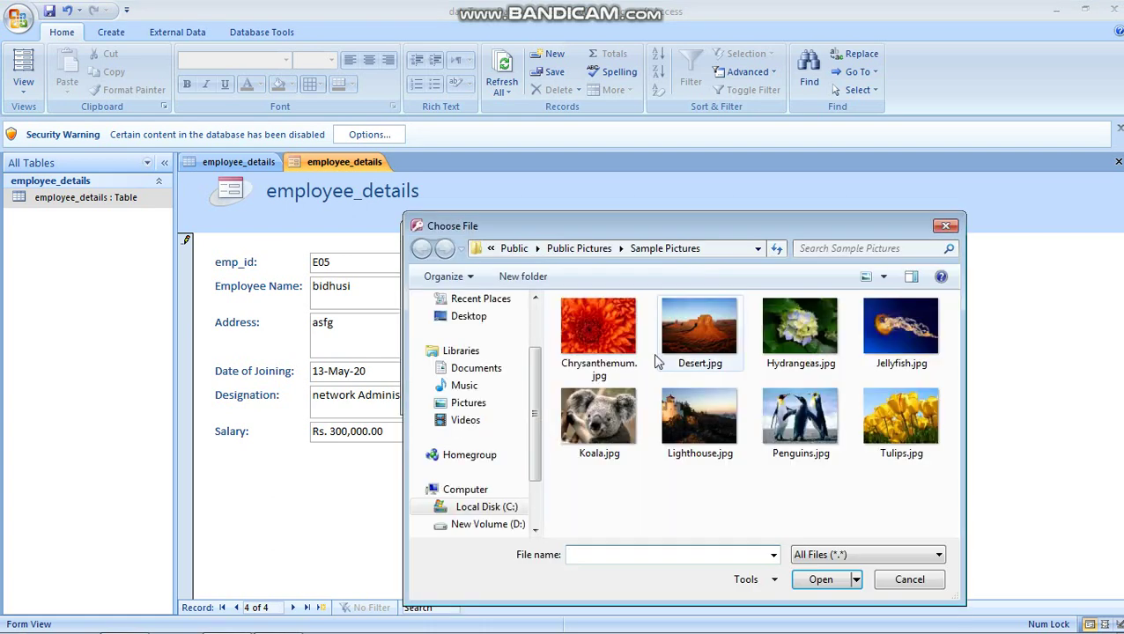
click(598, 330)
click(820, 579)
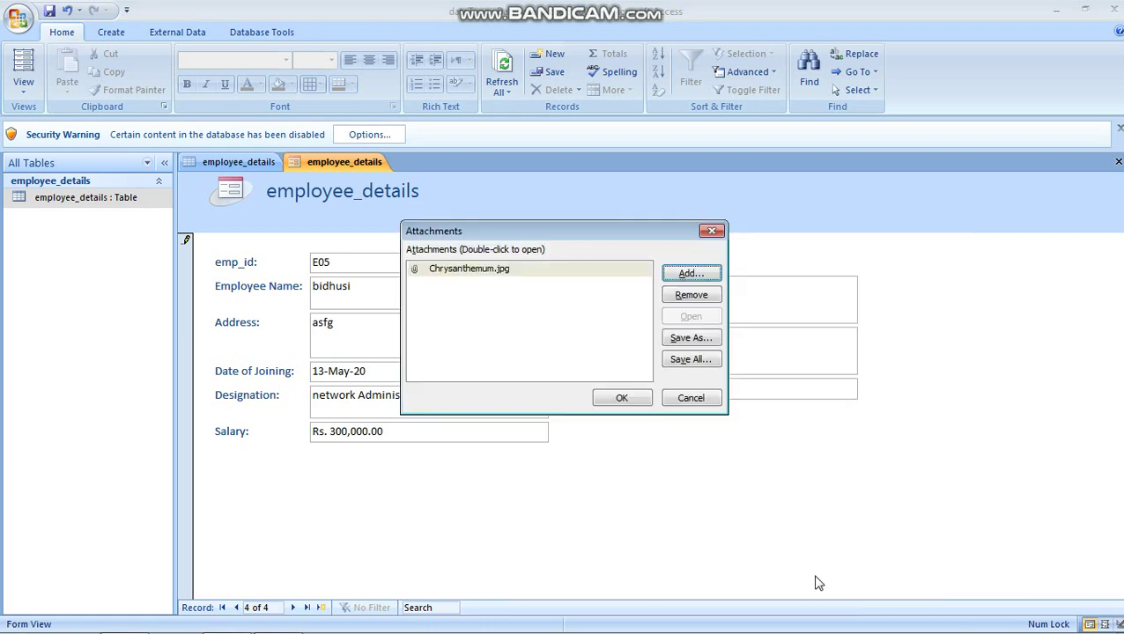
click(621, 399)
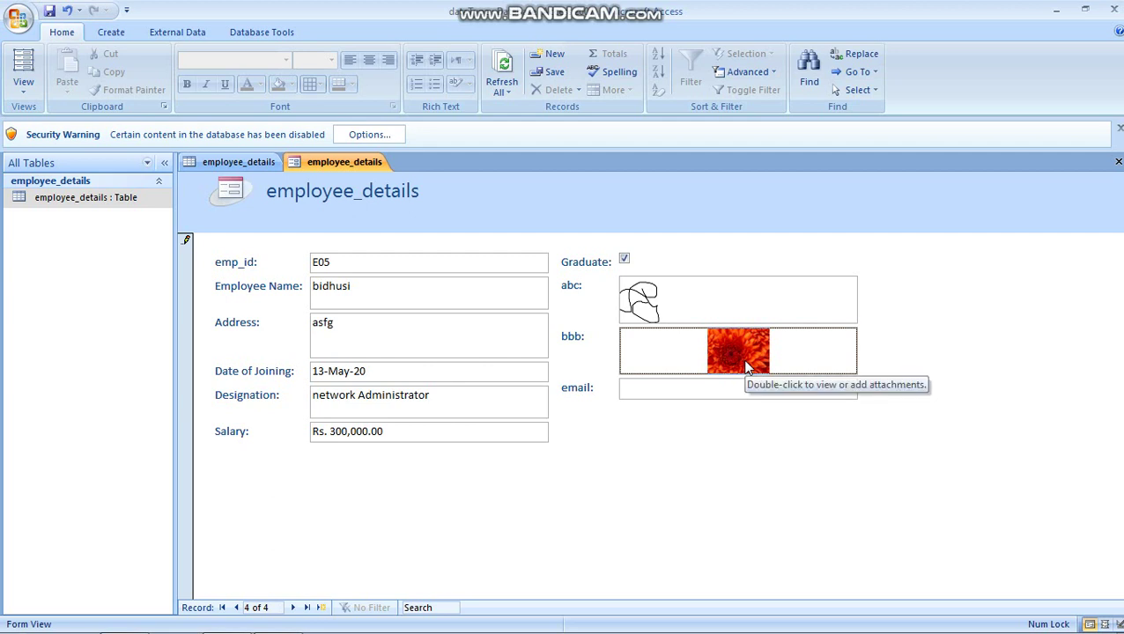
Step: Add E05's e-mail address, save the form as employee_details_Form, and go to blank record 5
click(662, 389)
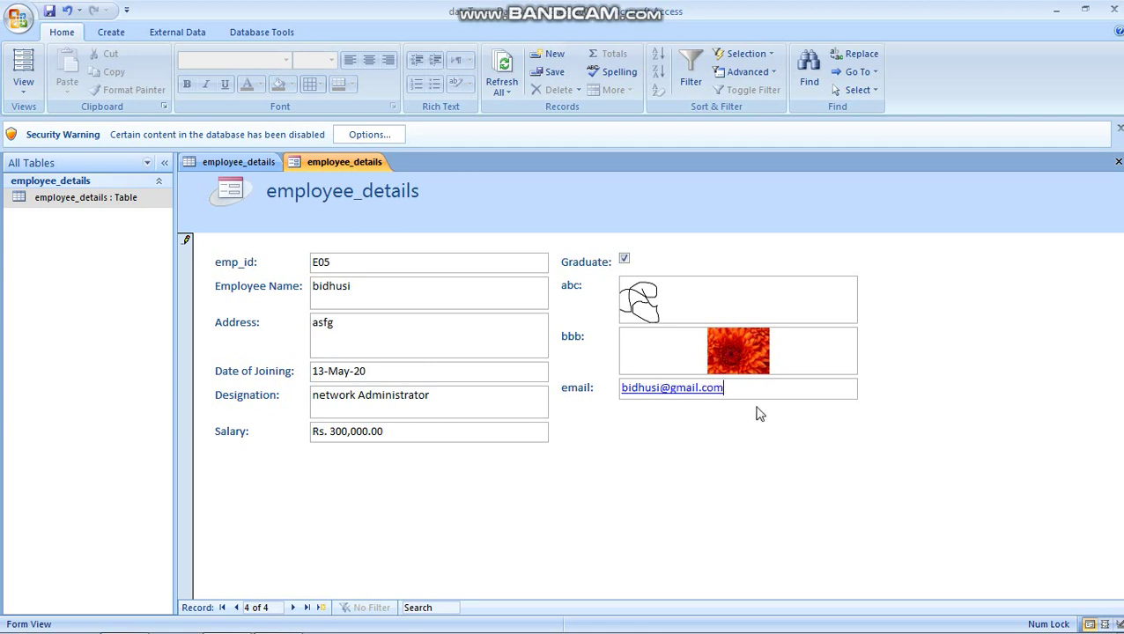
click(50, 10)
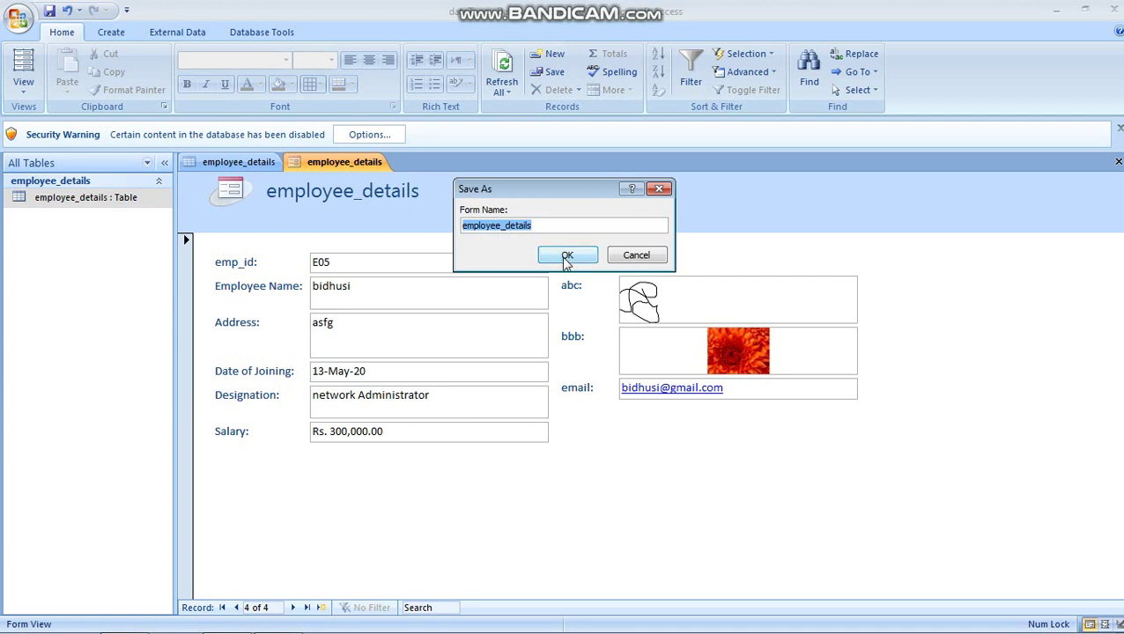
click(538, 226)
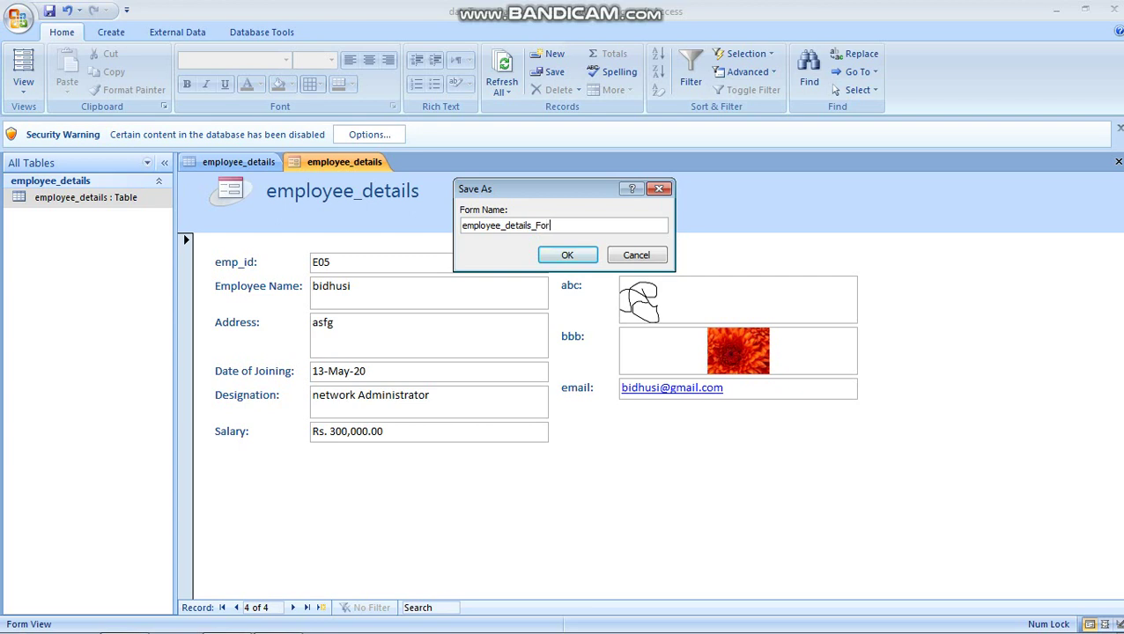
text(_Form)
click(559, 260)
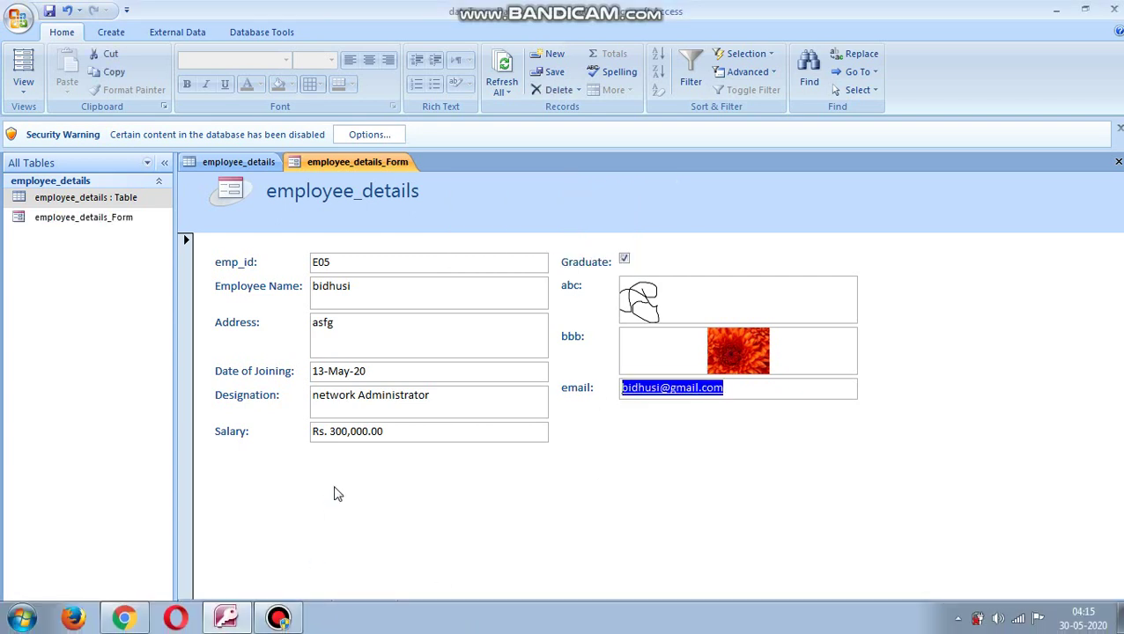
click(293, 608)
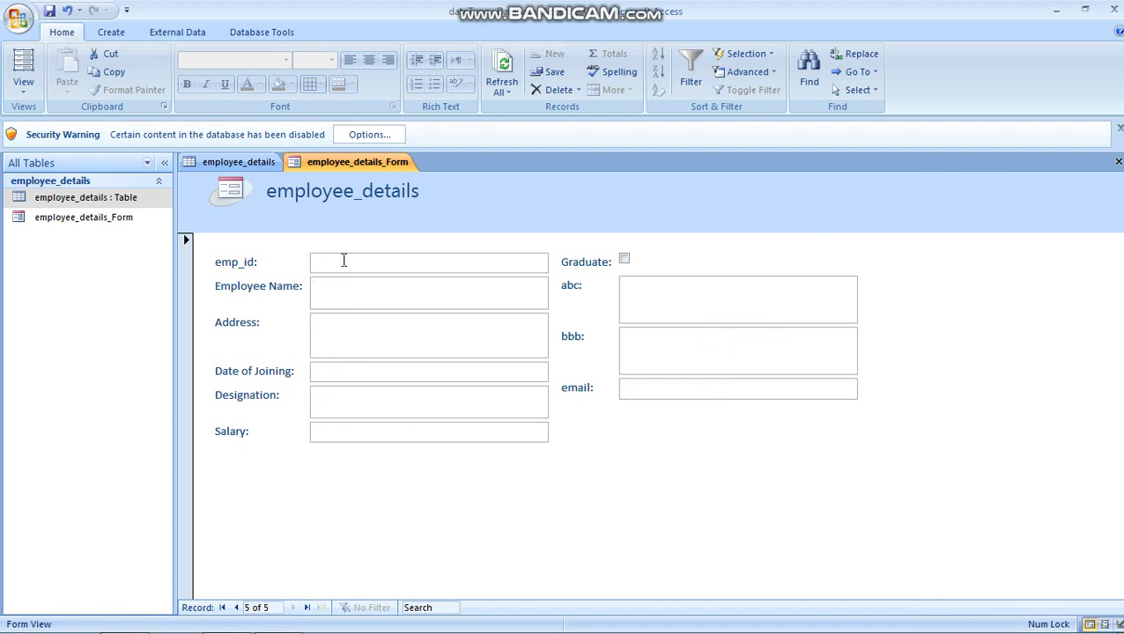
Step: Switch from the form to the employee_details table datasheet using Ctrl+F6 and the Navigation Pane
click(350, 263)
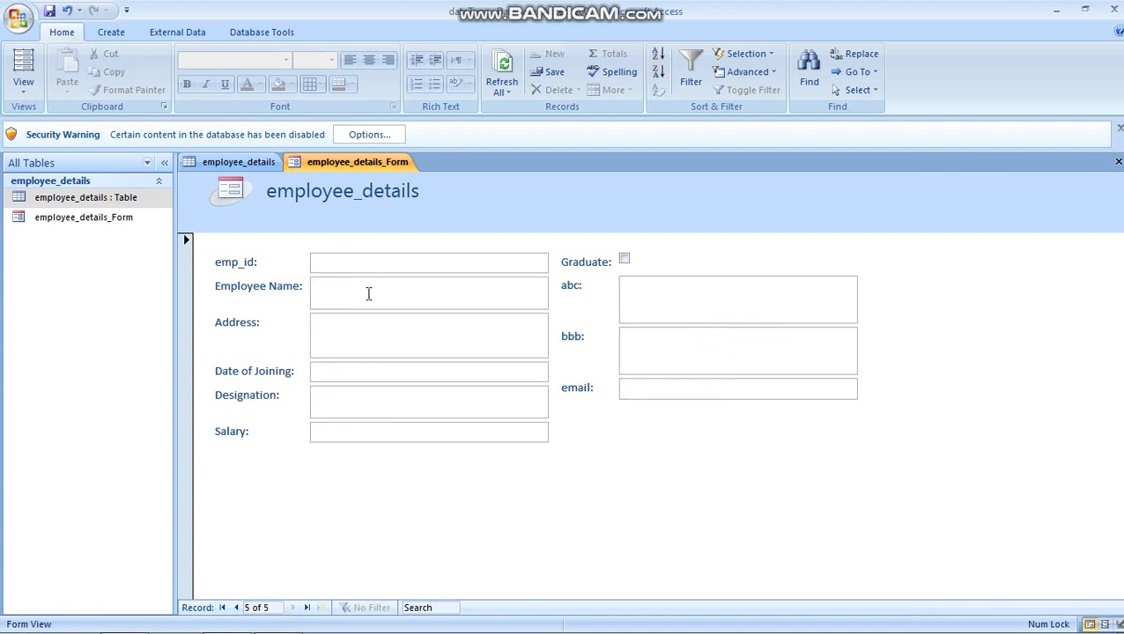
key(ctrl+F6)
key(alt)
key(alt)
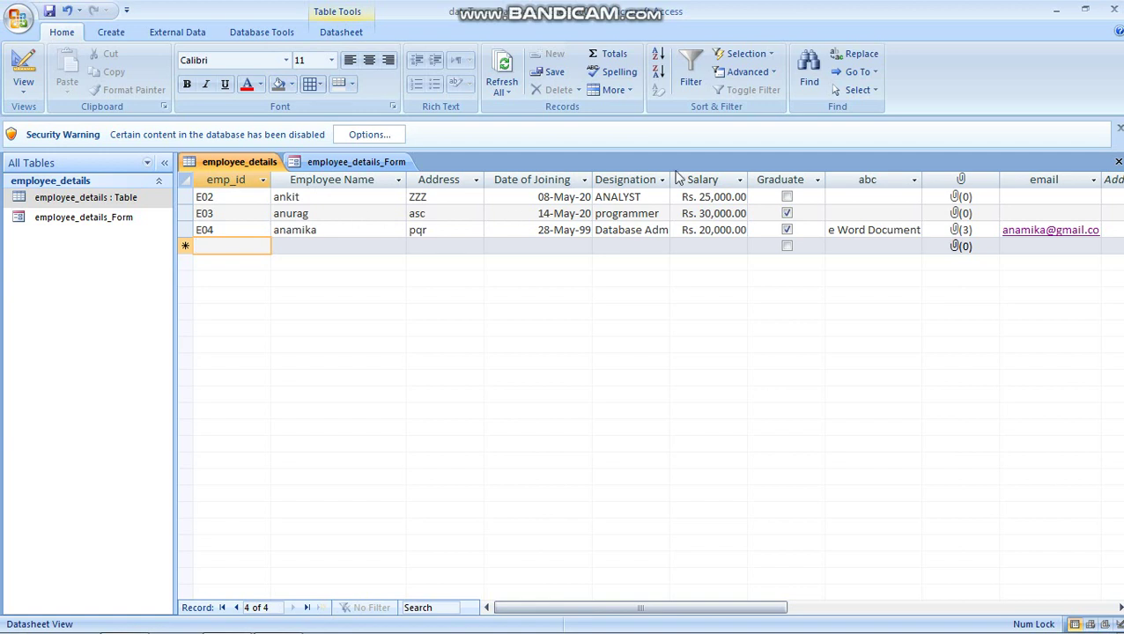
click(97, 201)
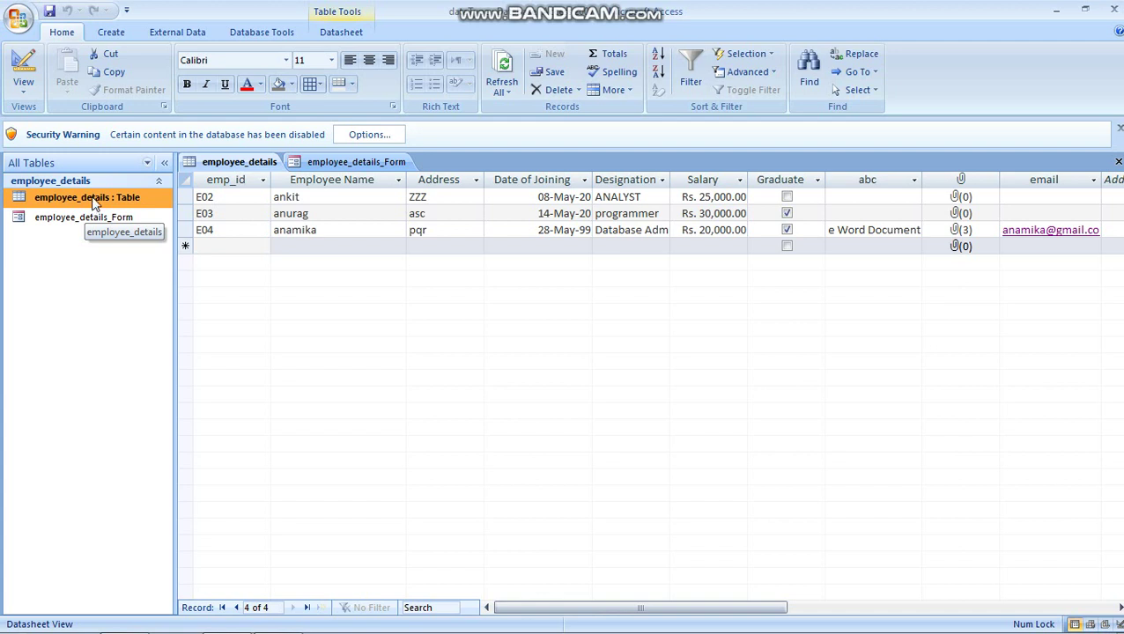
Step: Generate a split form from the employee_details table, showing record E02 above the datasheet
click(111, 32)
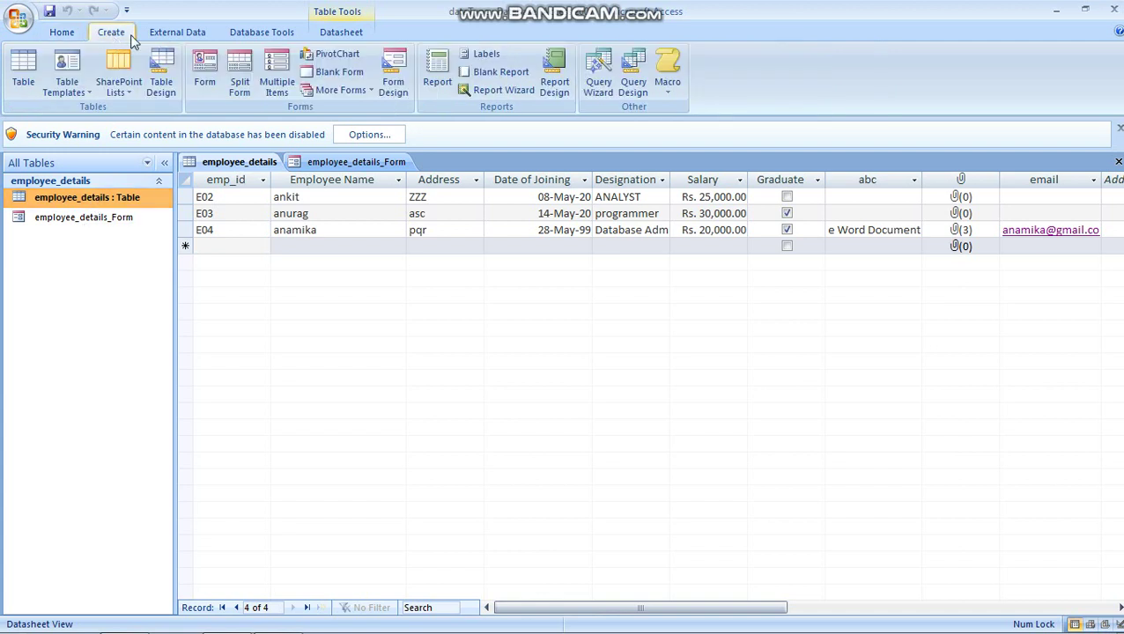
click(240, 86)
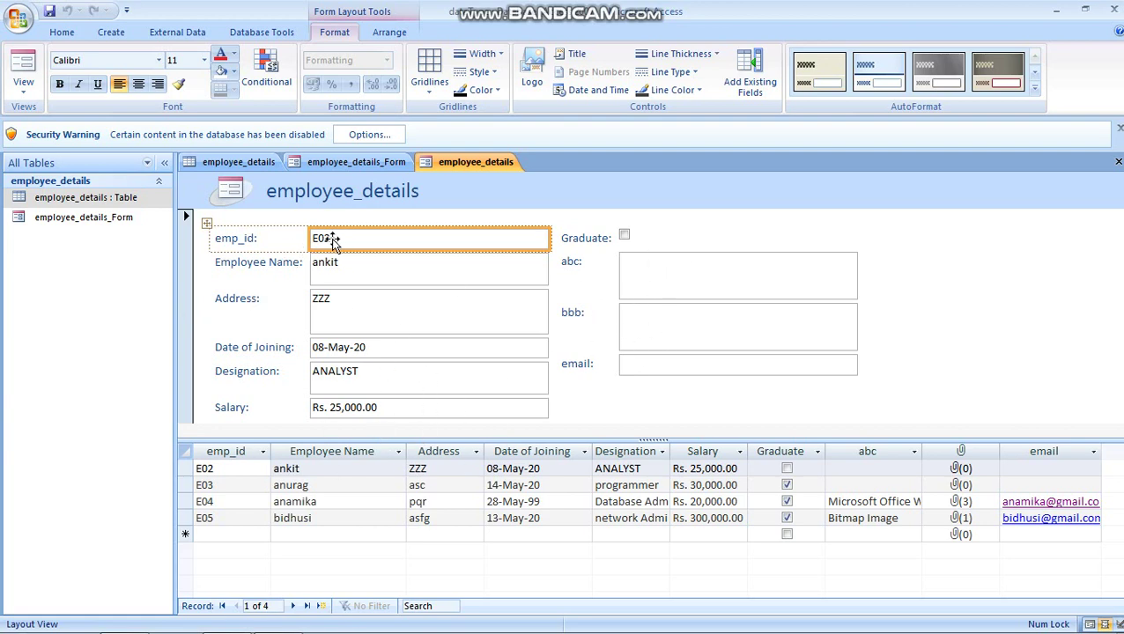
click(24, 87)
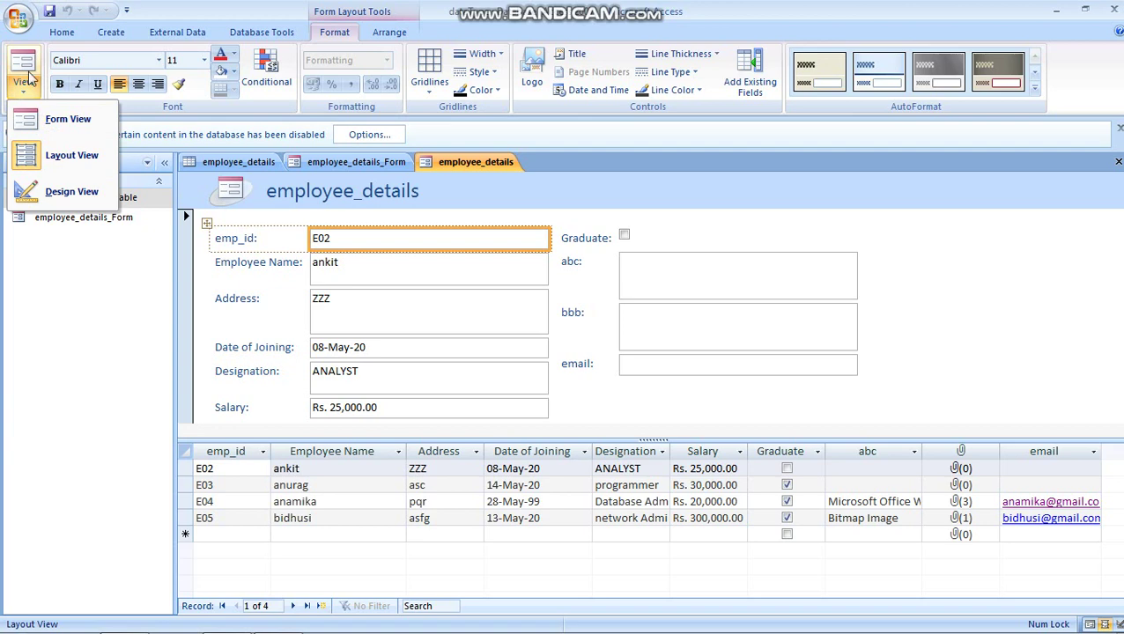
Step: In Form view, change the first record's emp_id to E06 and enter the new employee name and address
click(64, 130)
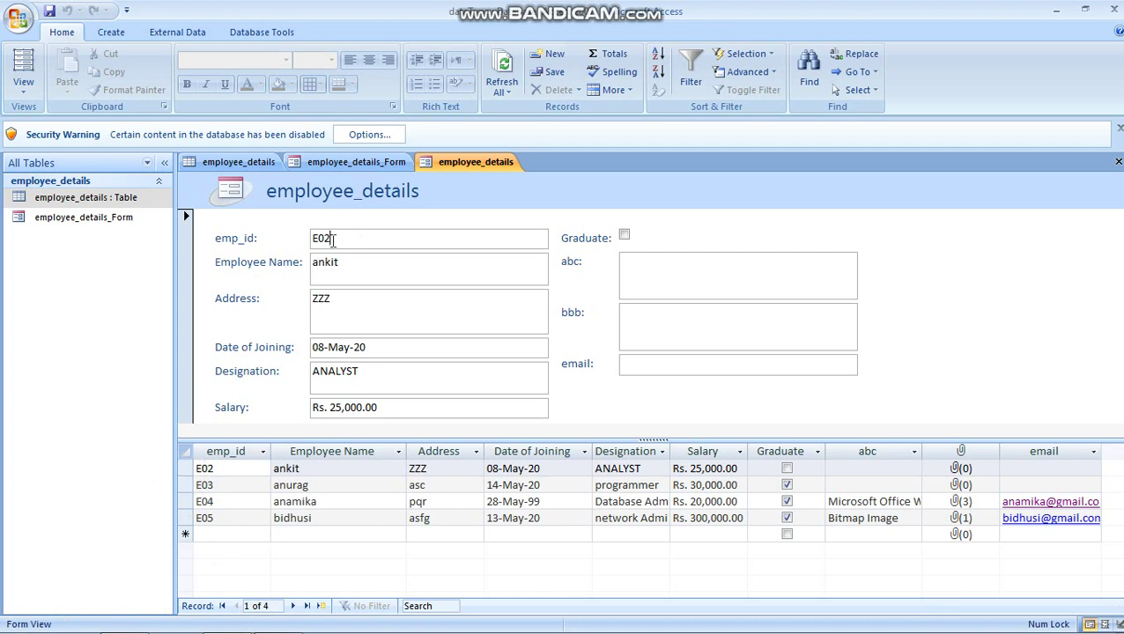
key(BackSpace)
click(343, 262)
key(BackSpace)
key(BackSpace)
key(BackSpace)
key(BackSpace)
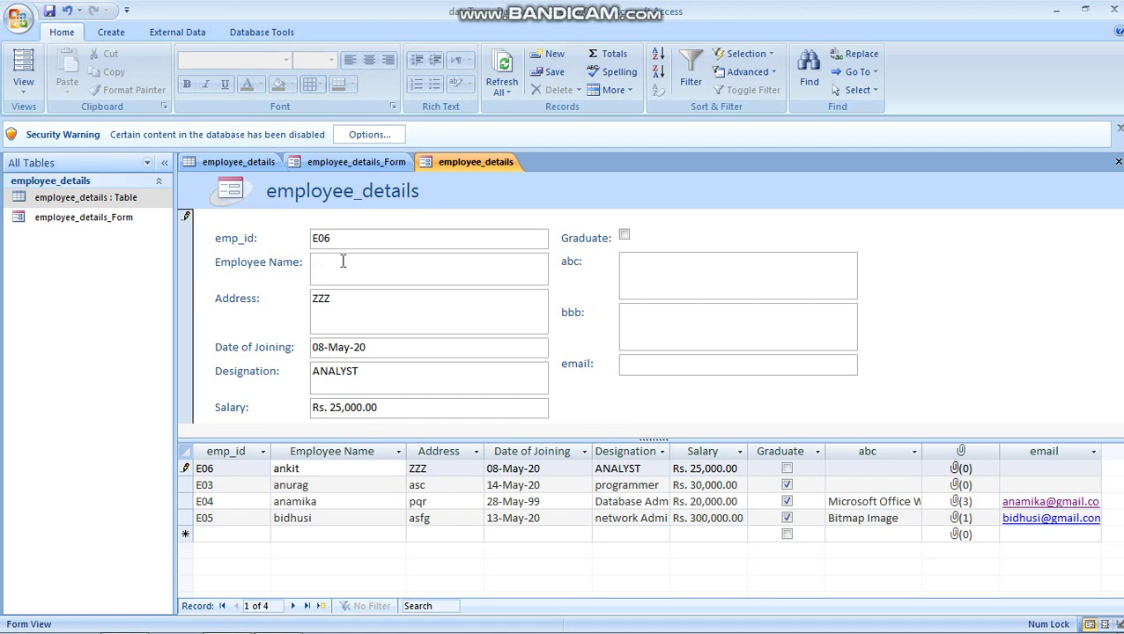
text(C)
key(BackSpace)
text(Dinesh)
click(340, 299)
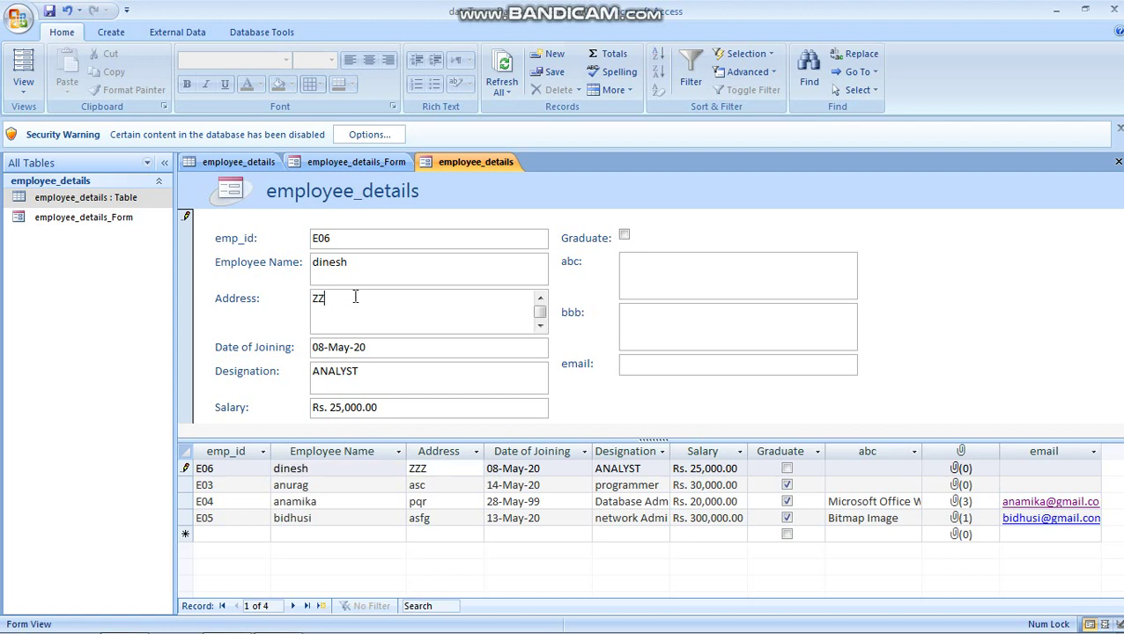
key(BackSpace)
key(BackSpace)
text(sixmile)
Step: Set the Date of Joining to 1 May 2020 with the date picker
click(378, 348)
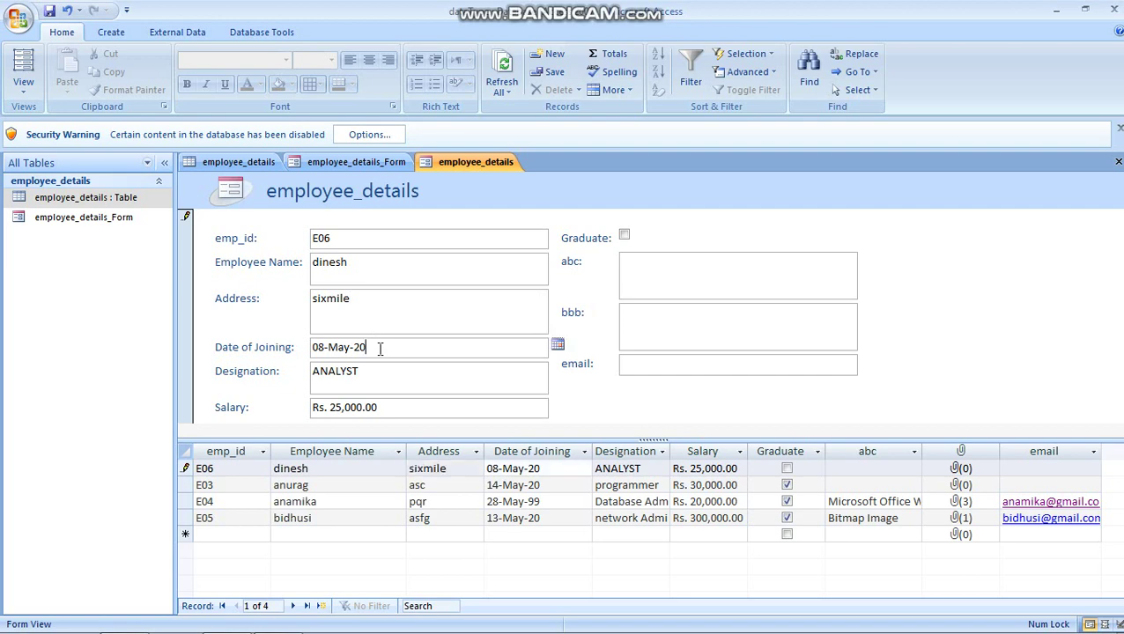
click(557, 345)
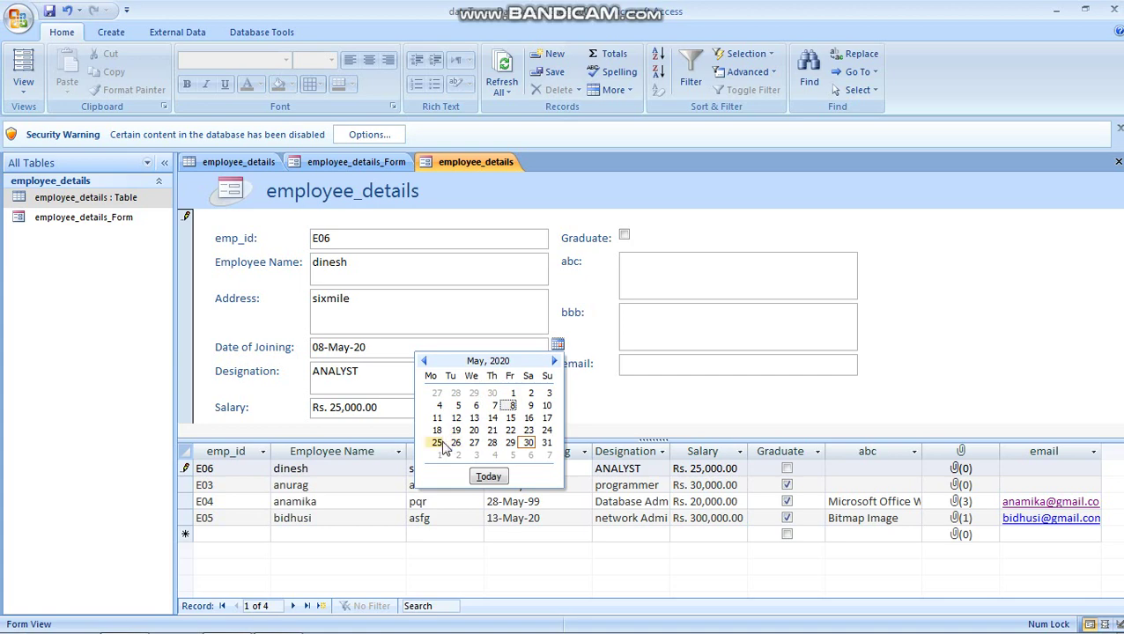
click(554, 361)
click(511, 430)
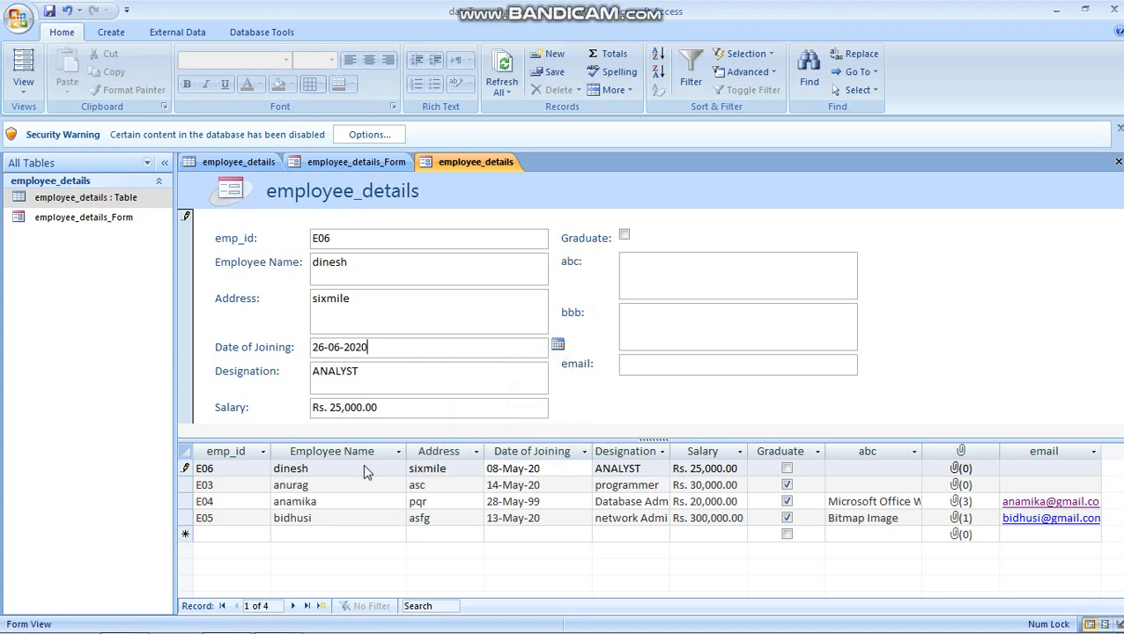
click(557, 345)
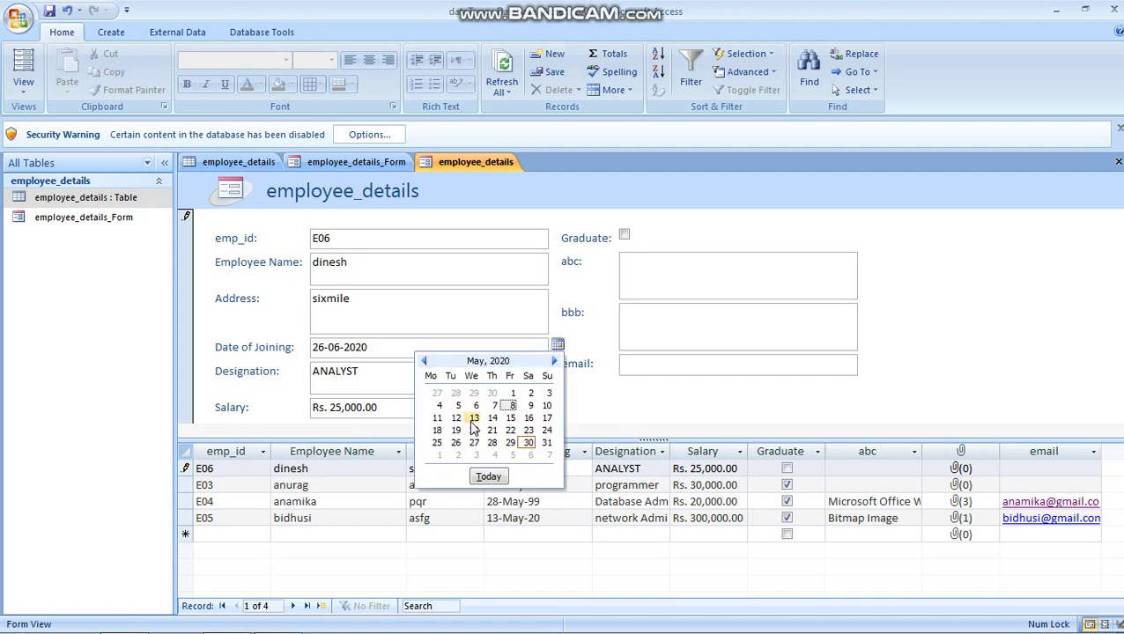
click(509, 393)
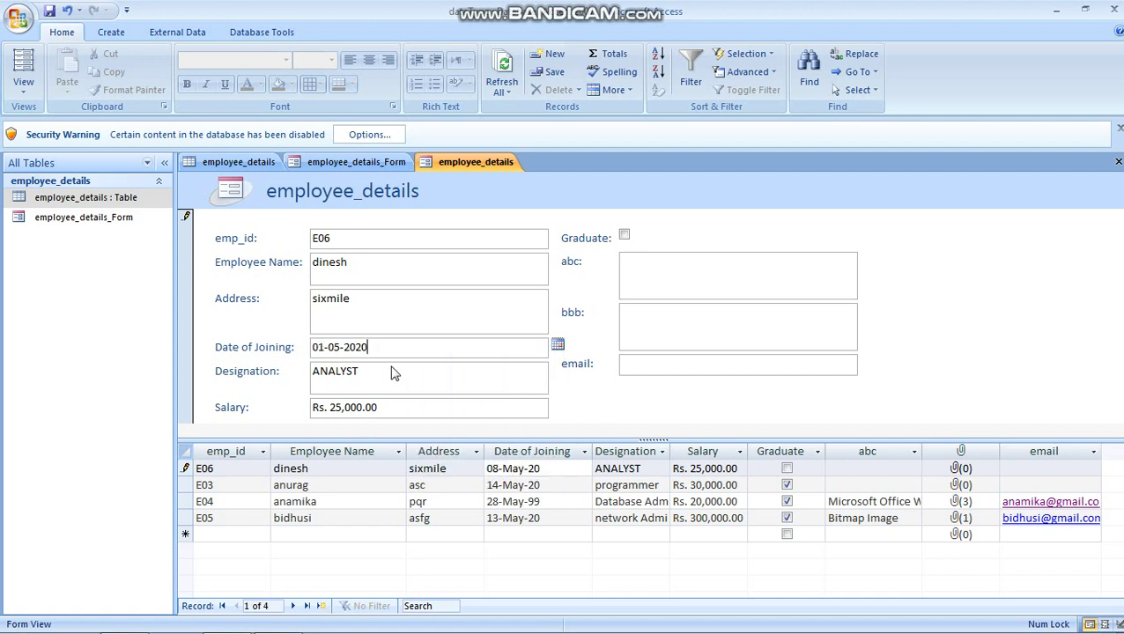
click(379, 375)
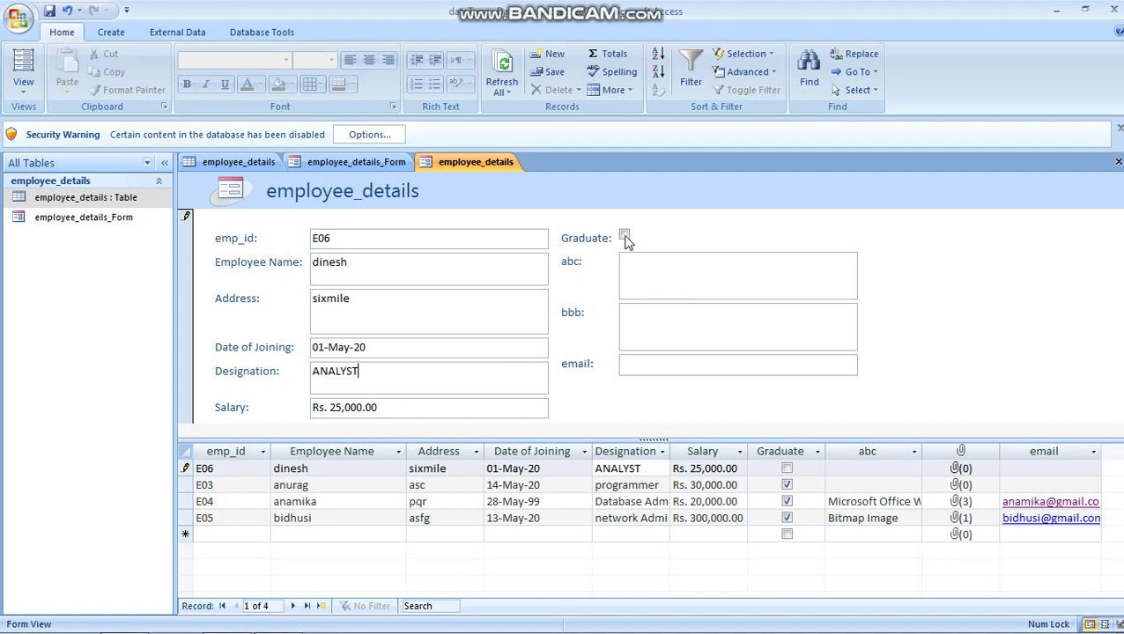
click(674, 274)
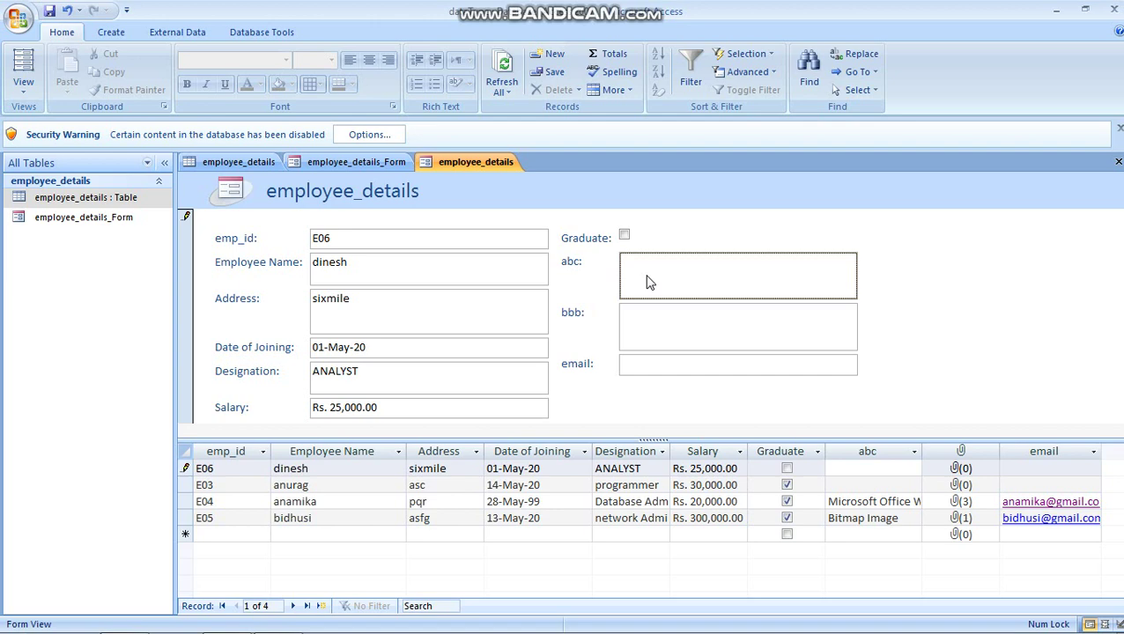
Step: Insert a new Microsoft Word Document object in the abc field containing a 'Hello My name is…' greeting
right_click(648, 282)
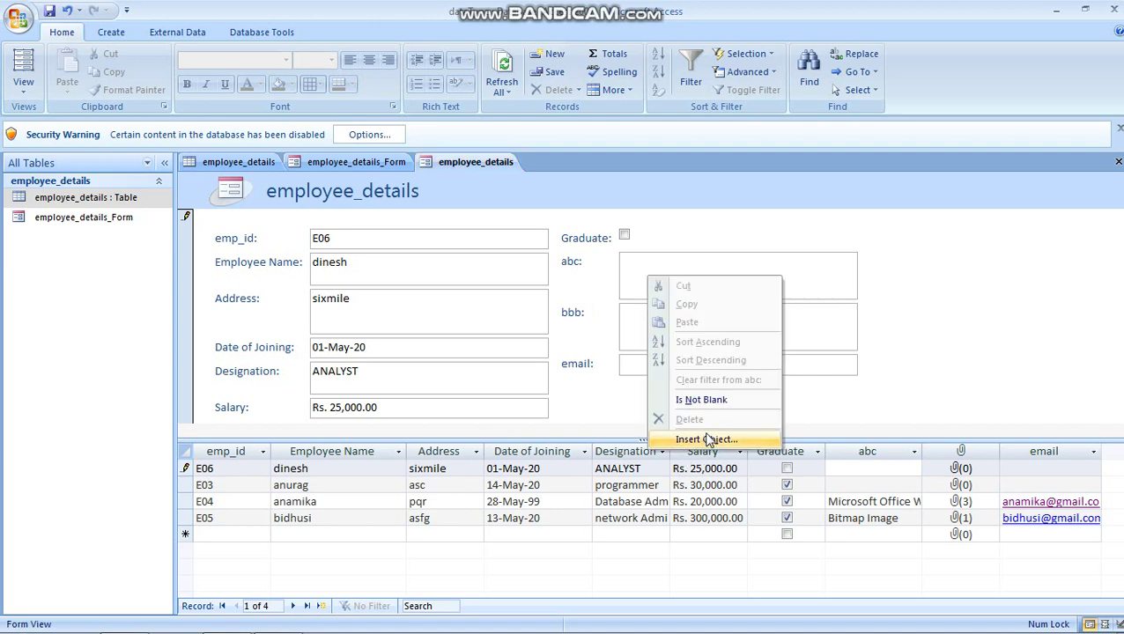
click(708, 438)
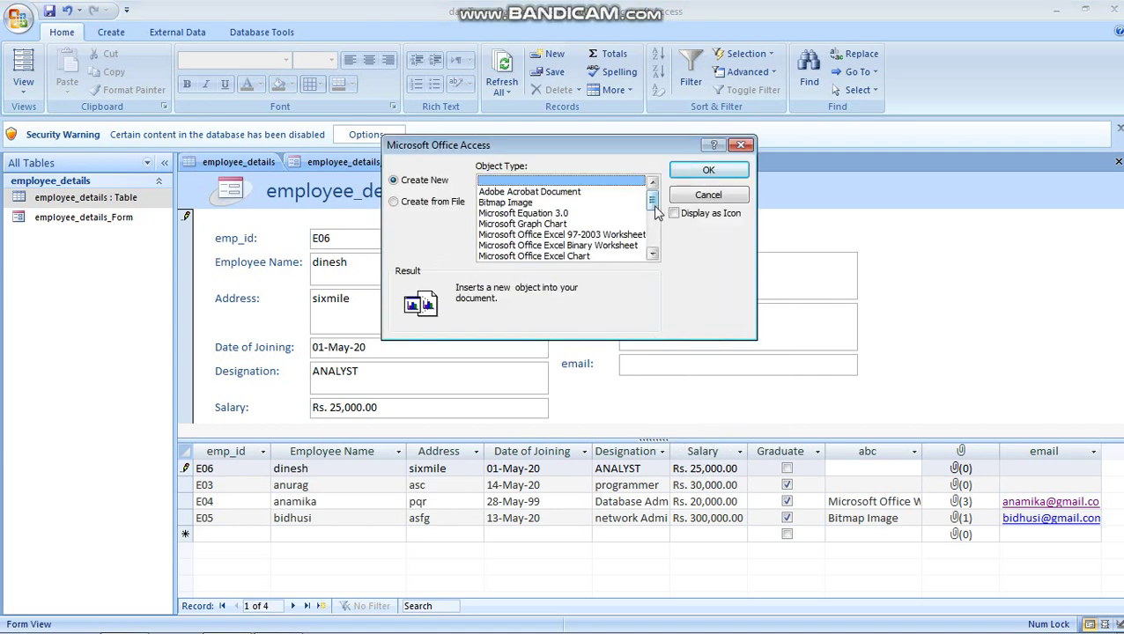
drag(655, 211, 596, 250)
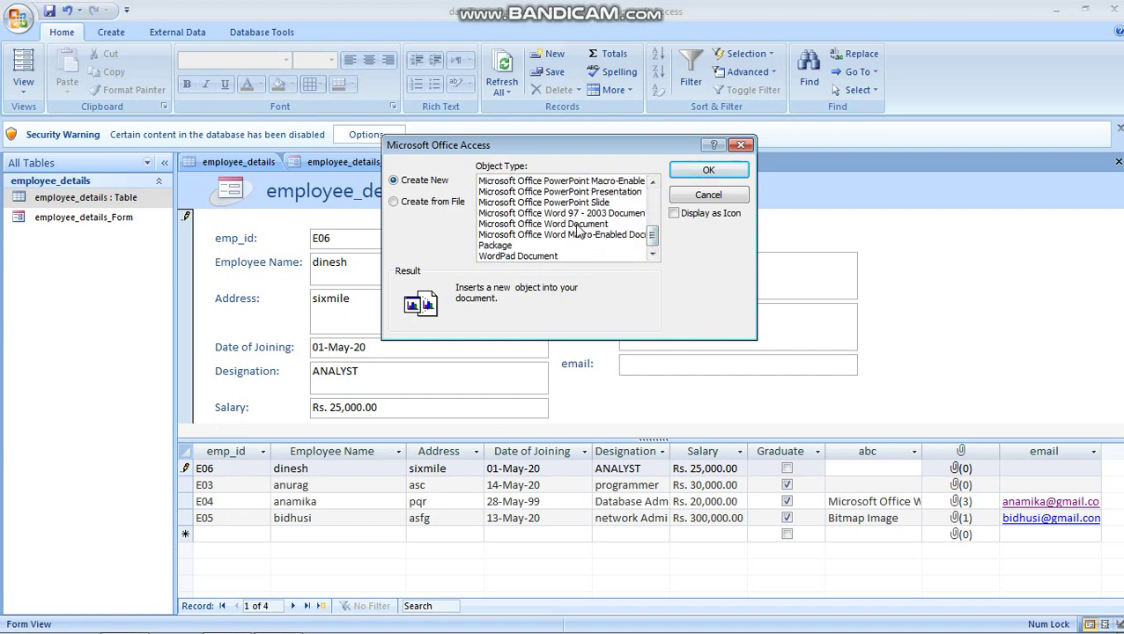
click(578, 226)
click(709, 170)
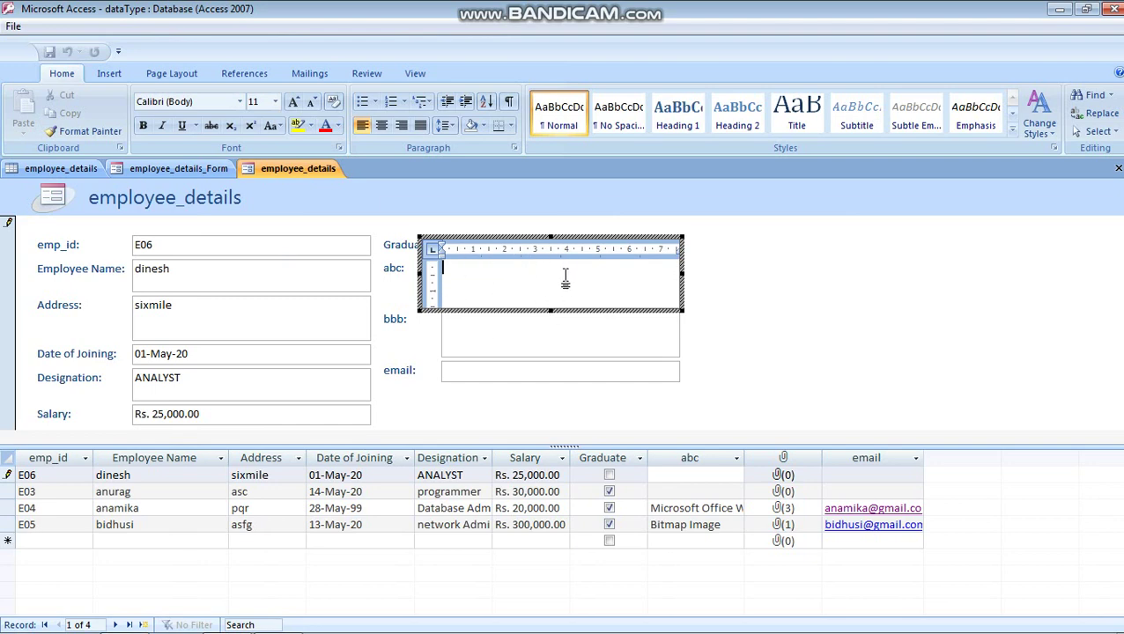
text(Hello My name is denish)
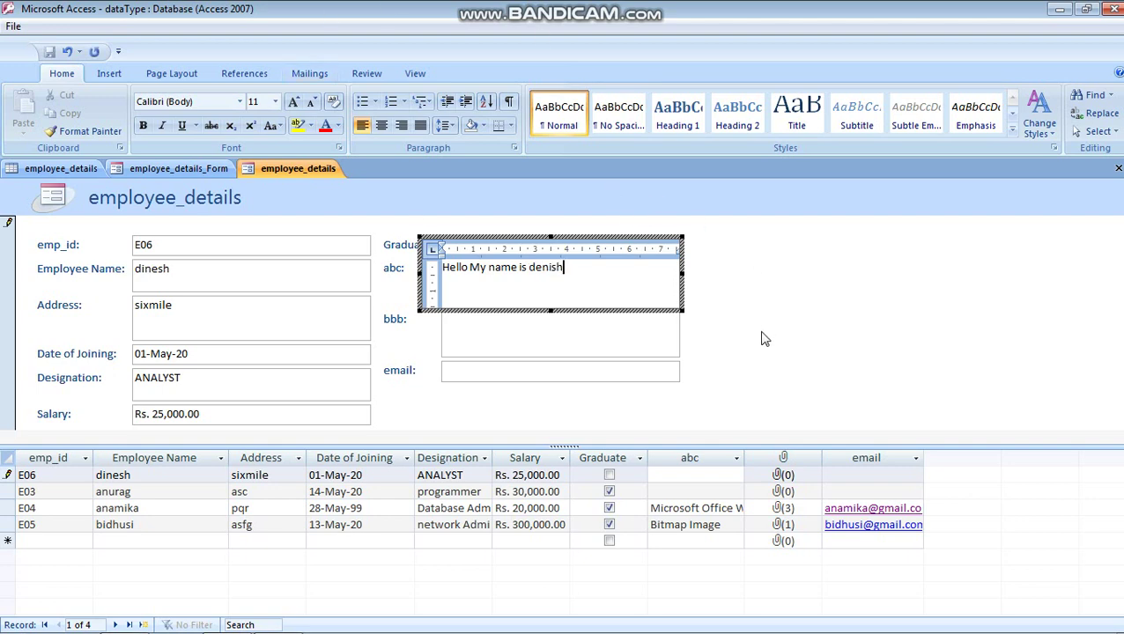
click(763, 336)
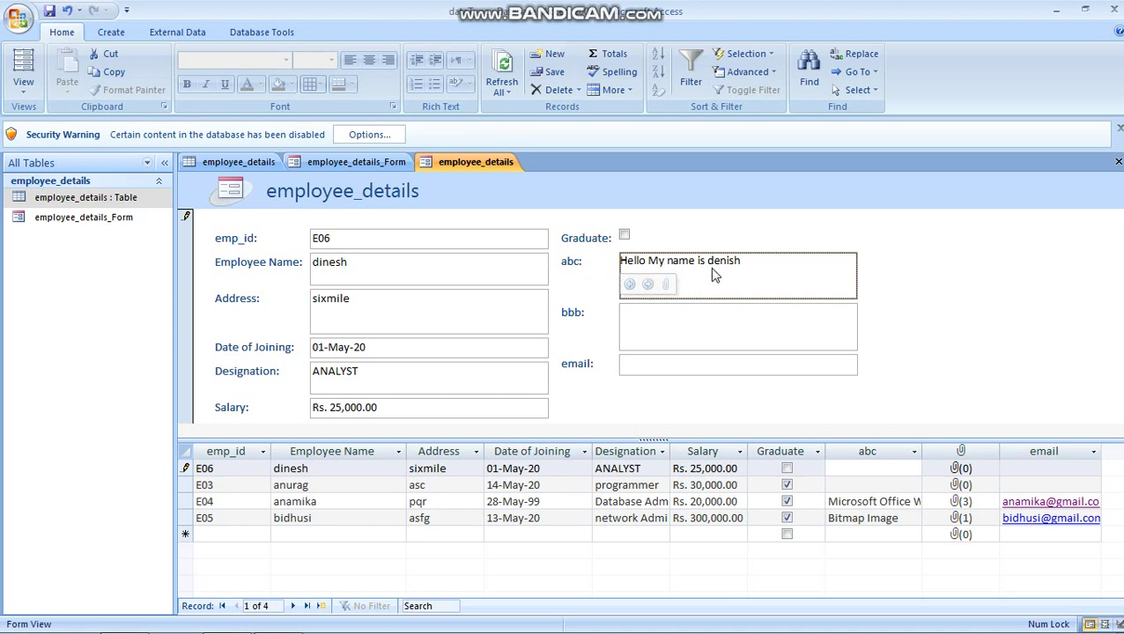
Step: Add Annual Report Card(Class-IA).pdf from the Documents library as an attachment in the bbb field
click(646, 339)
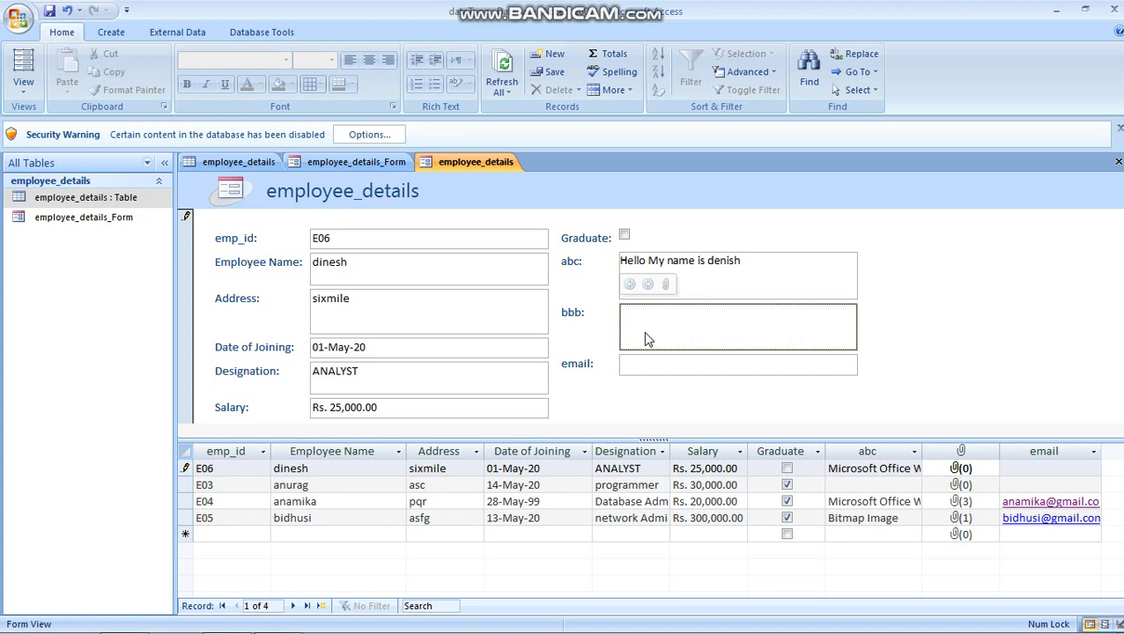
click(666, 284)
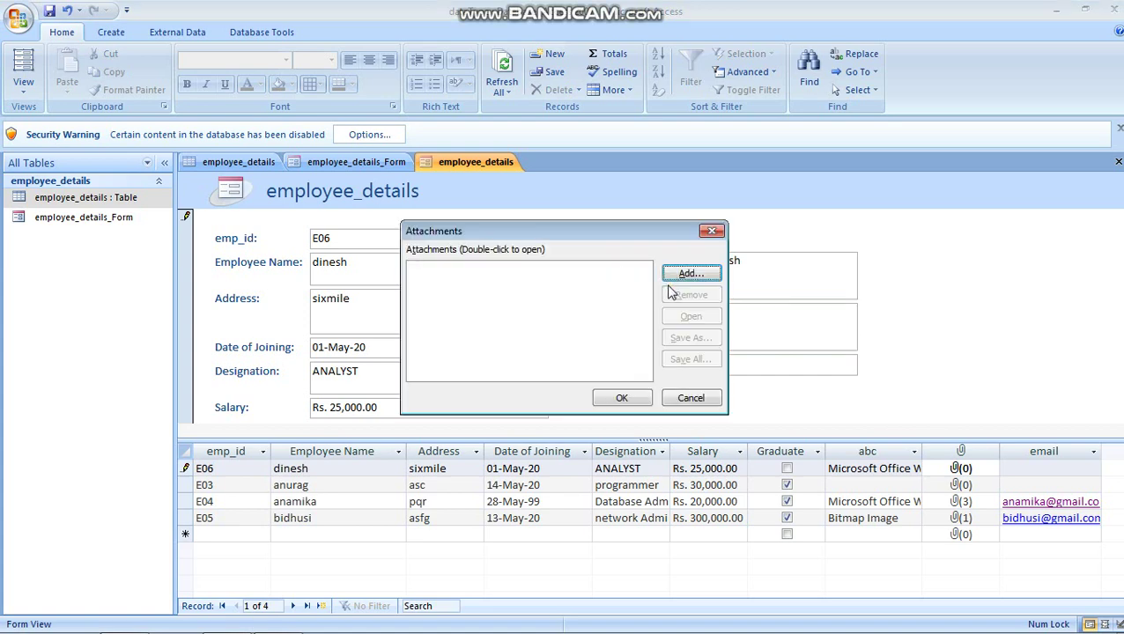
click(683, 275)
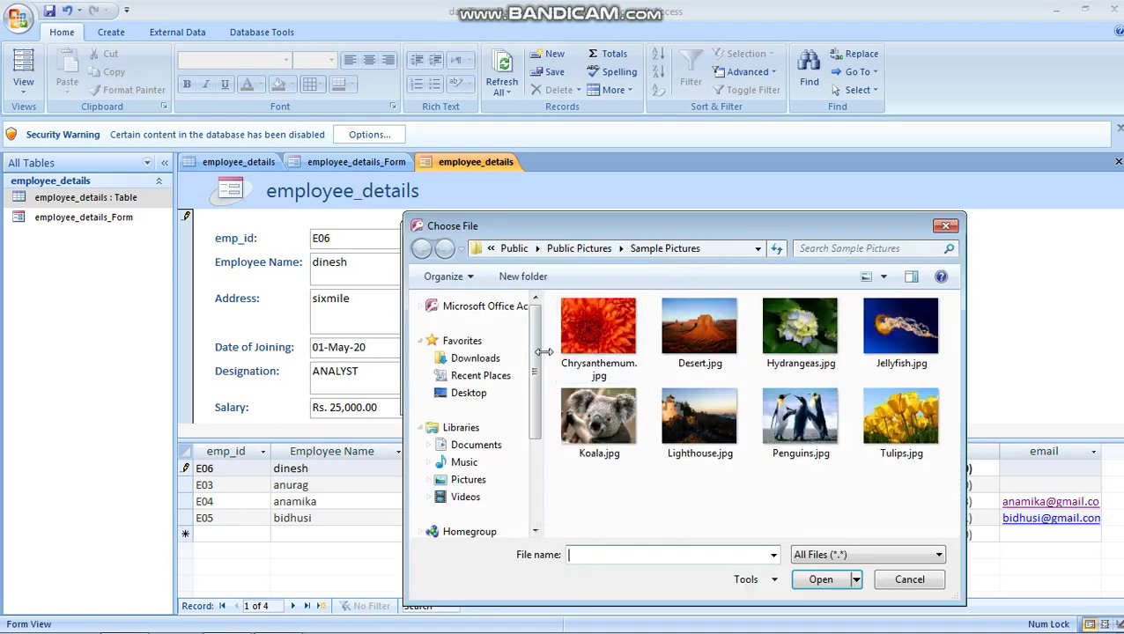
scroll(511, 405, down, 3)
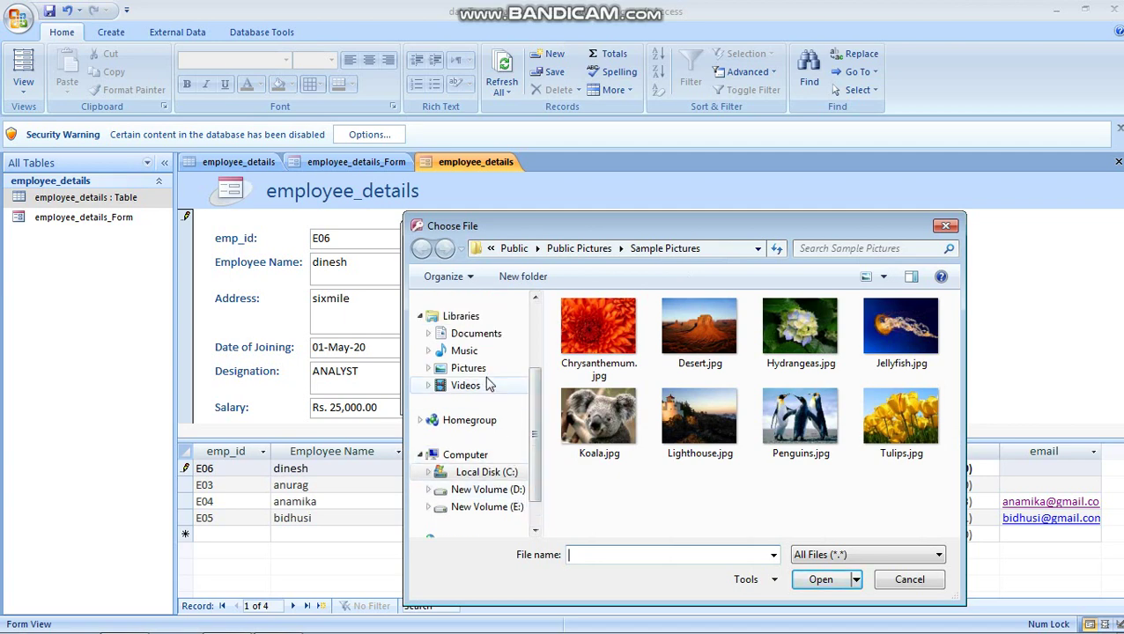
click(480, 334)
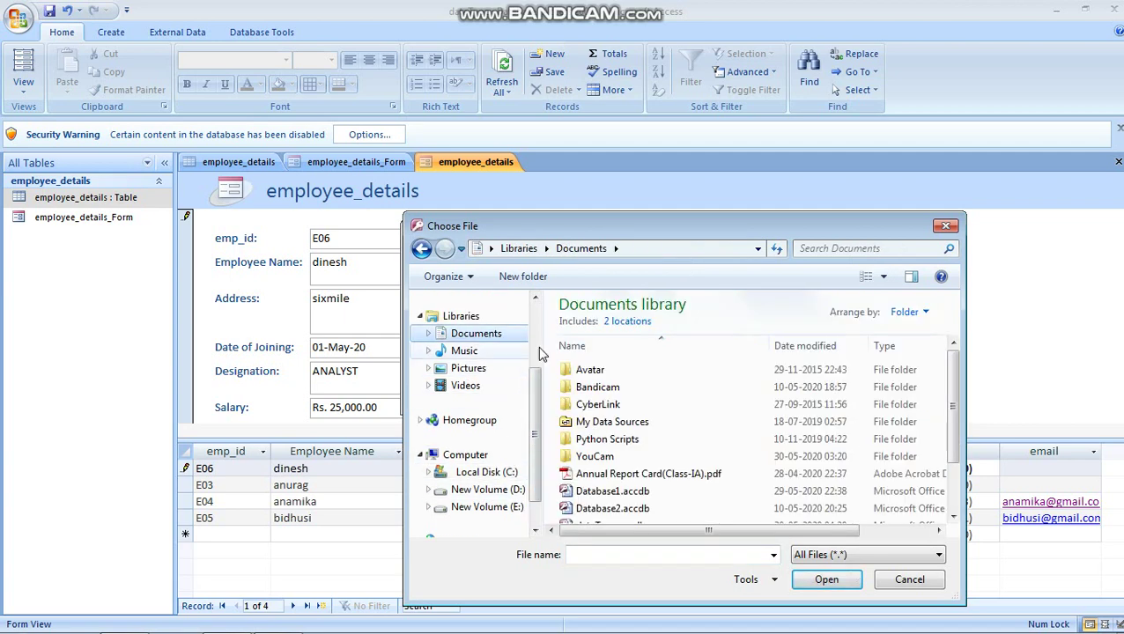
drag(952, 401, 957, 450)
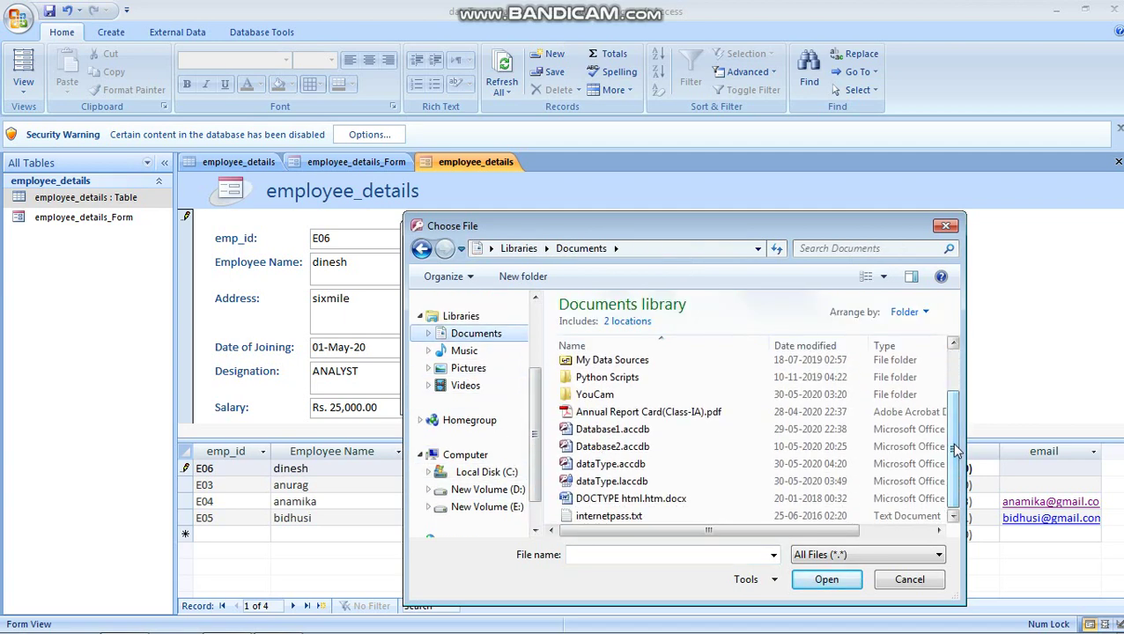
click(652, 412)
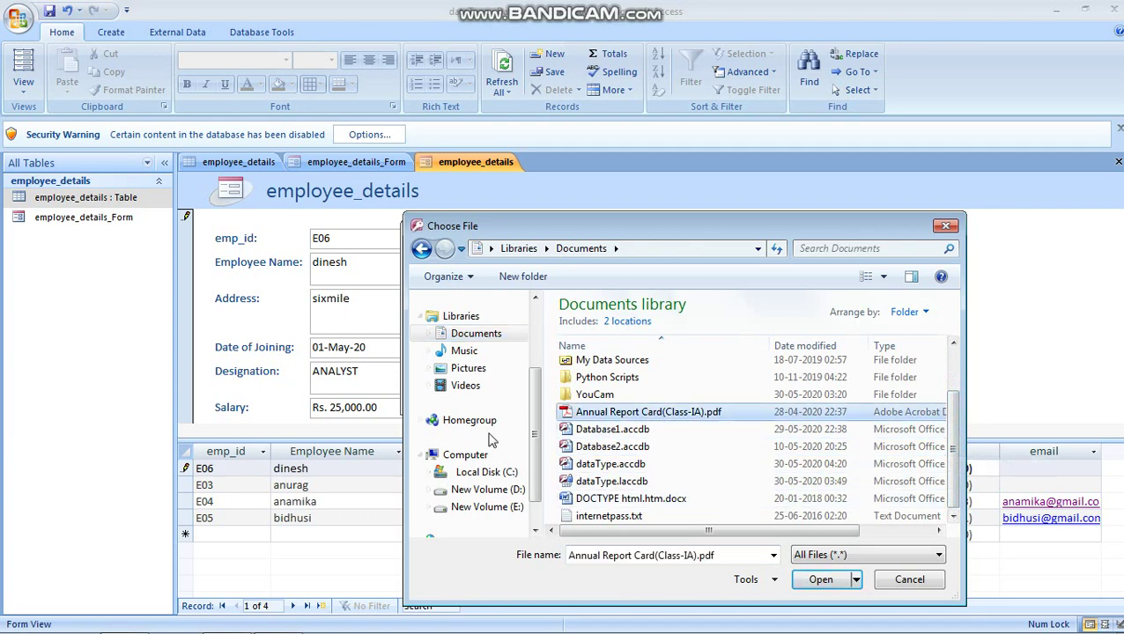
click(828, 580)
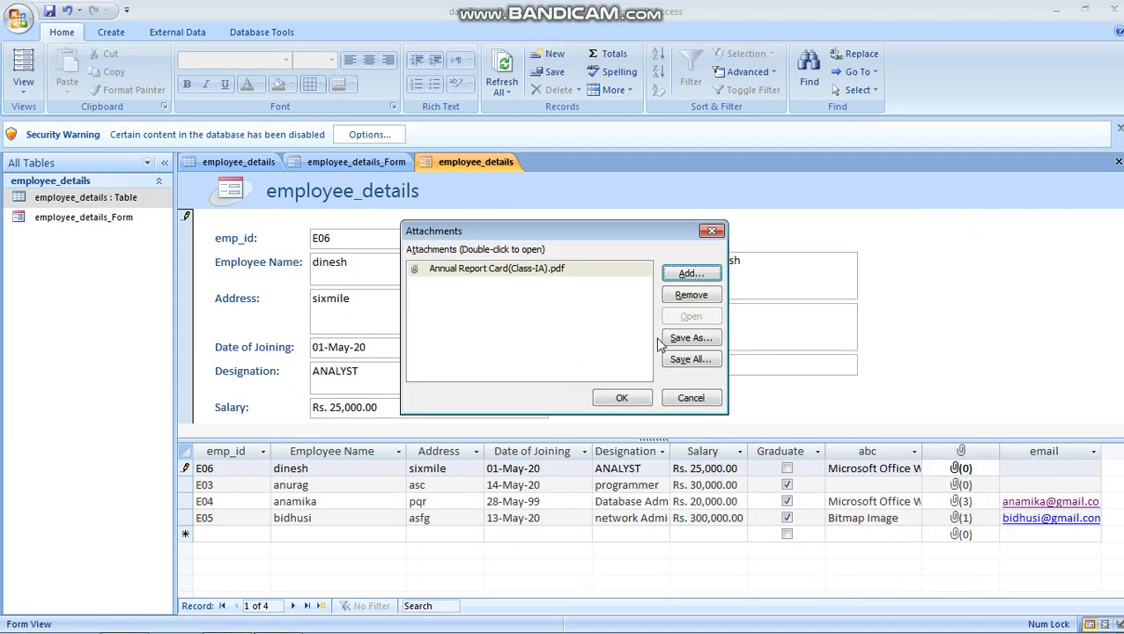
click(622, 398)
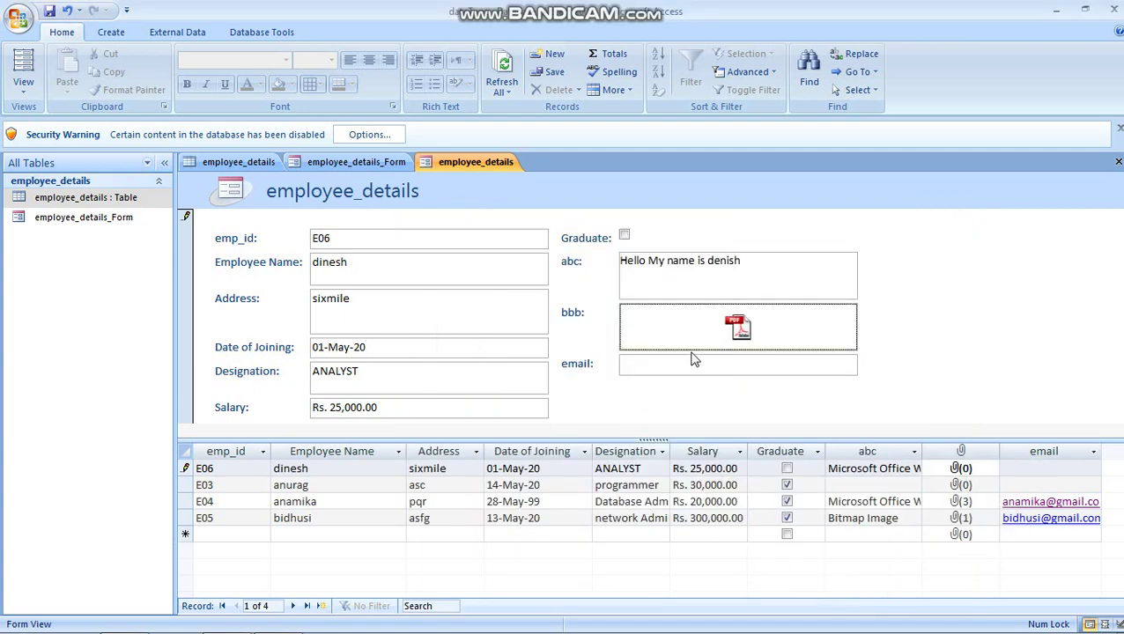
click(745, 338)
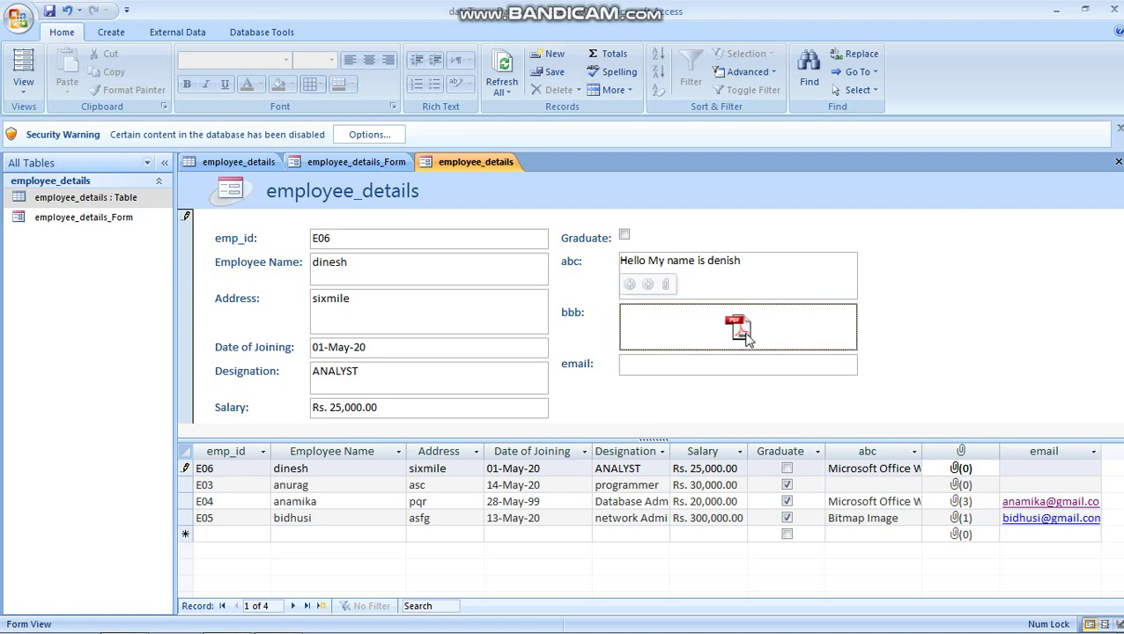
Step: Open the attached report-card PDF from the bbb field in Adobe Reader, then close it
right_click(745, 333)
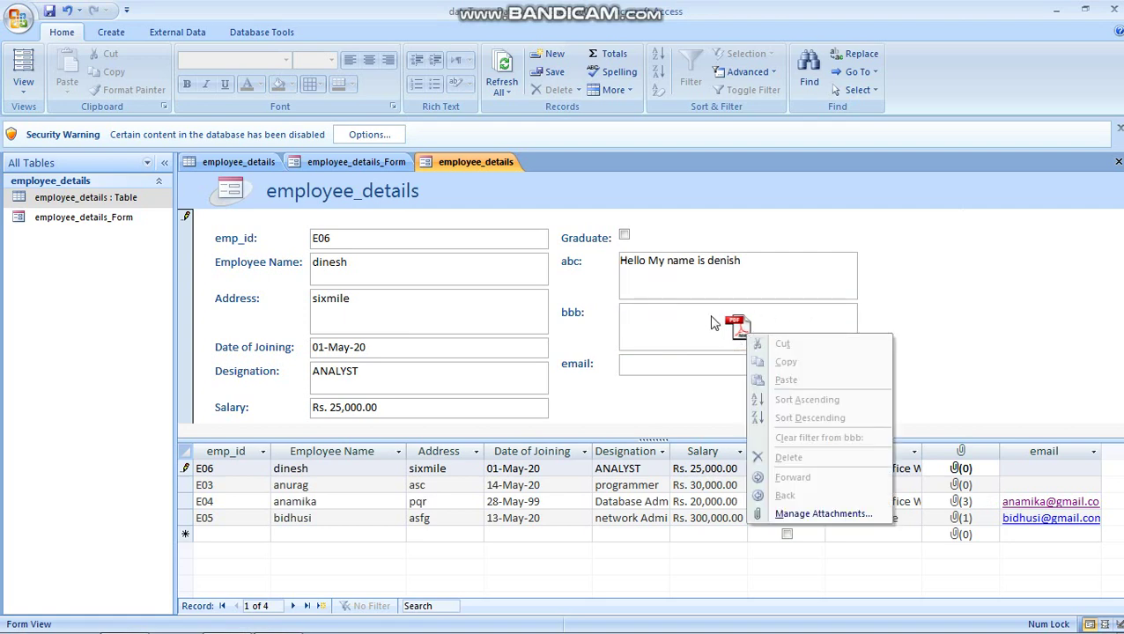
click(742, 326)
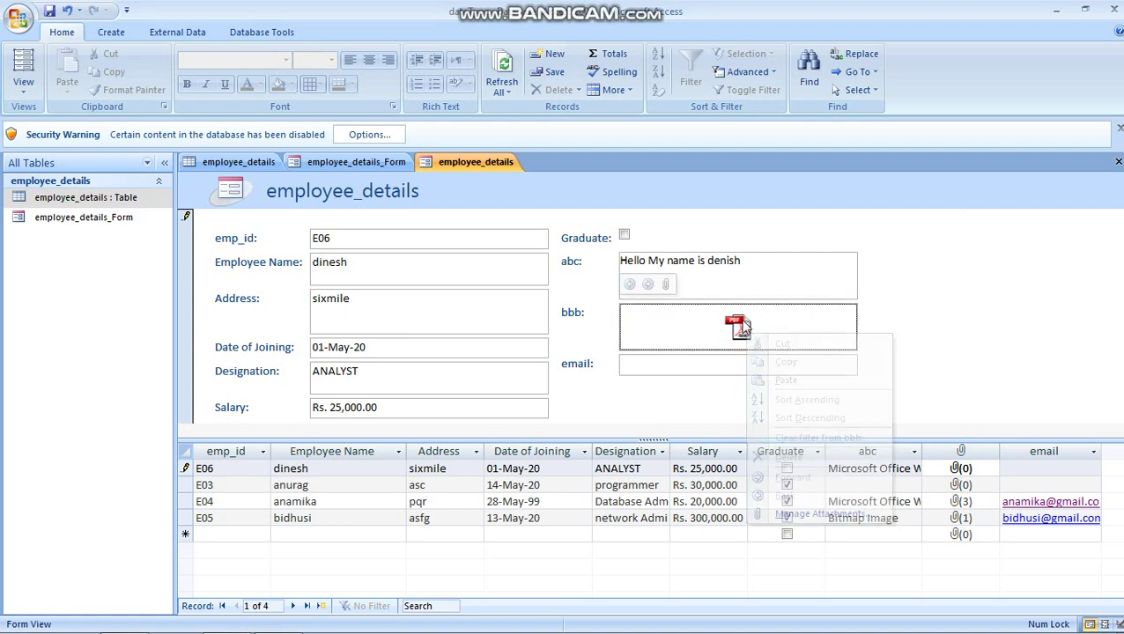
click(665, 285)
click(585, 273)
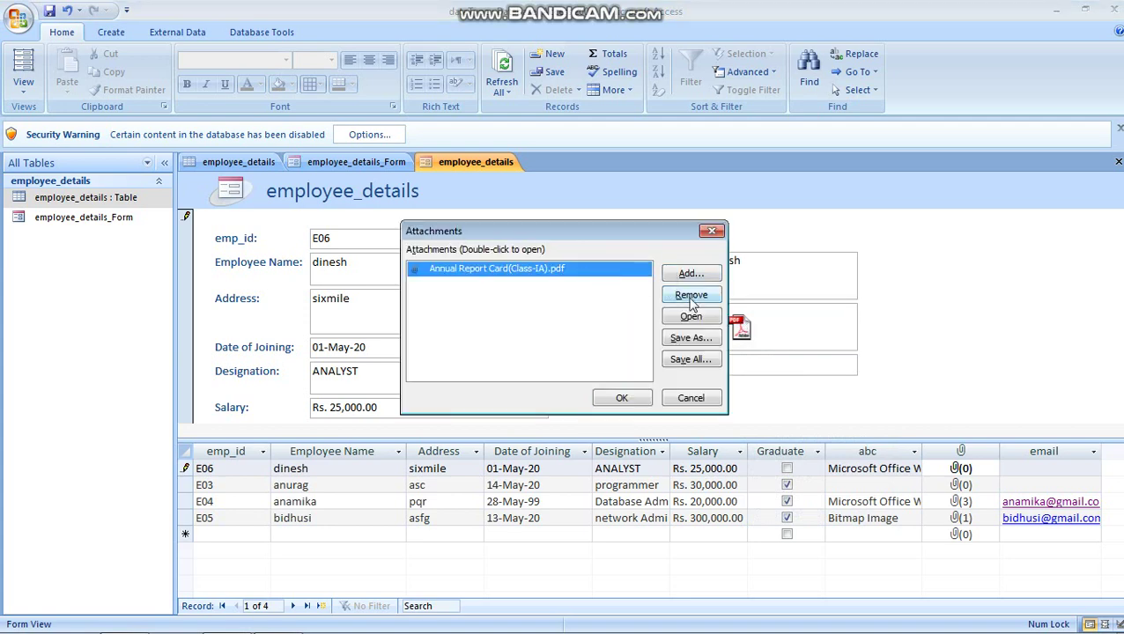
click(692, 317)
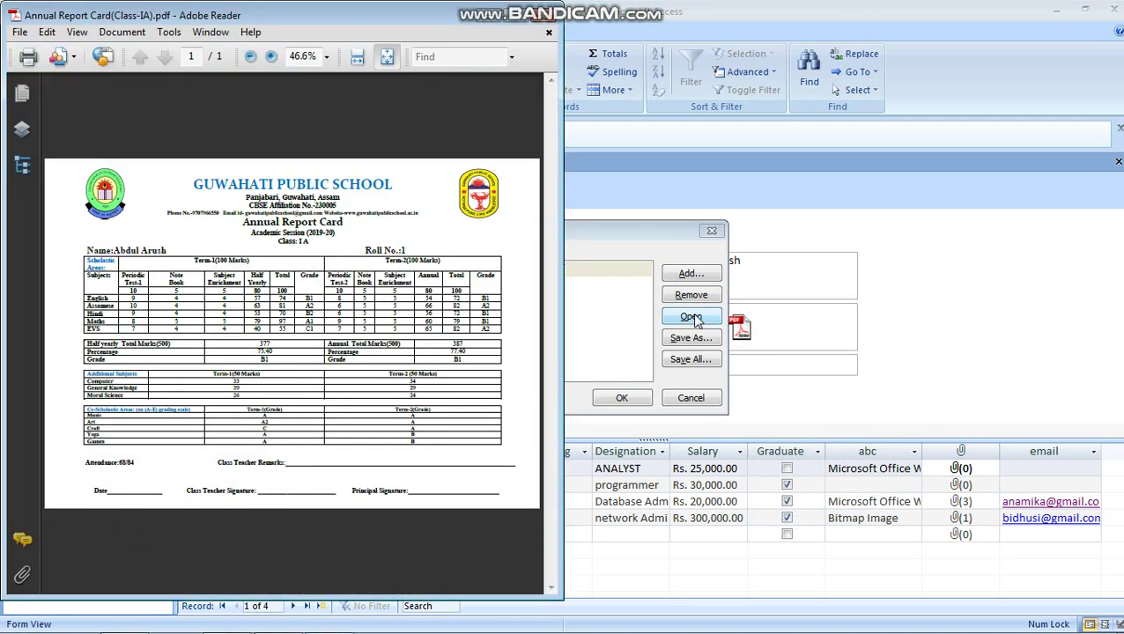
key(alt+F4)
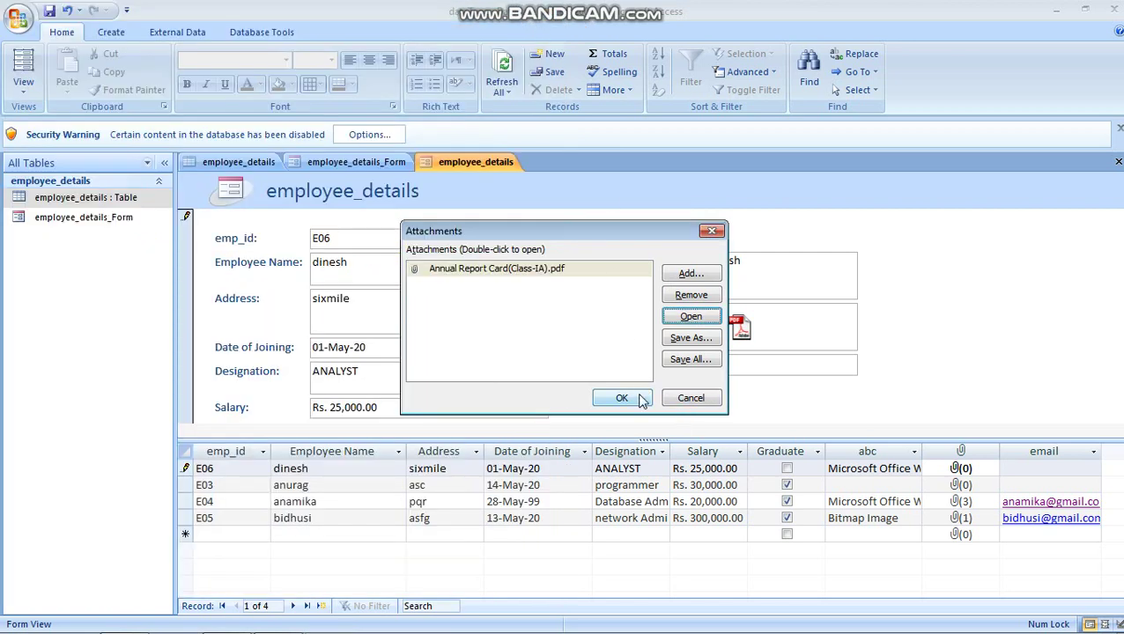
click(640, 397)
click(721, 270)
right_click(721, 270)
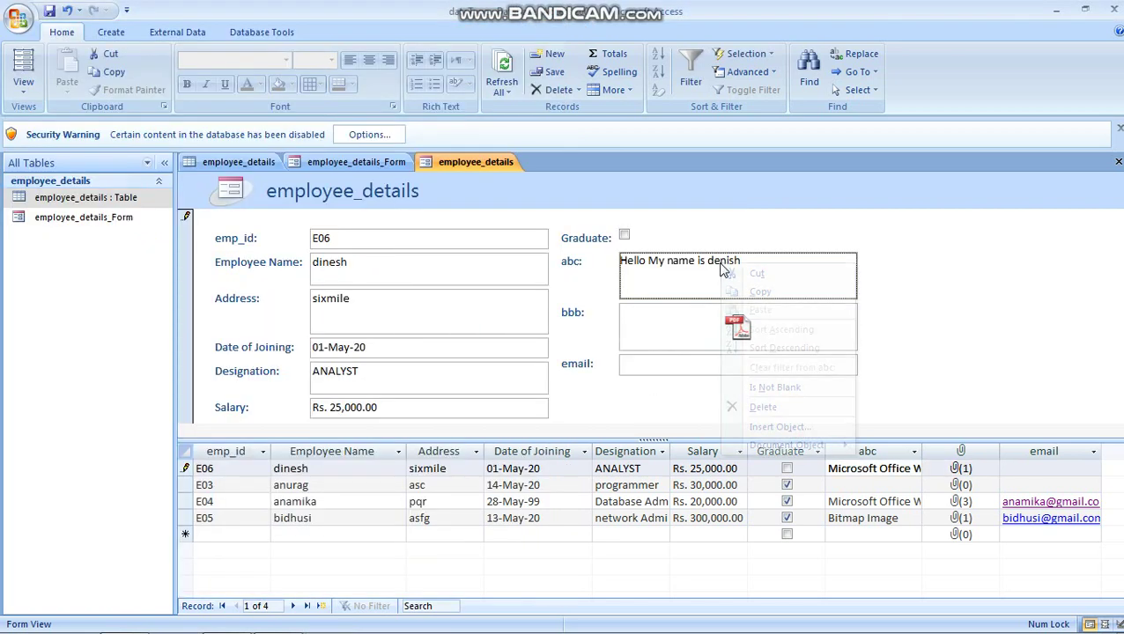
key(Escape)
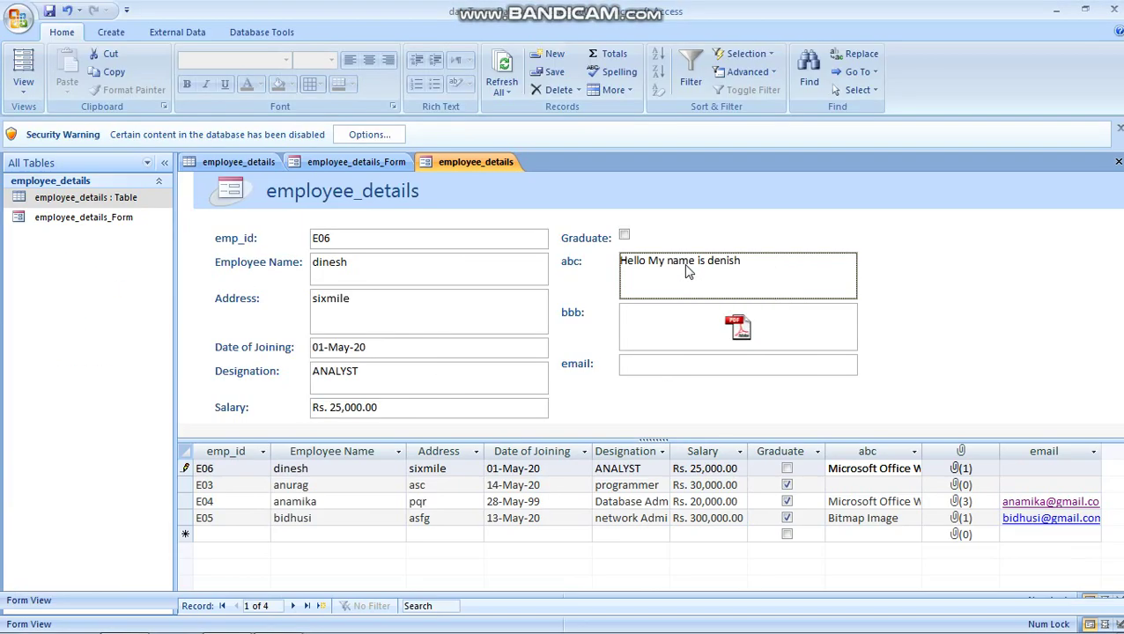
right_click(686, 268)
key(Escape)
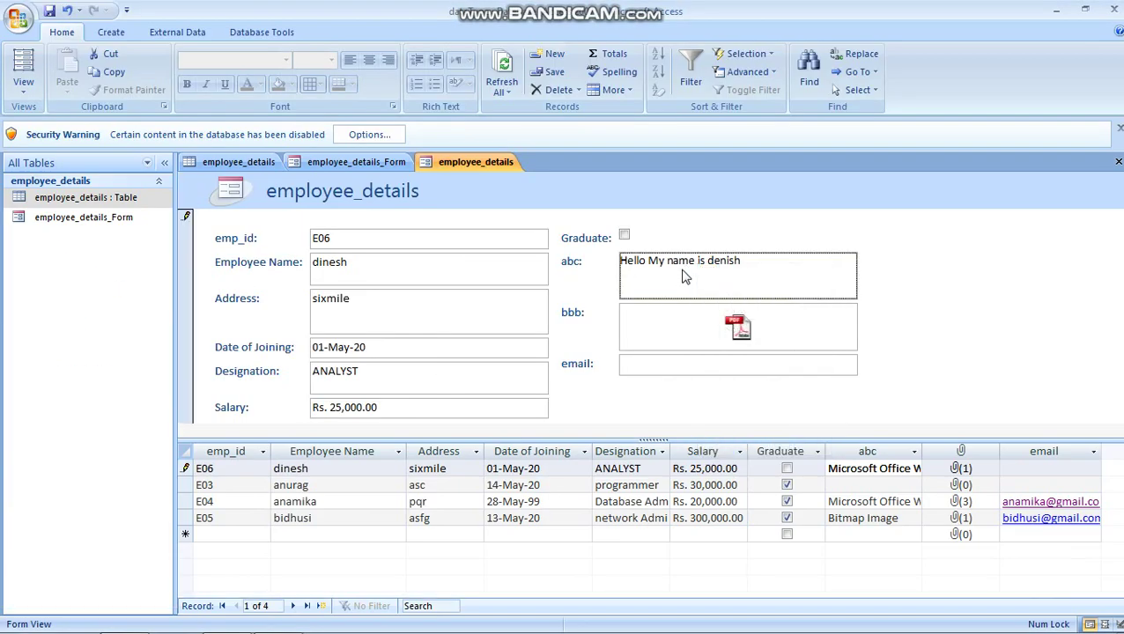
right_click(684, 275)
mouse_move(753, 451)
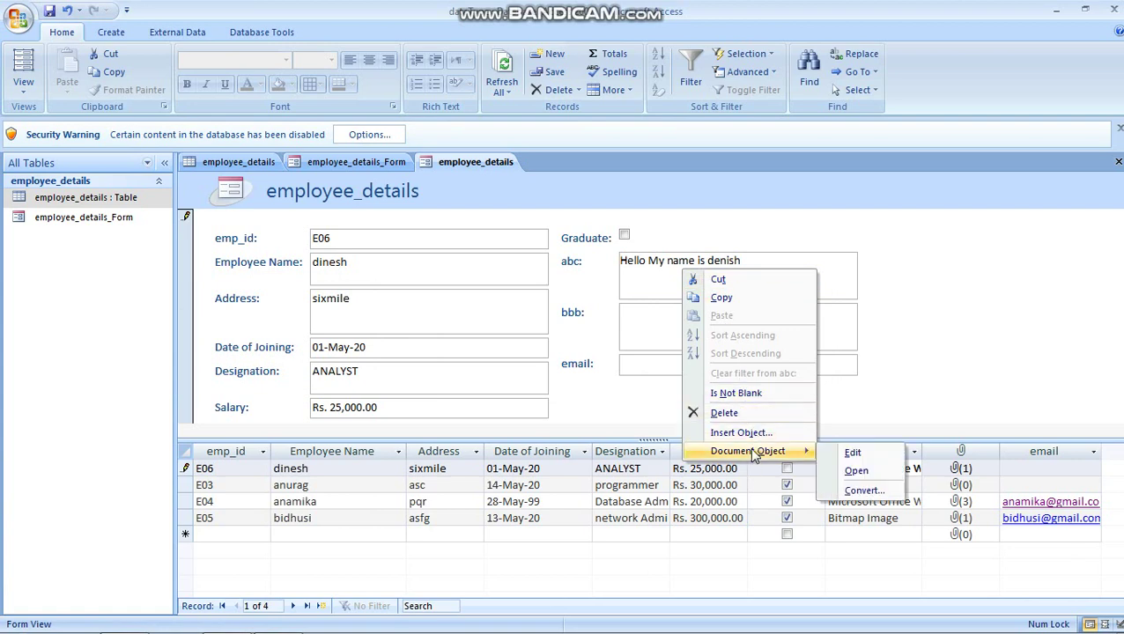
click(856, 470)
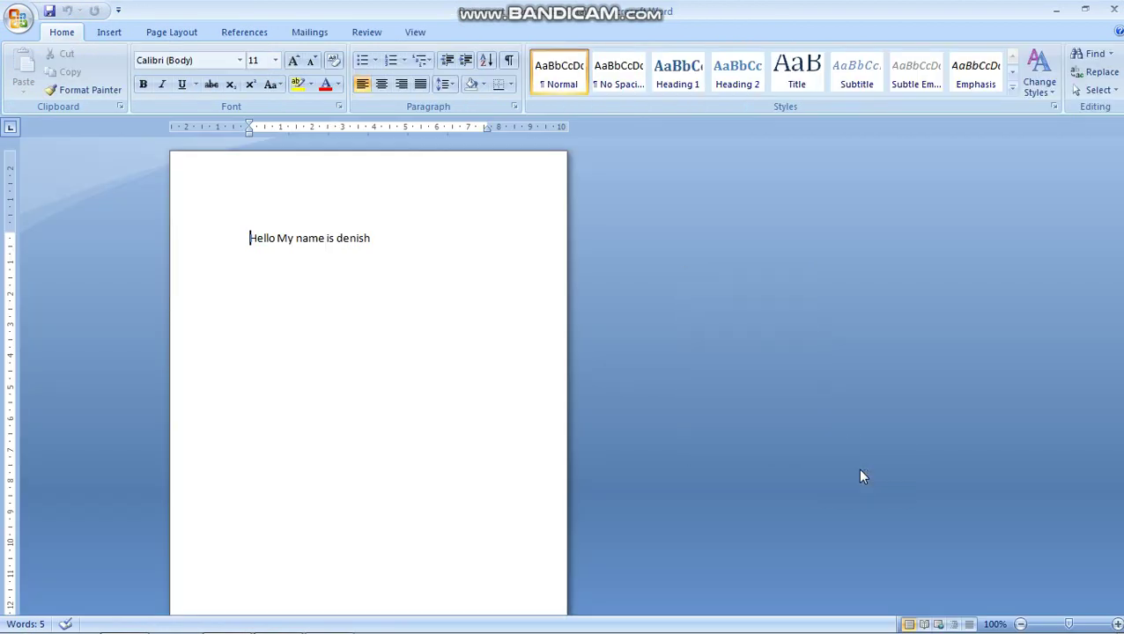
click(1113, 9)
click(648, 365)
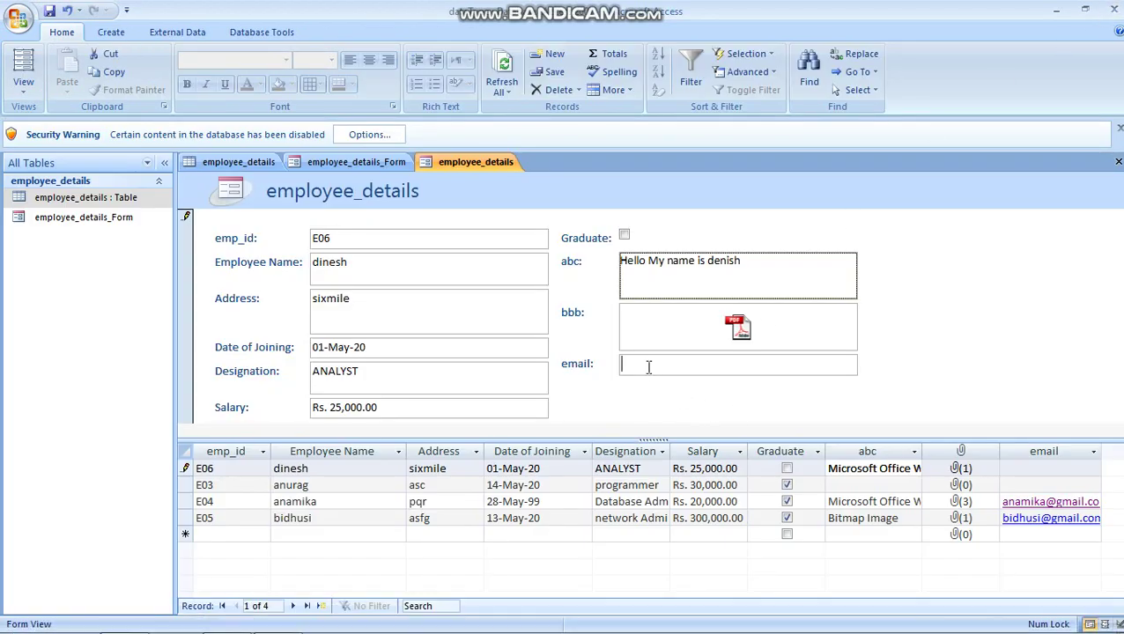
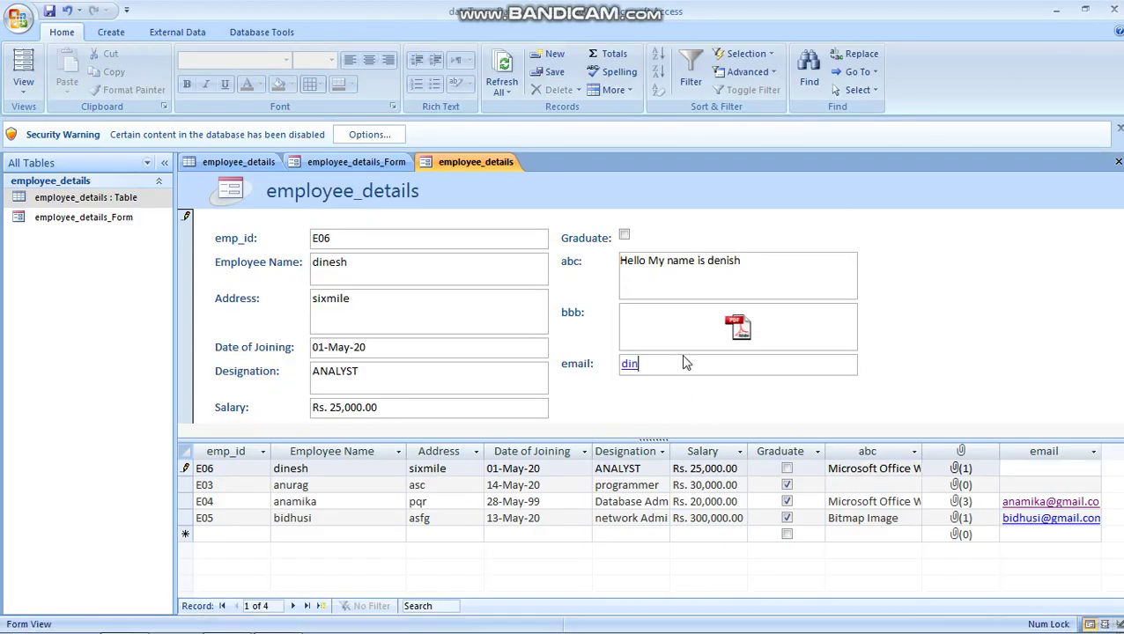
Step: Save the split form as employee_details, glance at employee_details_Form, then return
click(49, 11)
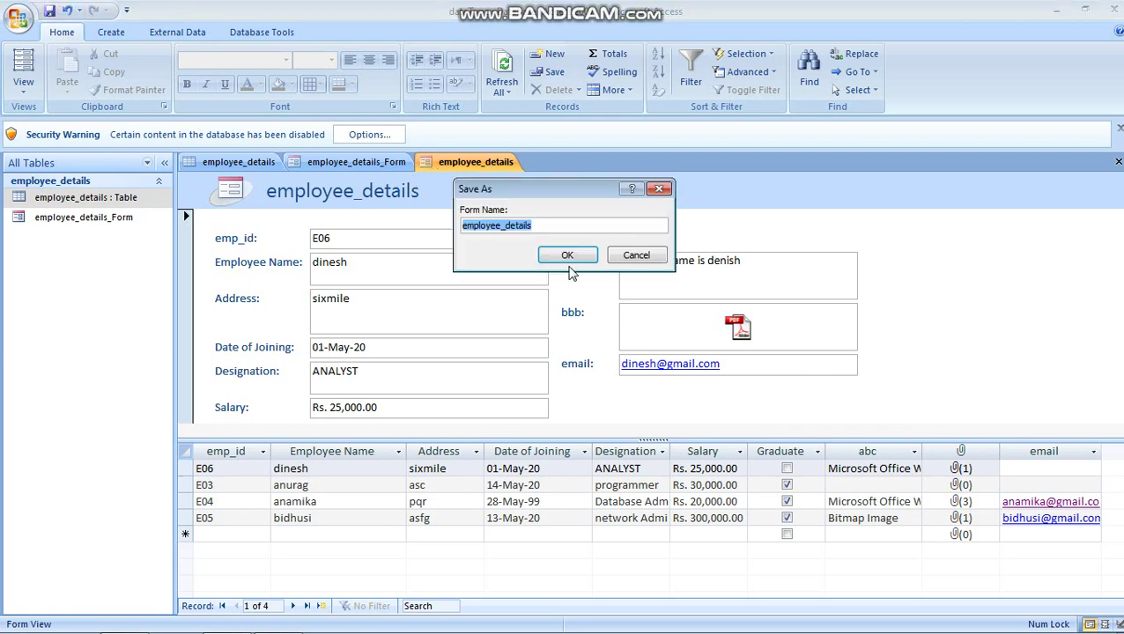
click(567, 256)
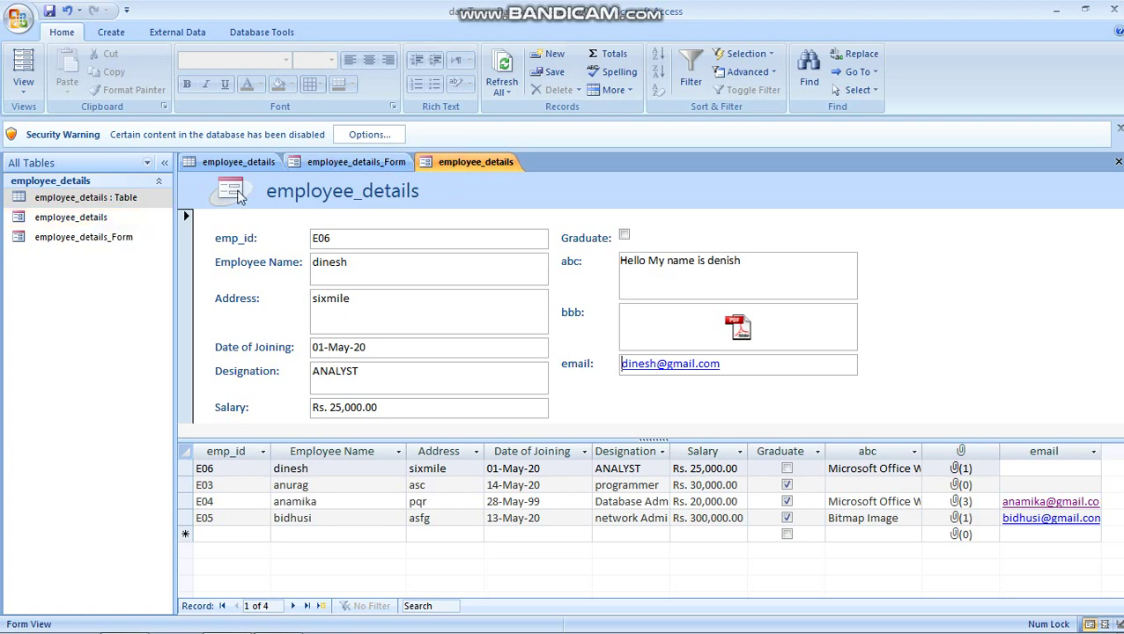
click(343, 166)
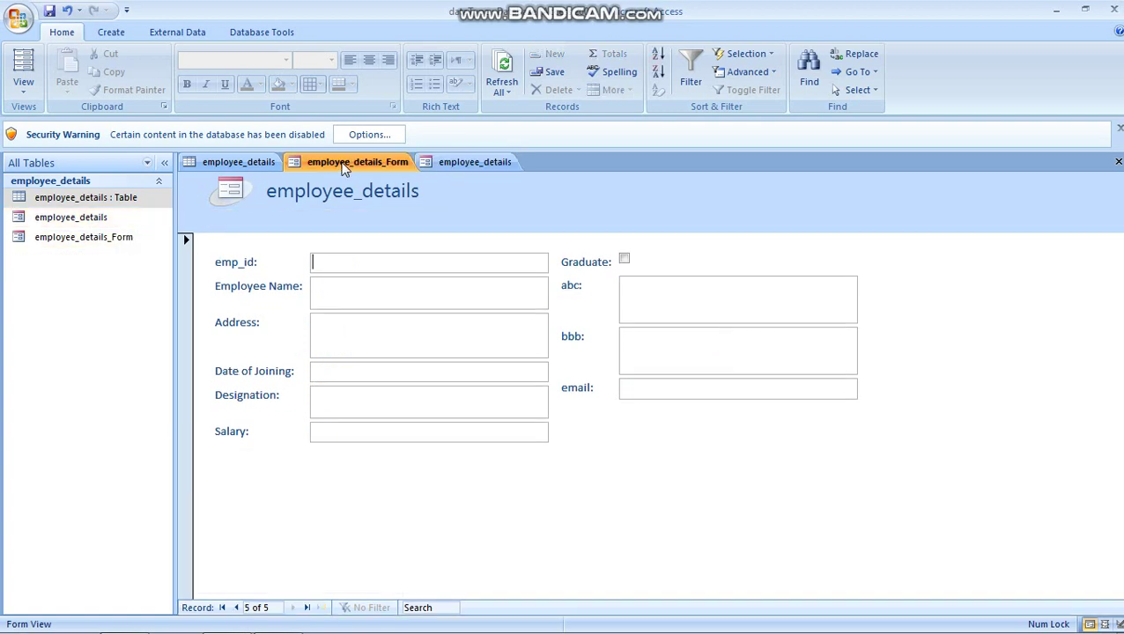
click(486, 165)
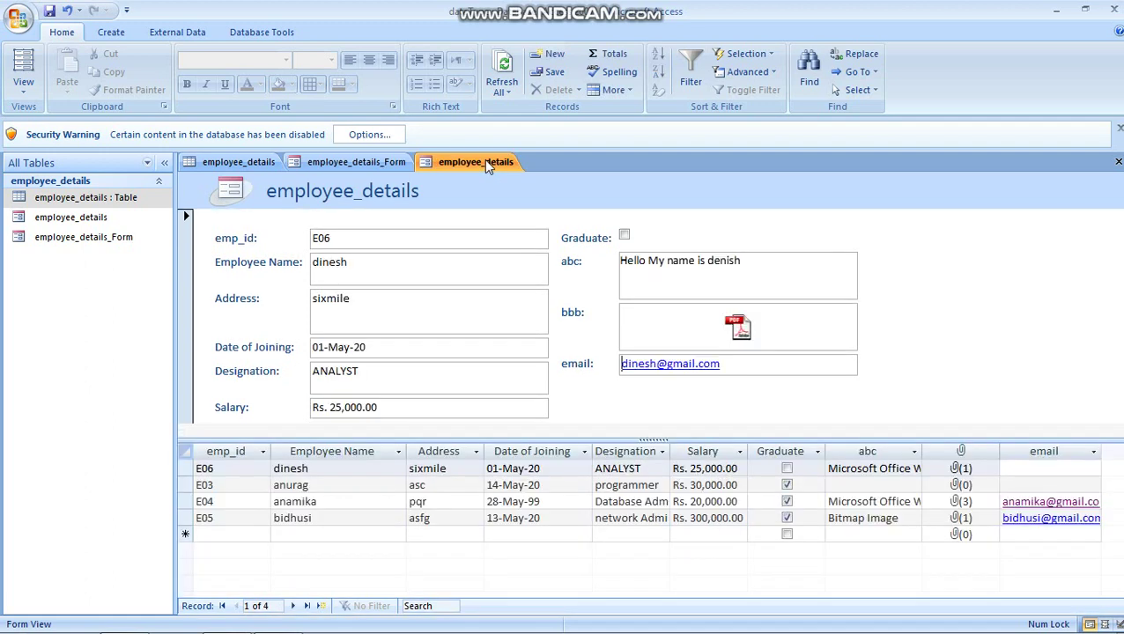
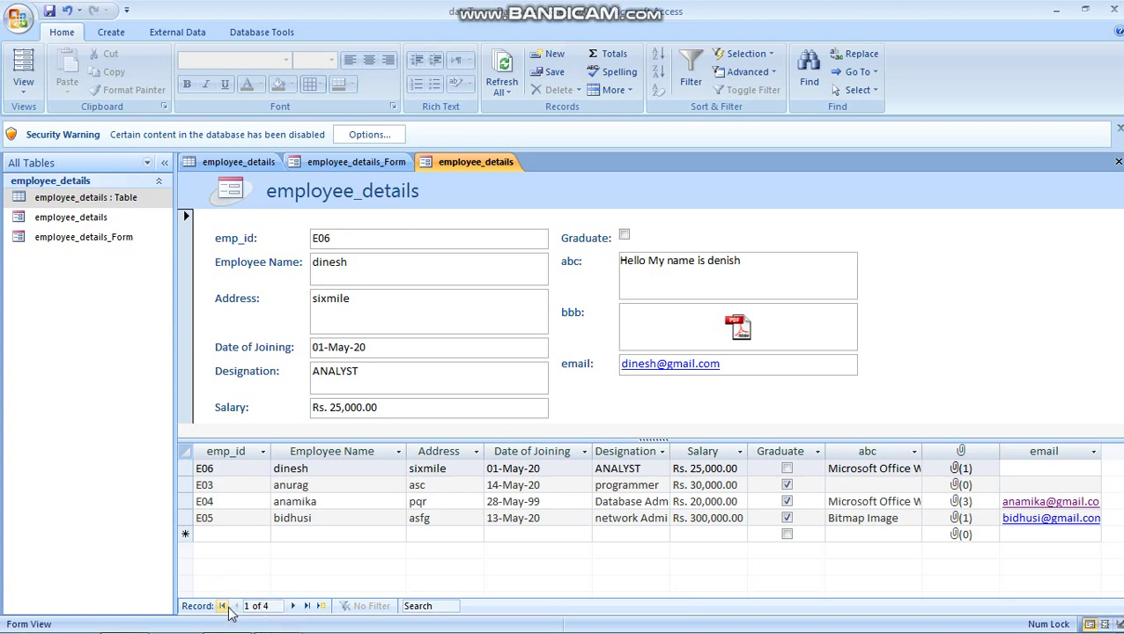
Step: Browse forward and back through the employee records, switching between the two employee_details forms
click(293, 606)
click(293, 606)
click(293, 606)
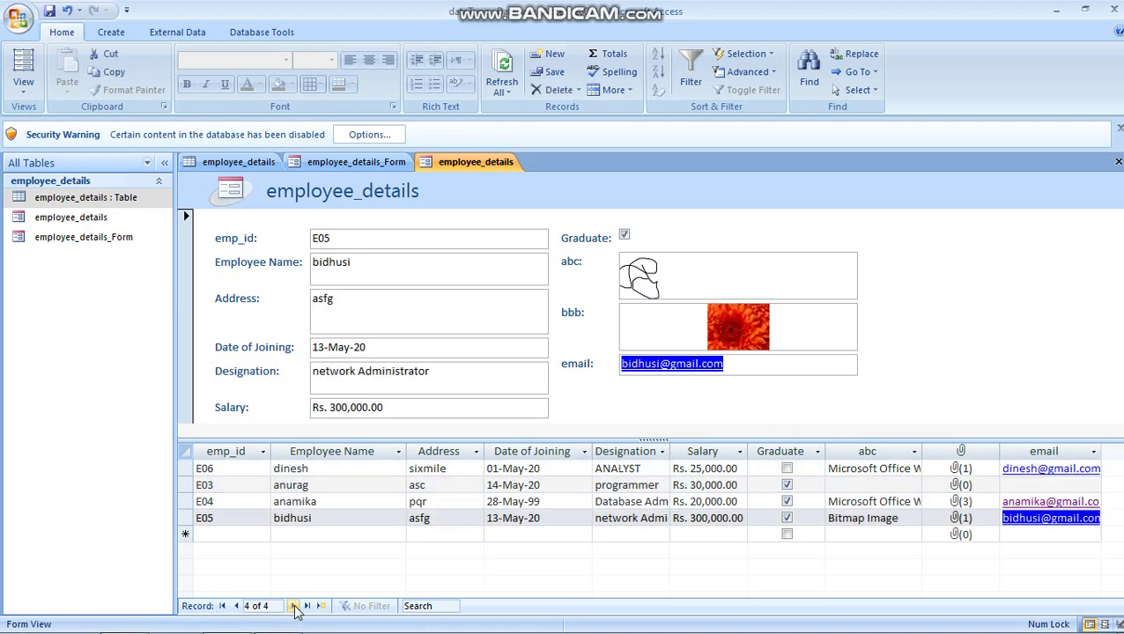
click(294, 606)
click(236, 606)
click(293, 606)
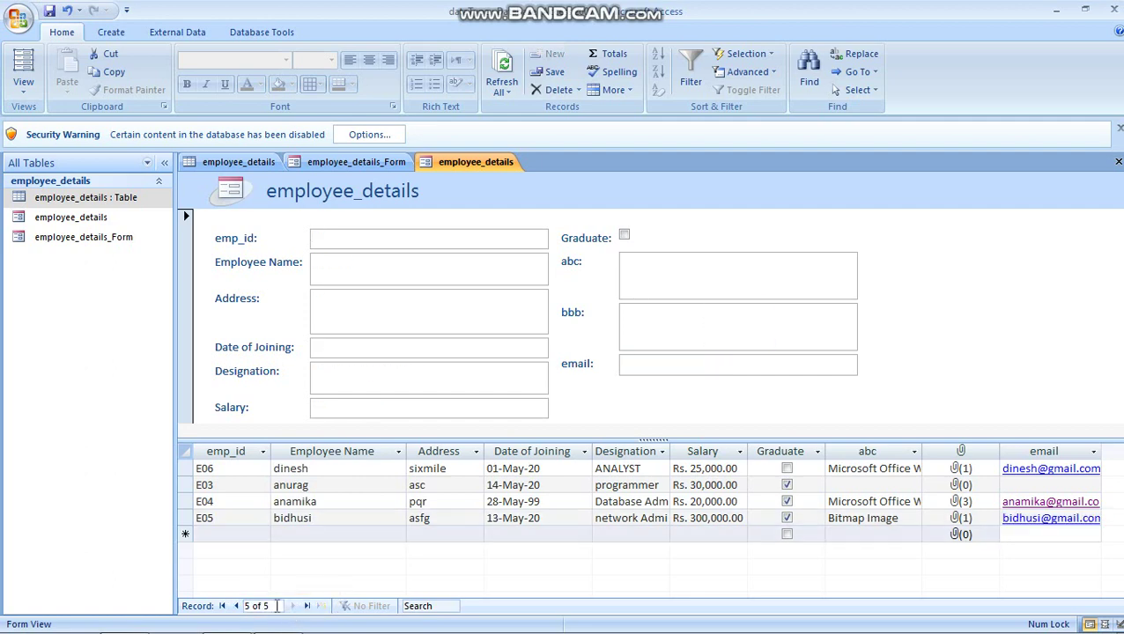
click(236, 606)
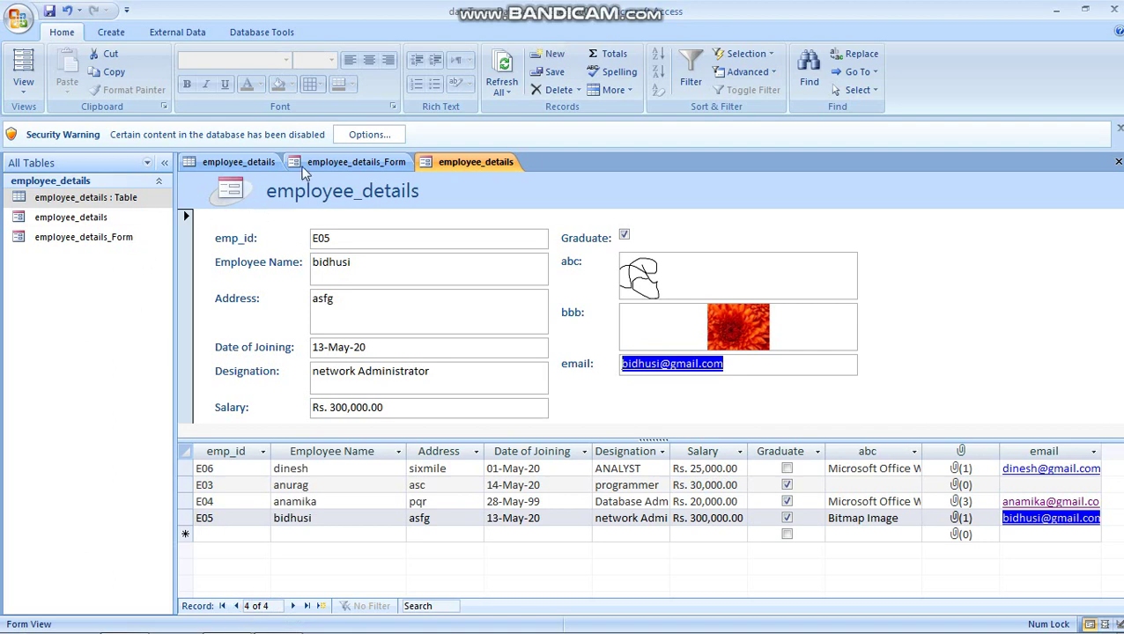
click(352, 162)
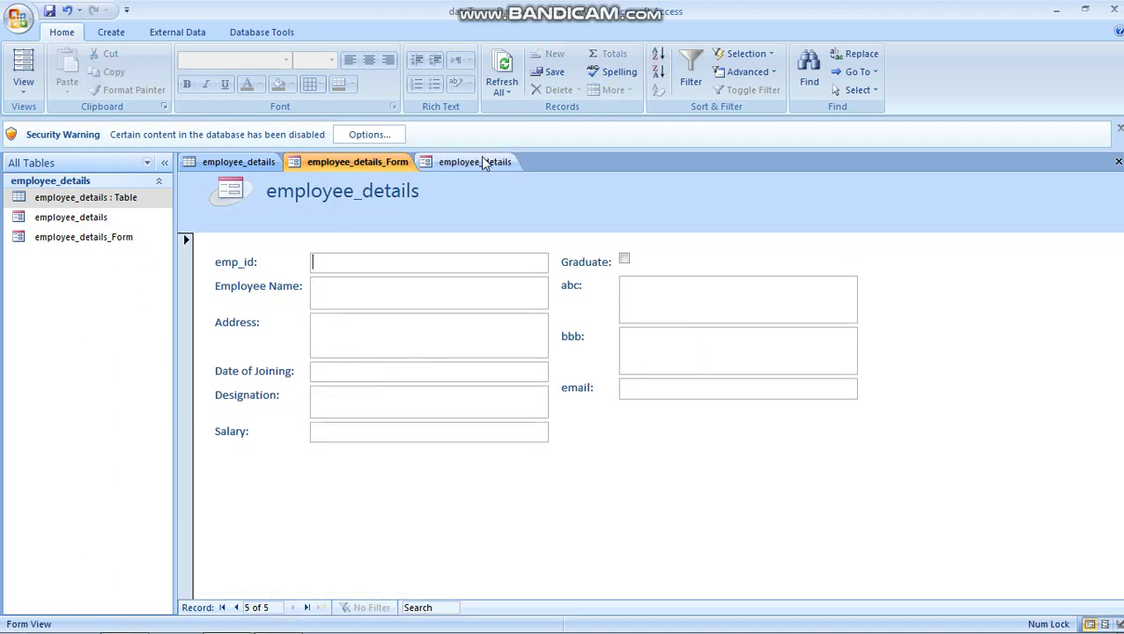
click(480, 163)
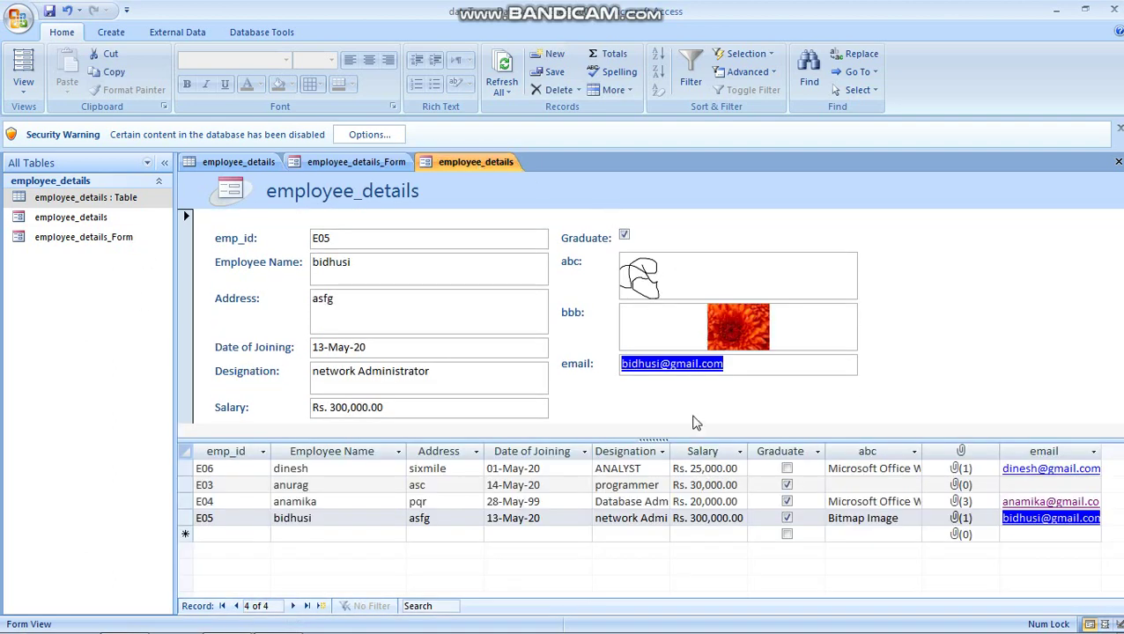
Step: Dismiss the Outlook wizard opened by E05's email link, then start a new blank record
click(730, 371)
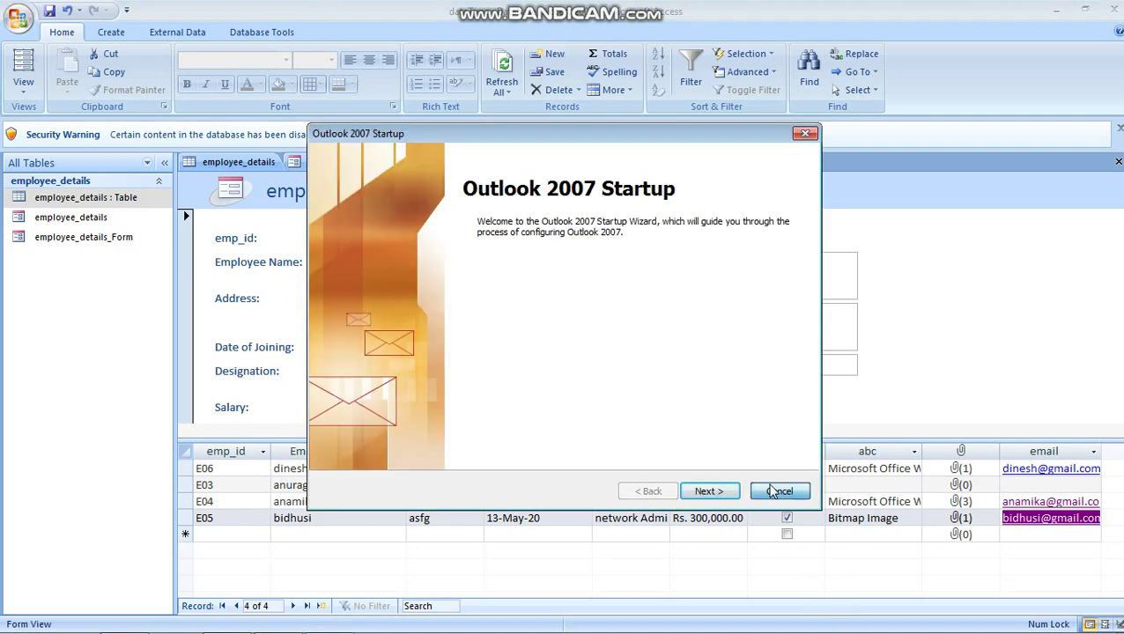
click(768, 487)
click(664, 380)
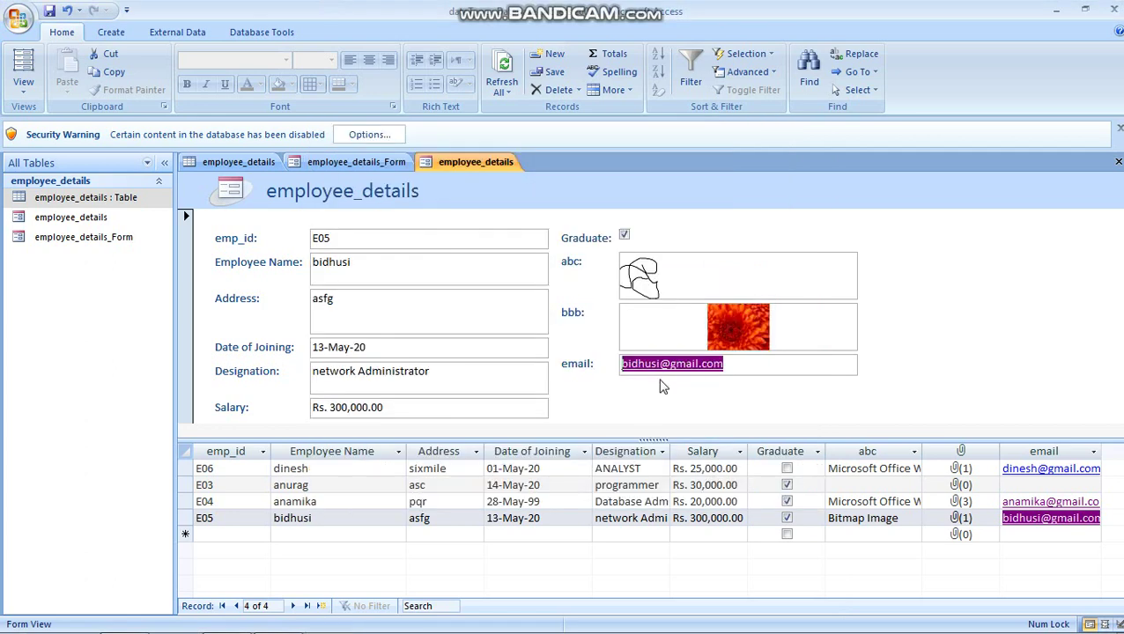
click(73, 245)
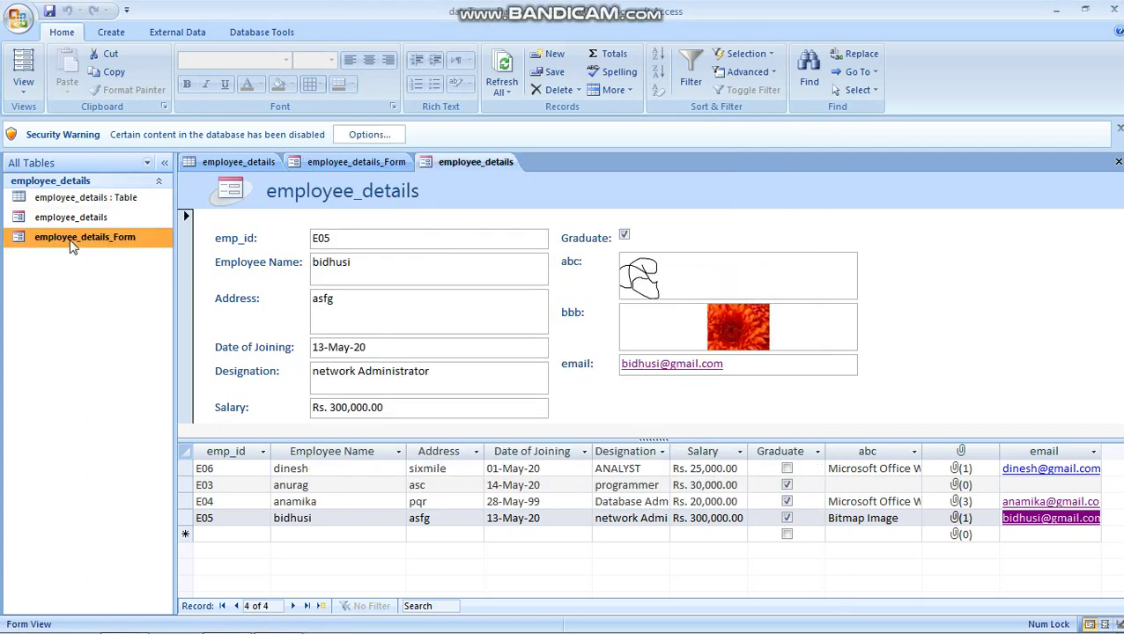
click(291, 469)
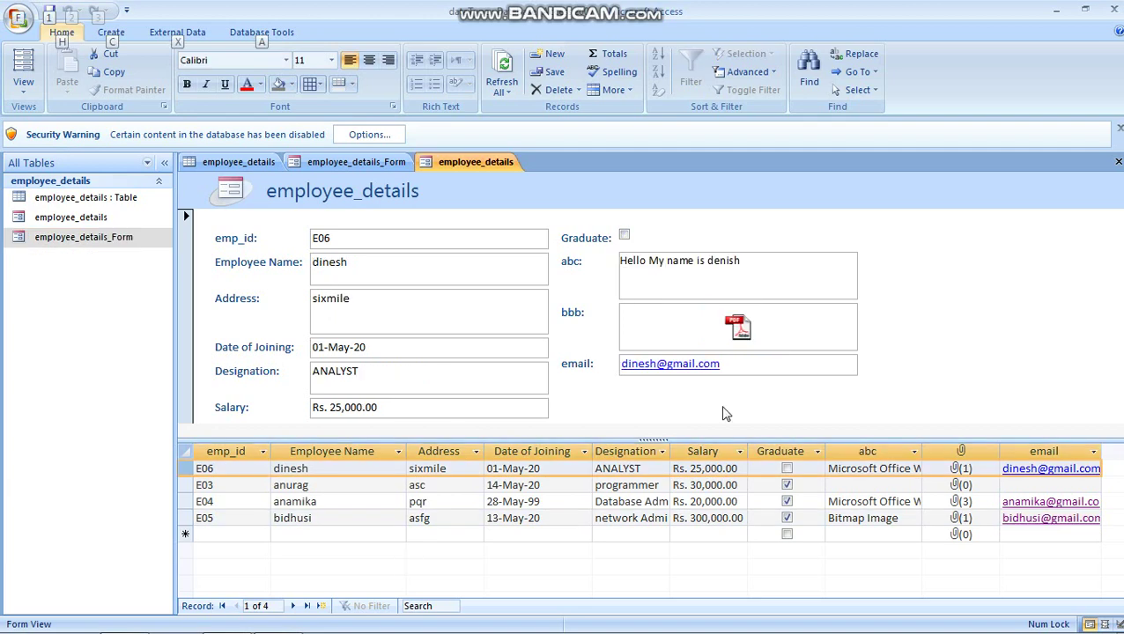
key(alt)
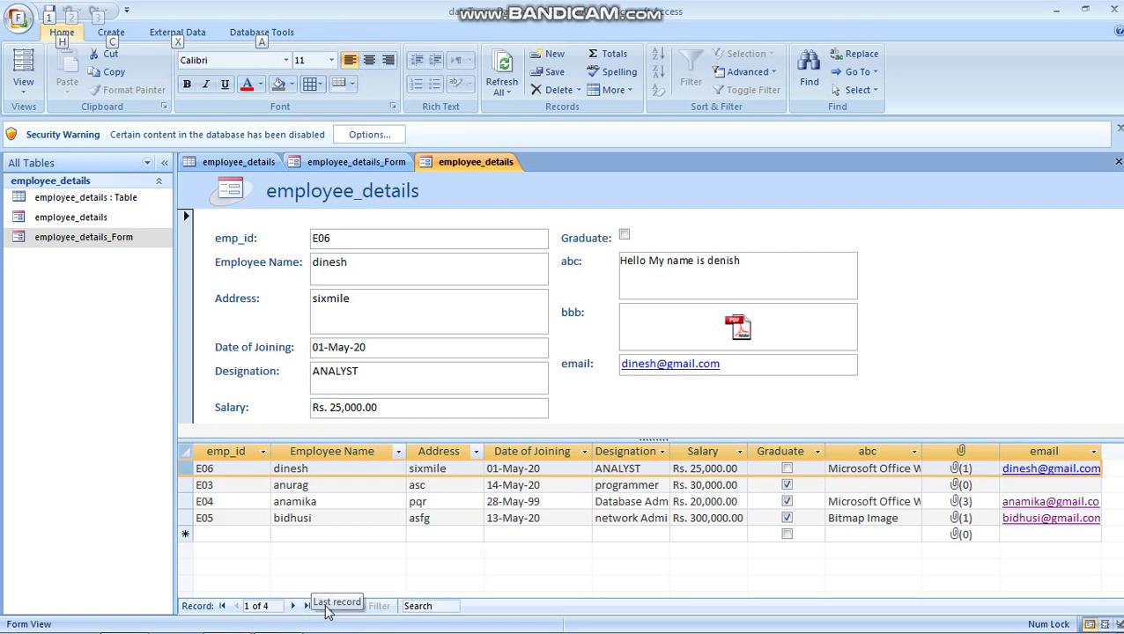
click(321, 606)
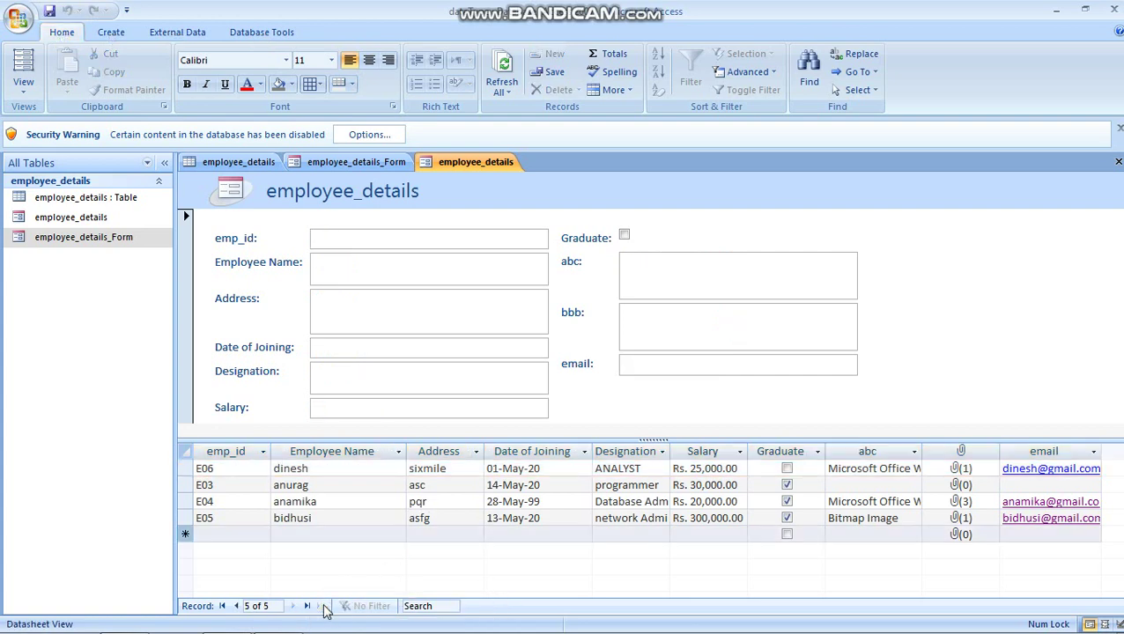
Step: Enter the new record's emp_id, employee name and address, correcting the address text
click(347, 236)
text(e)
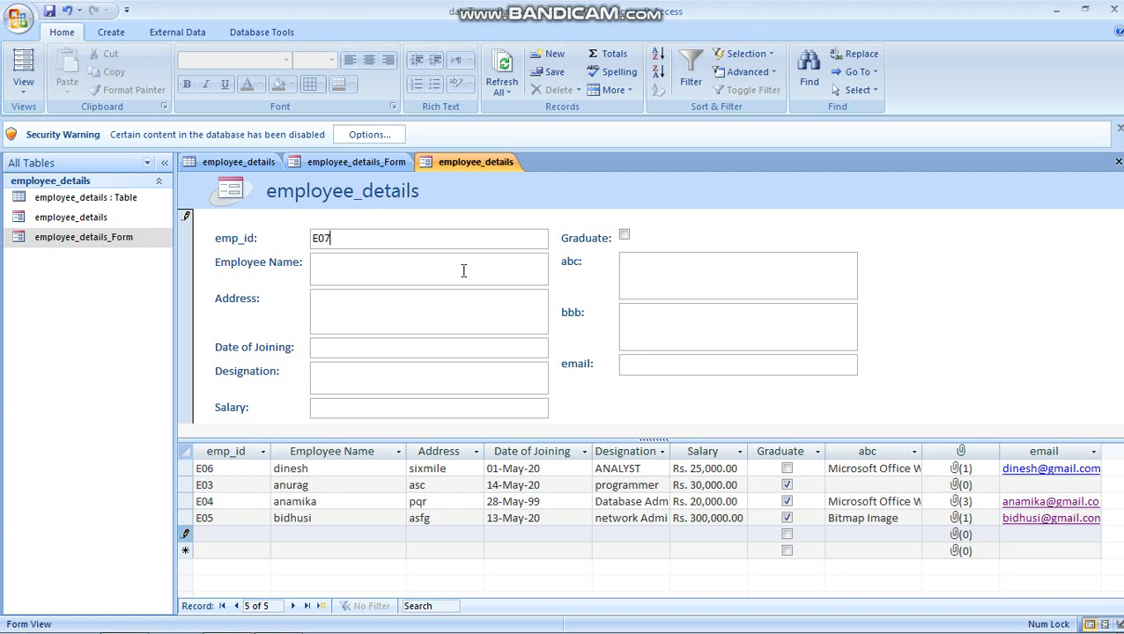
click(374, 271)
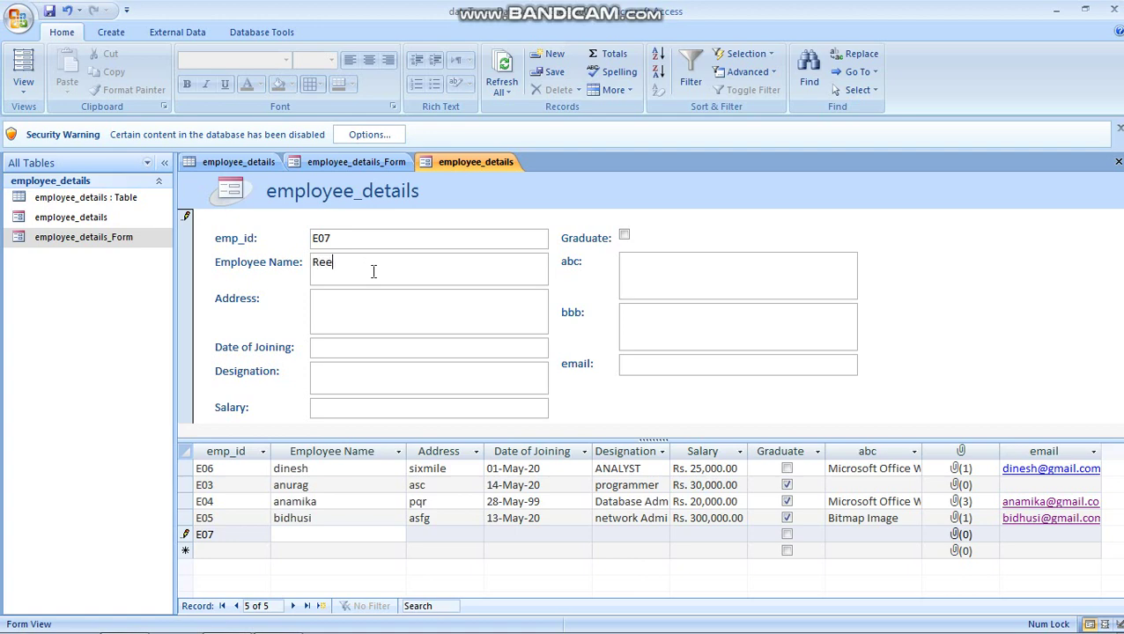
click(358, 320)
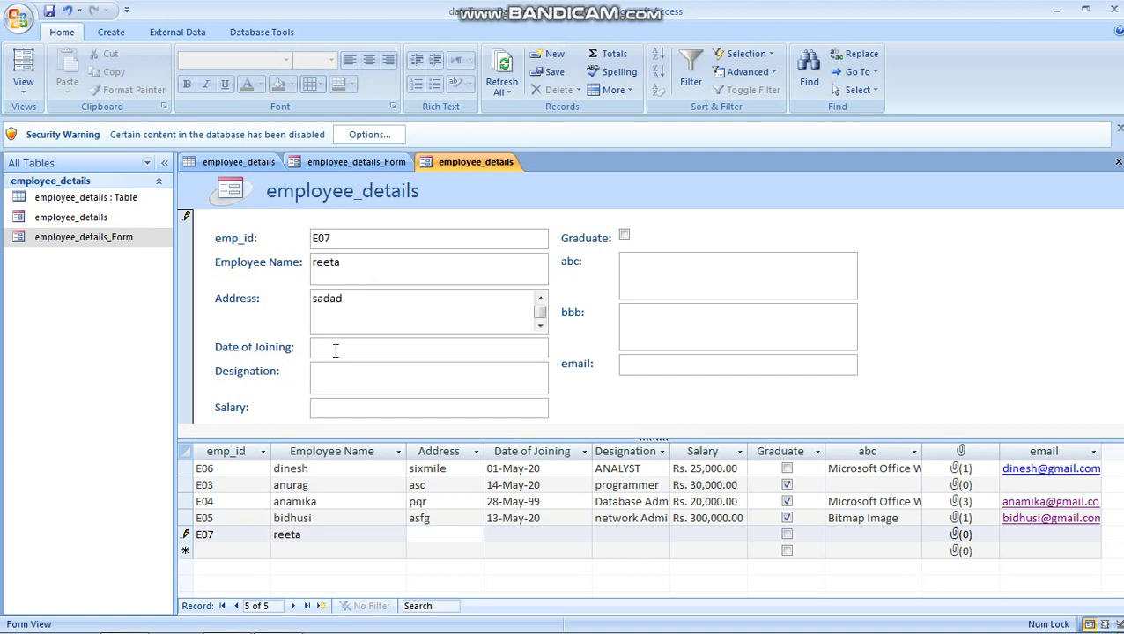
click(336, 351)
click(373, 299)
key(BackSpace)
key(BackSpace)
key(BackSpace)
key(BackSpace)
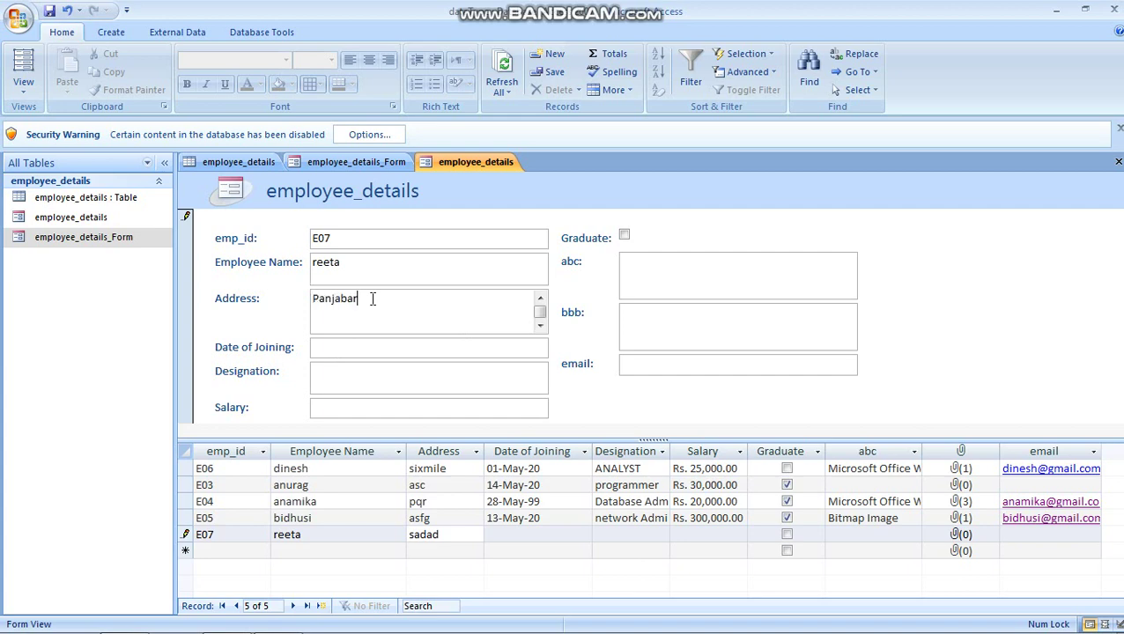
click(520, 346)
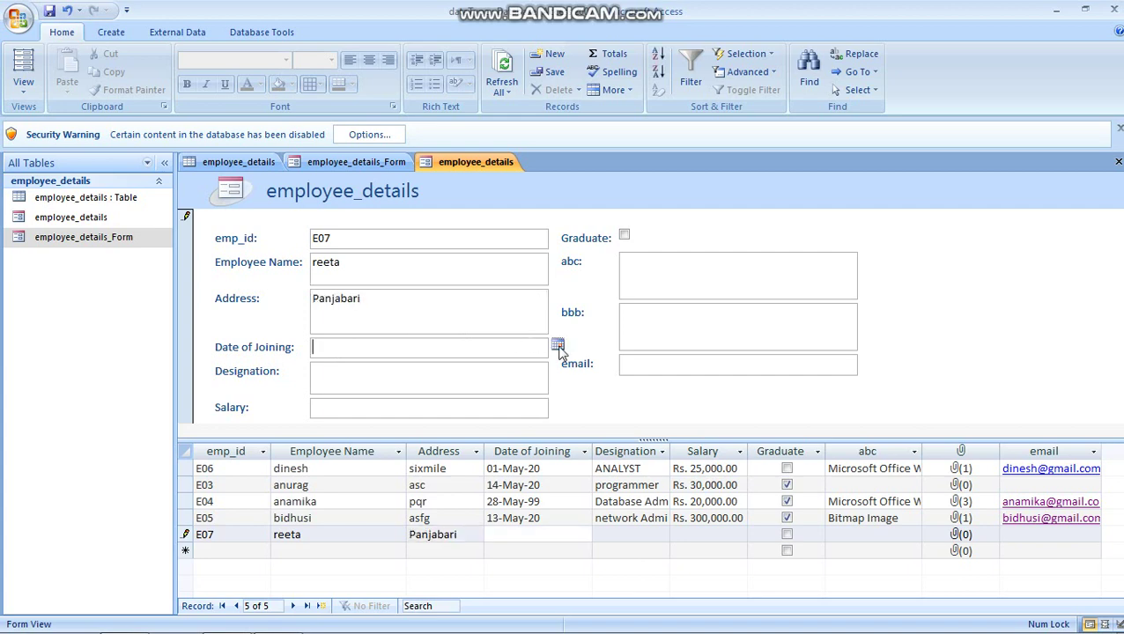
Step: Set joining date 08-May-20, designation Manager, salary 450,000, and tick Graduate
click(558, 344)
click(512, 406)
click(345, 377)
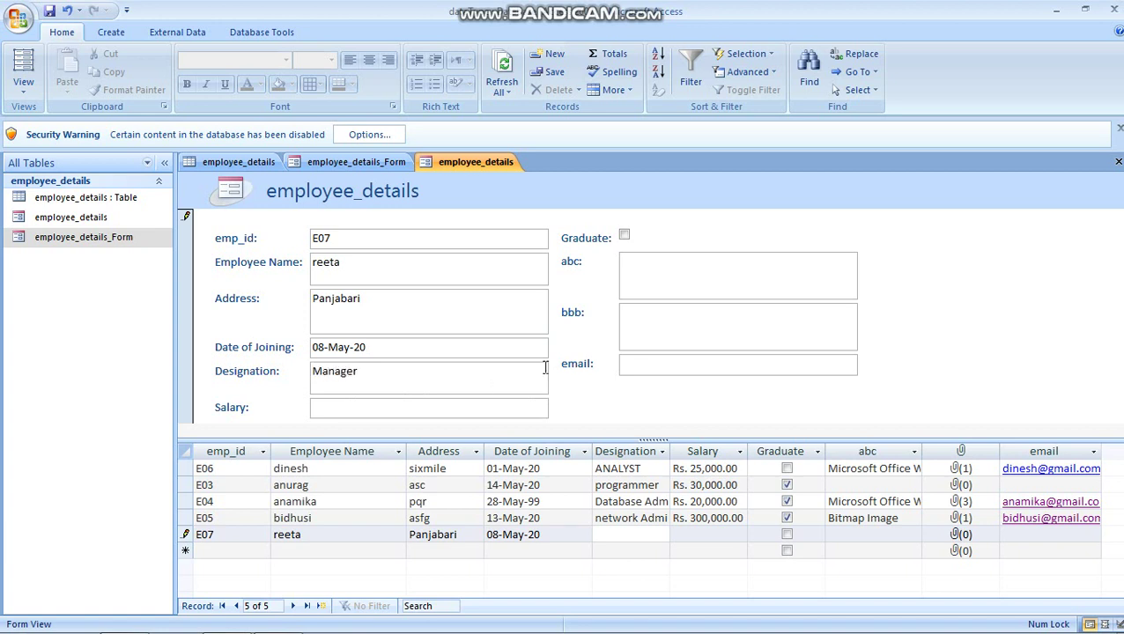
click(445, 406)
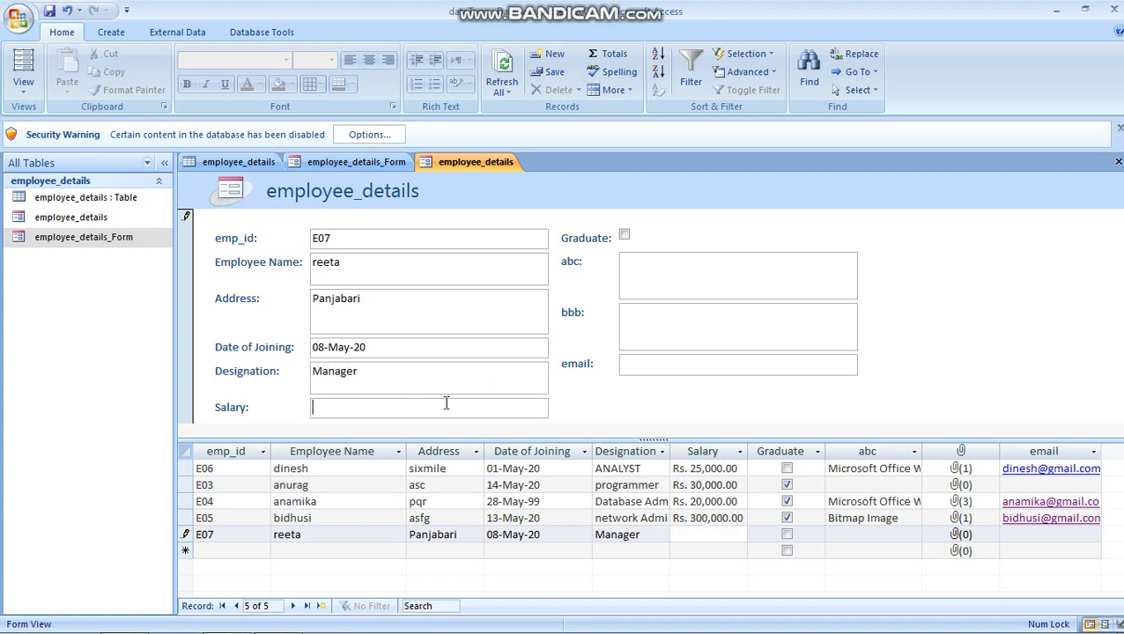
text(450,000)
click(624, 236)
Step: Insert a new Bitmap Image object into the abc field
click(642, 276)
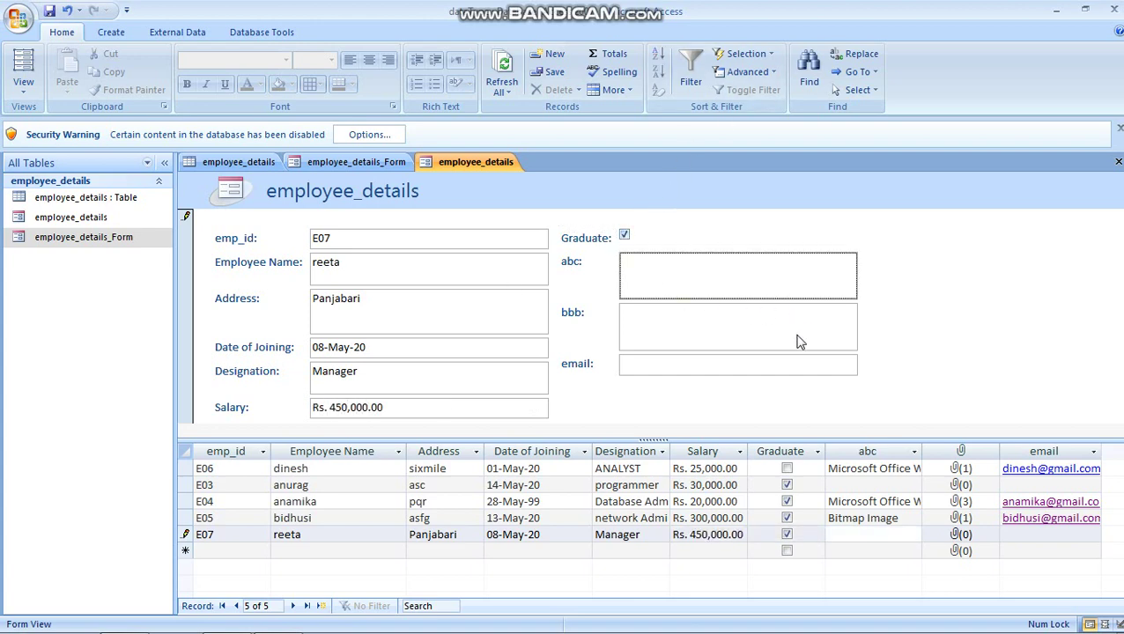
right_click(733, 273)
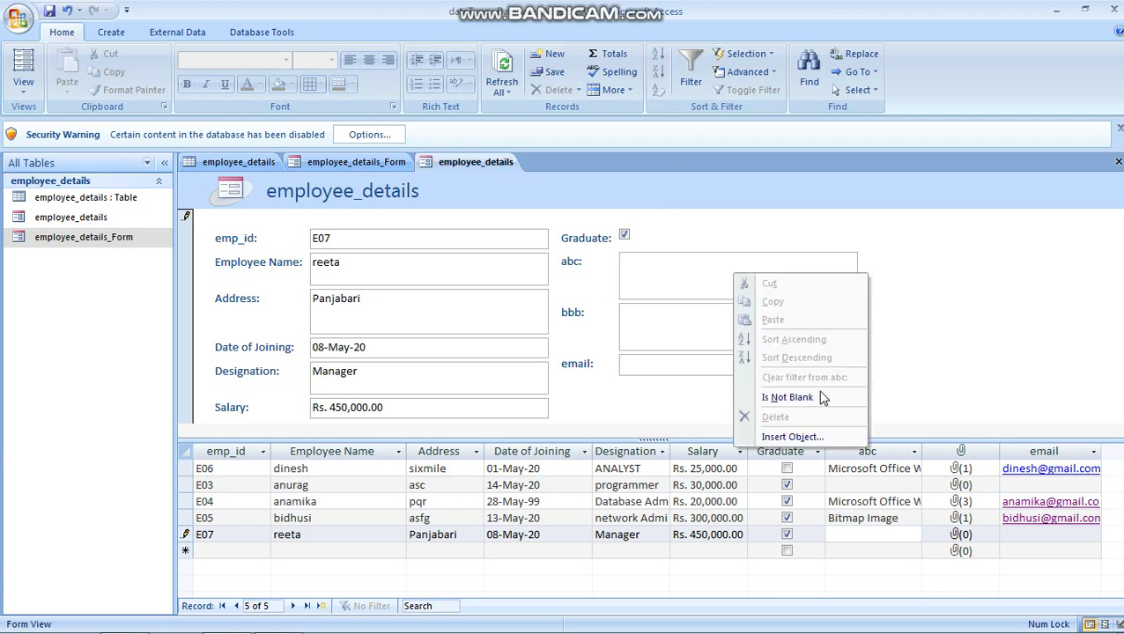
click(791, 435)
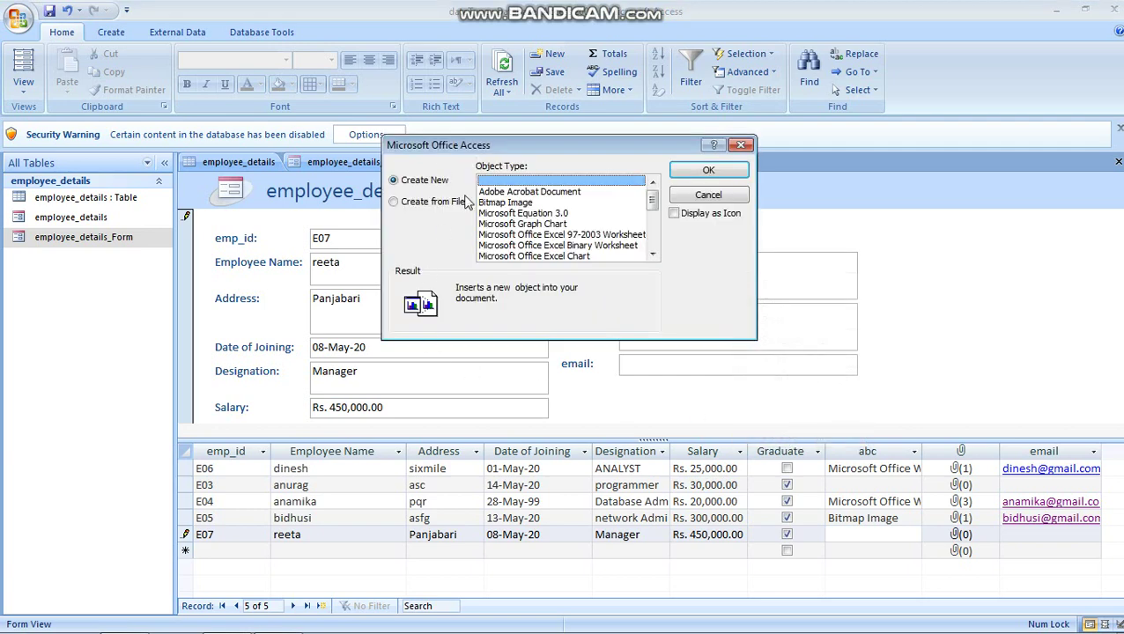
click(499, 202)
click(702, 172)
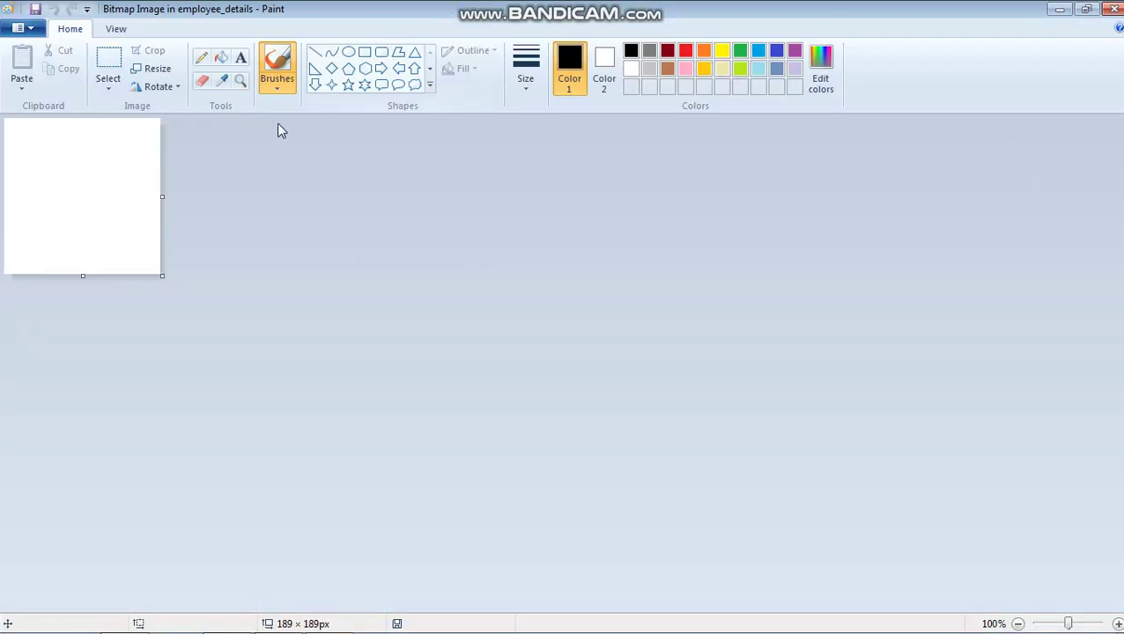
Step: Brush a black freehand scribble onto the bitmap in Paint and close Paint to embed it
click(280, 64)
mouse_move(21, 154)
mouse_down()
mouse_move(66, 164)
mouse_move(118, 138)
mouse_move(75, 180)
mouse_move(72, 227)
mouse_move(52, 220)
mouse_move(128, 226)
mouse_move(166, 242)
mouse_move(137, 219)
mouse_up()
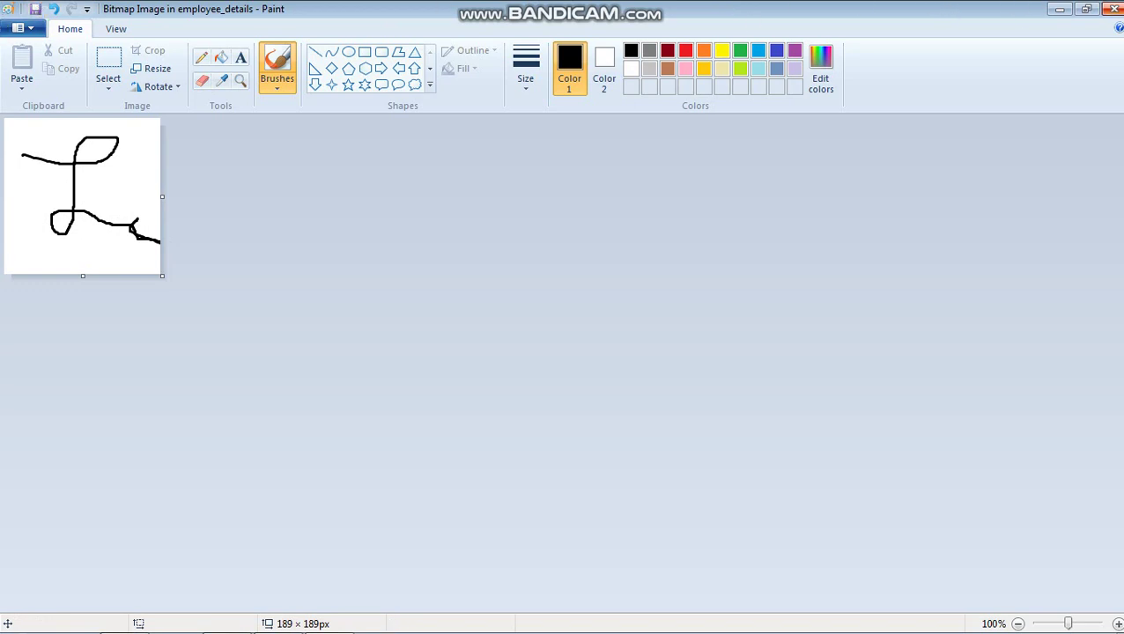
click(1112, 9)
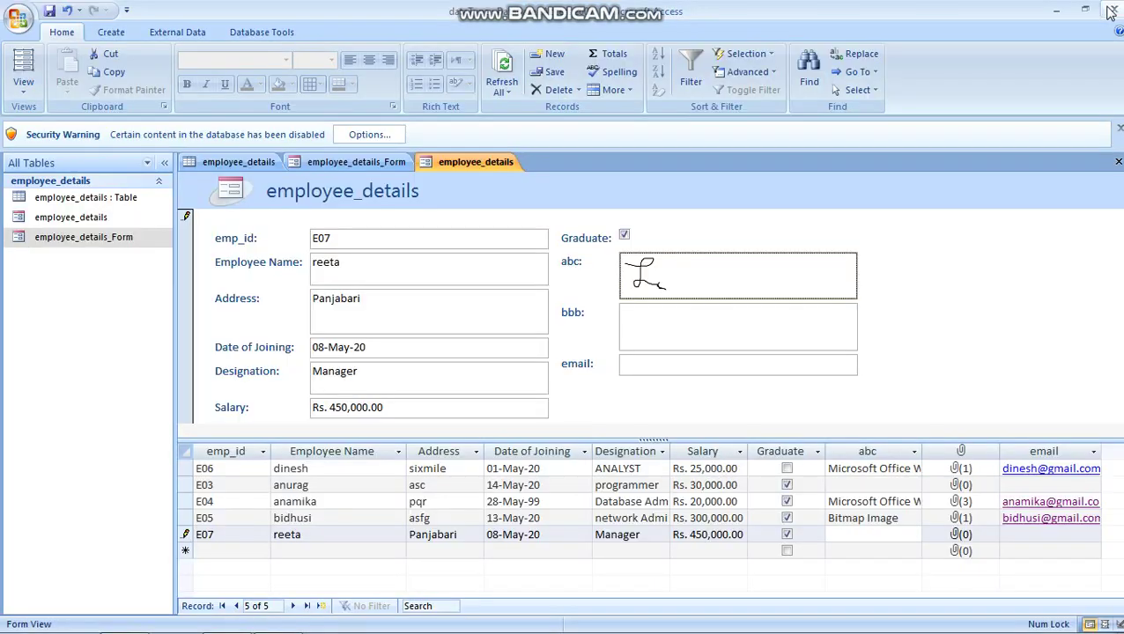
Step: Add Hydrangeas.jpg as the bbb field's attachment through the Attachments dialog
click(654, 337)
click(666, 284)
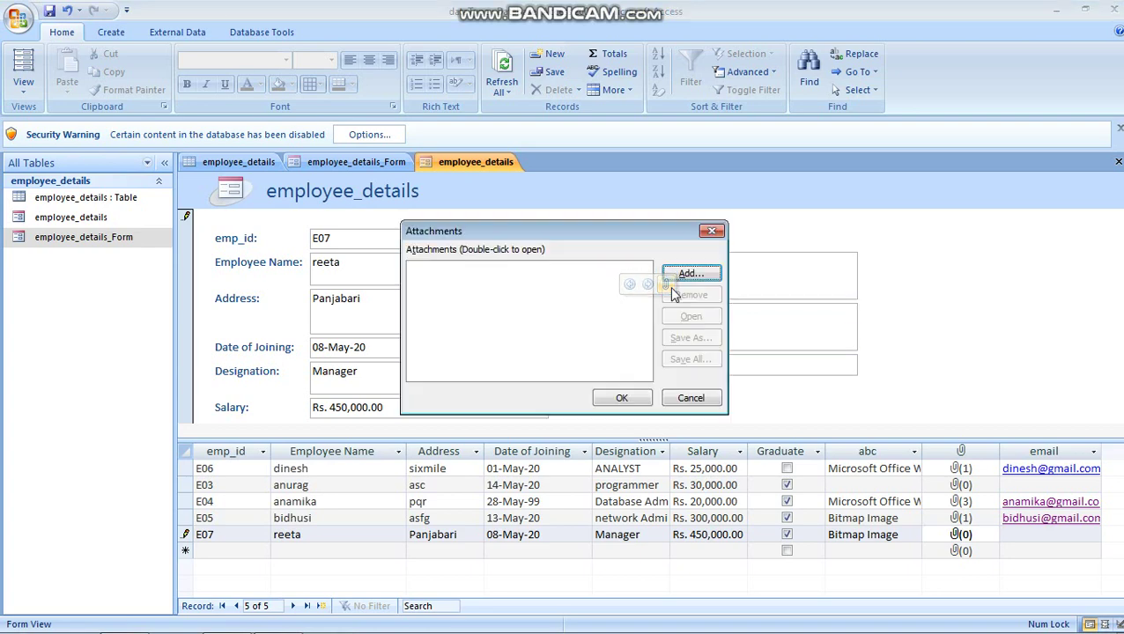
click(716, 277)
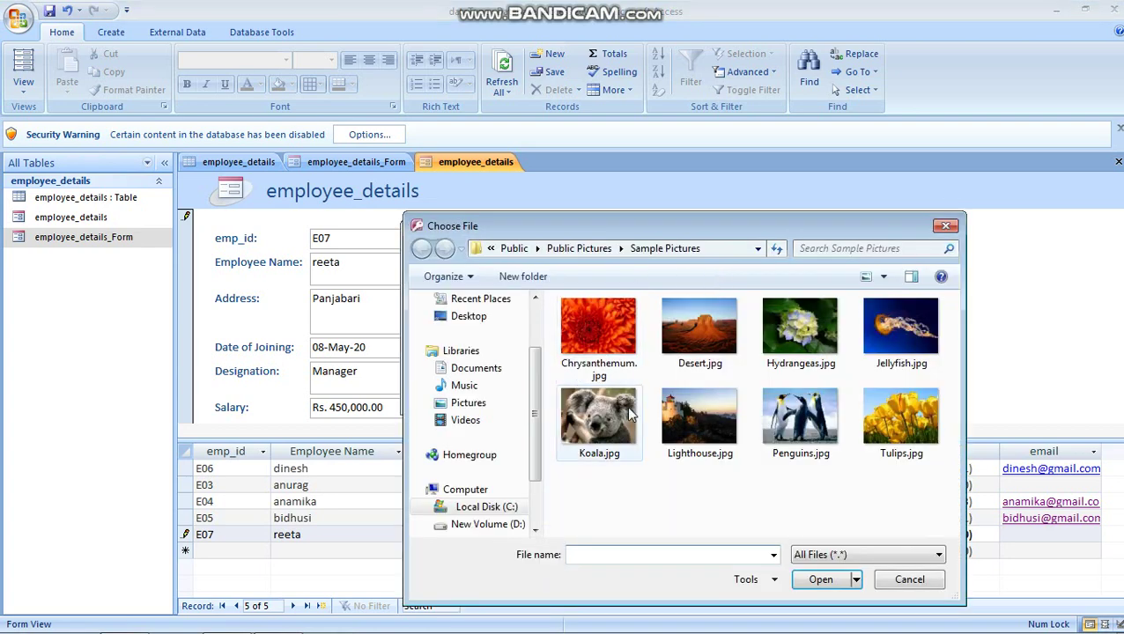
click(783, 422)
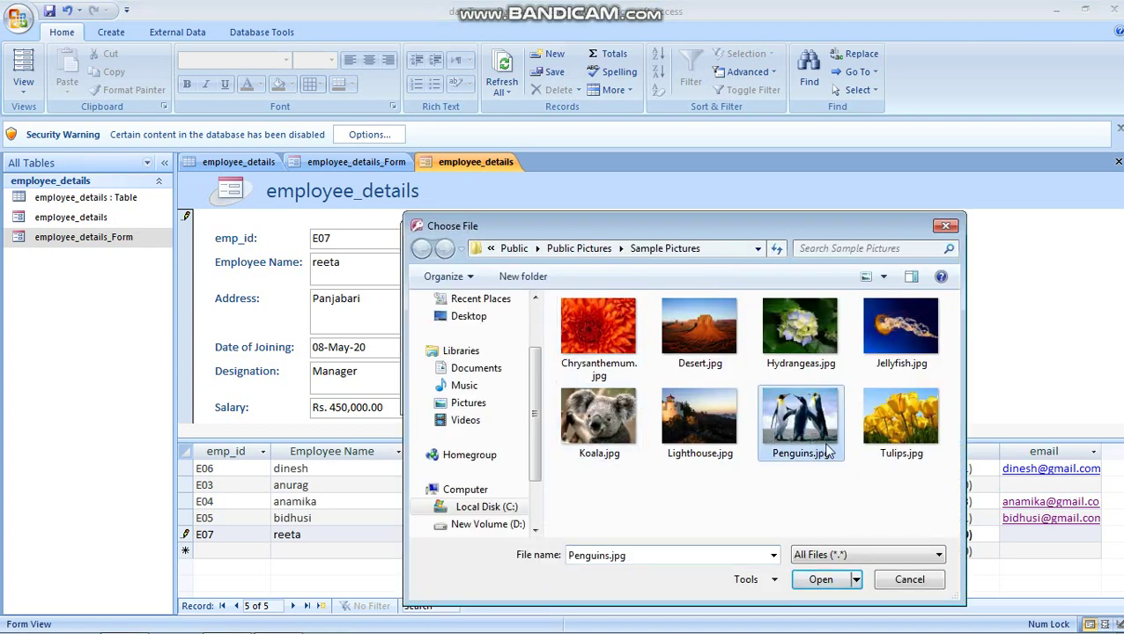
click(815, 343)
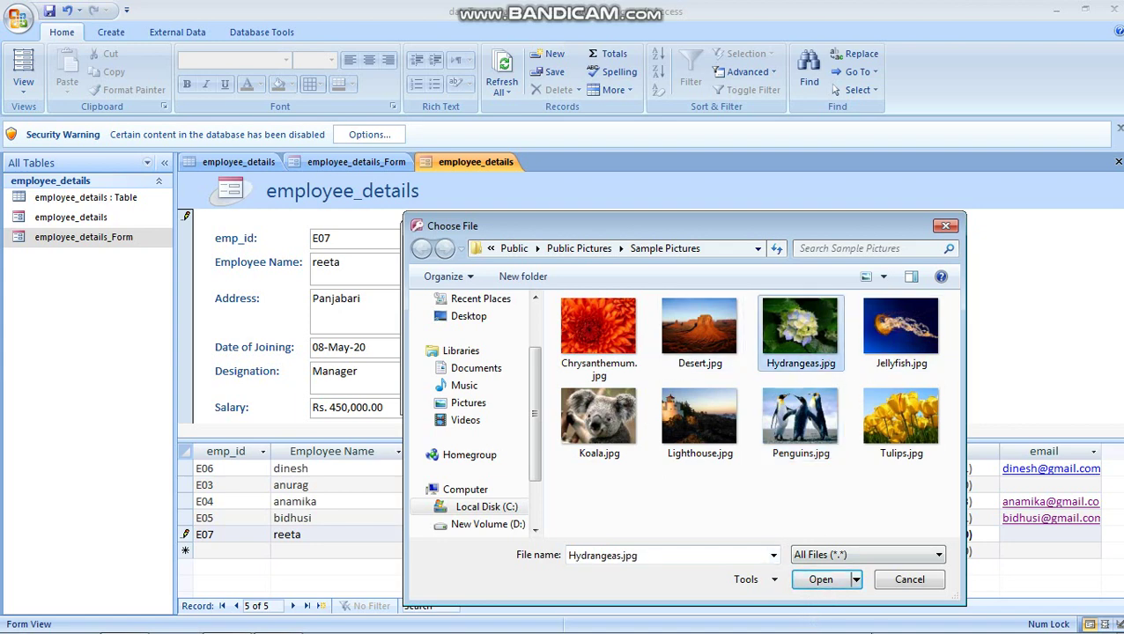
click(828, 581)
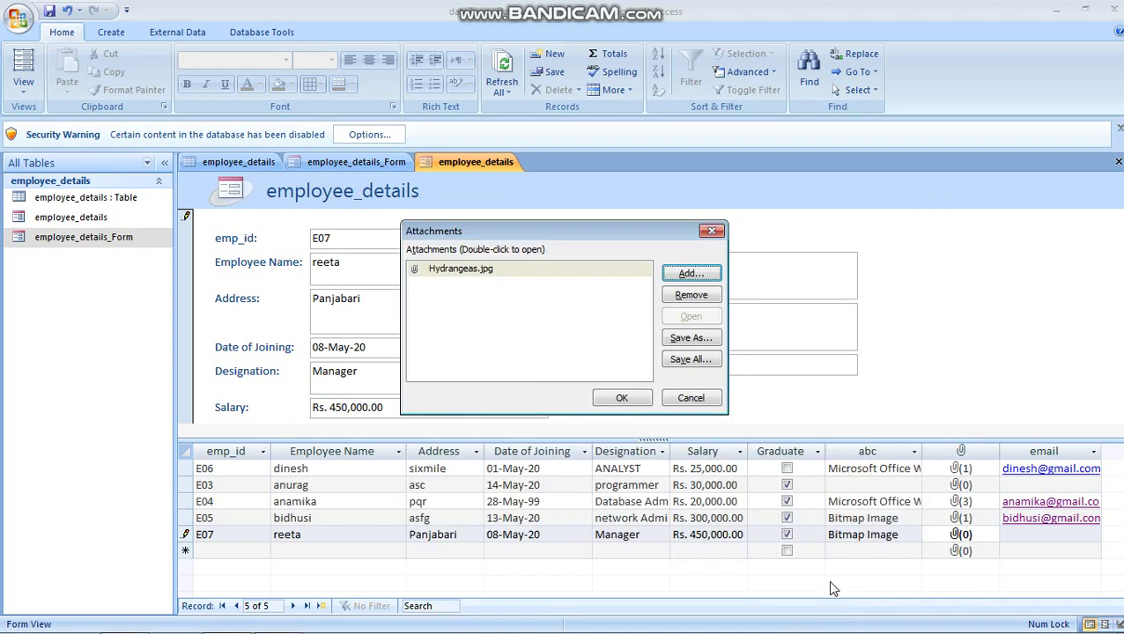
click(634, 397)
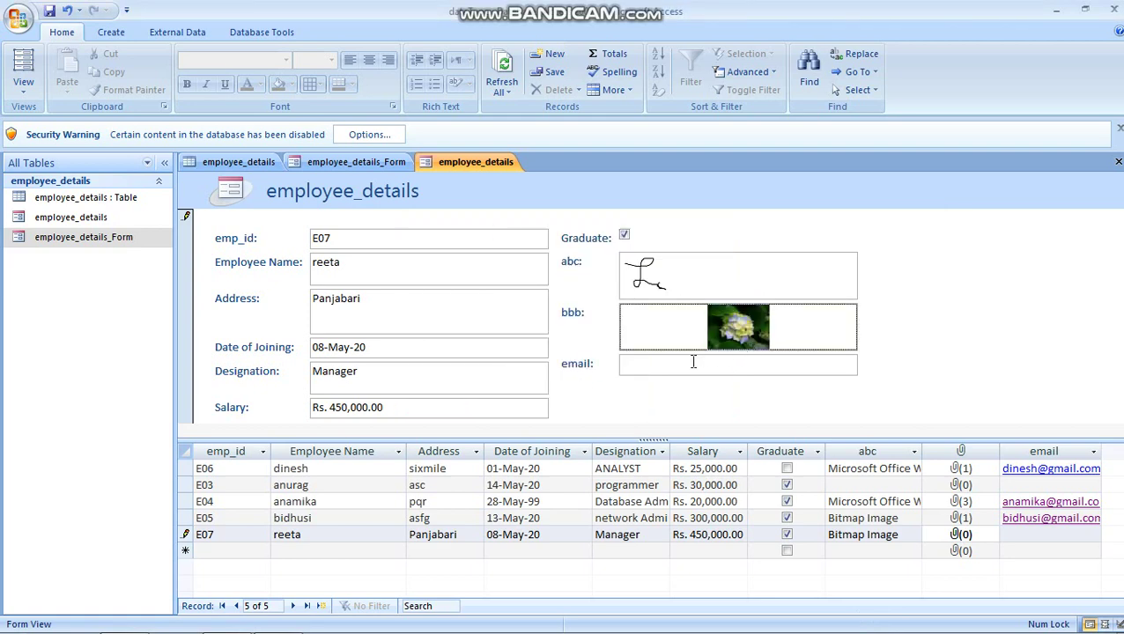
Step: Type the employee's e-mail address into the email field and save record E07
click(690, 367)
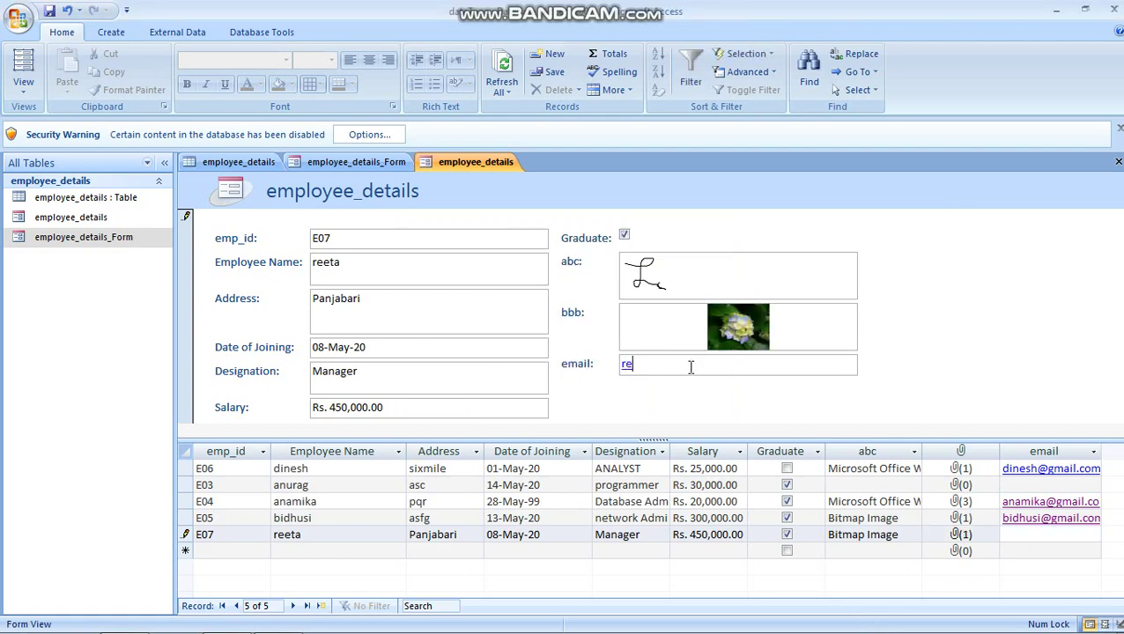
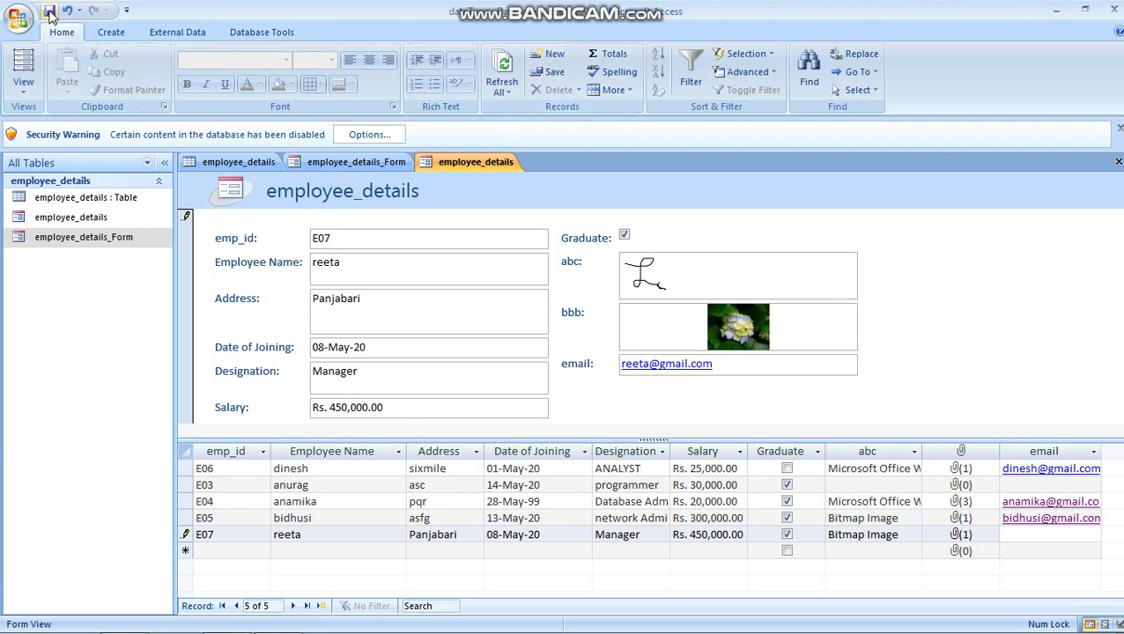
click(550, 74)
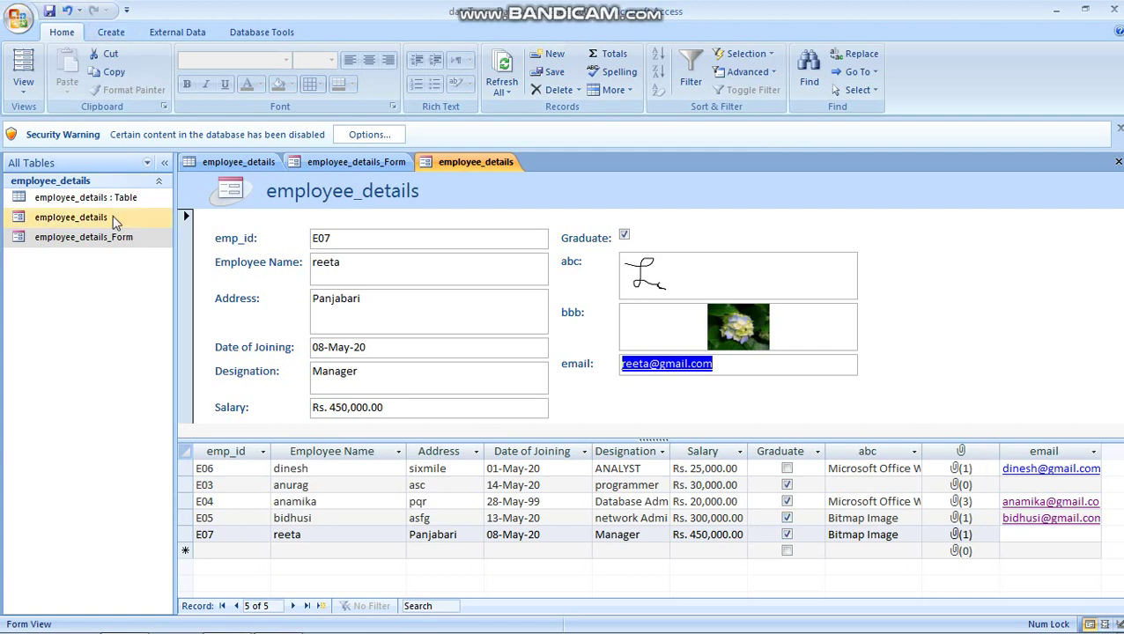
Step: Select the employee_details table and launch Form Wizard from Create > More Forms
click(86, 198)
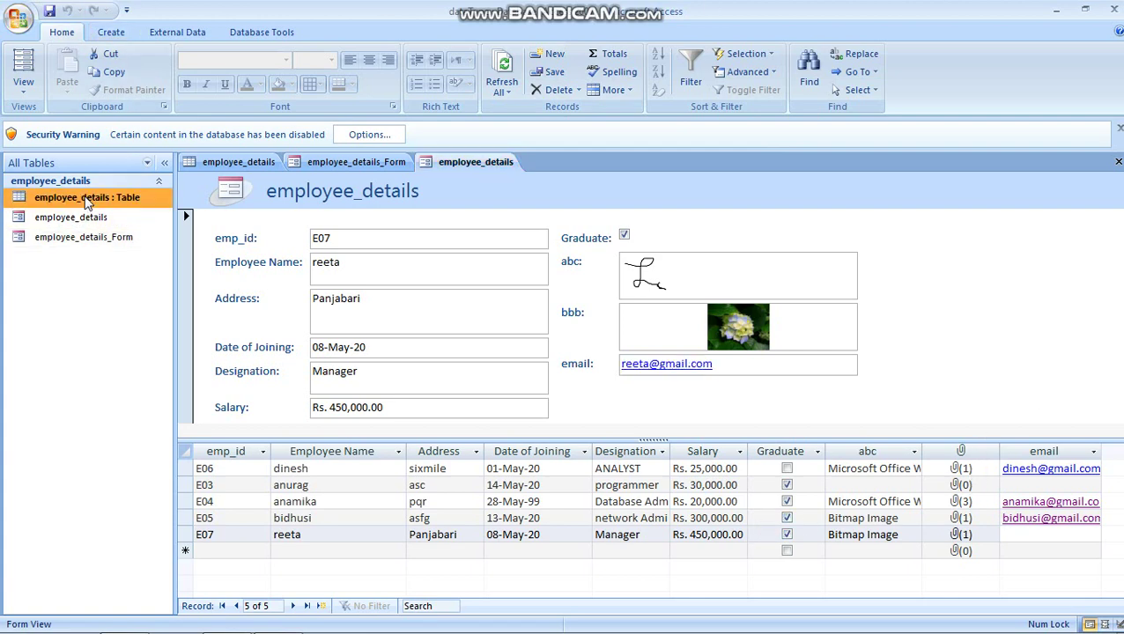
click(111, 33)
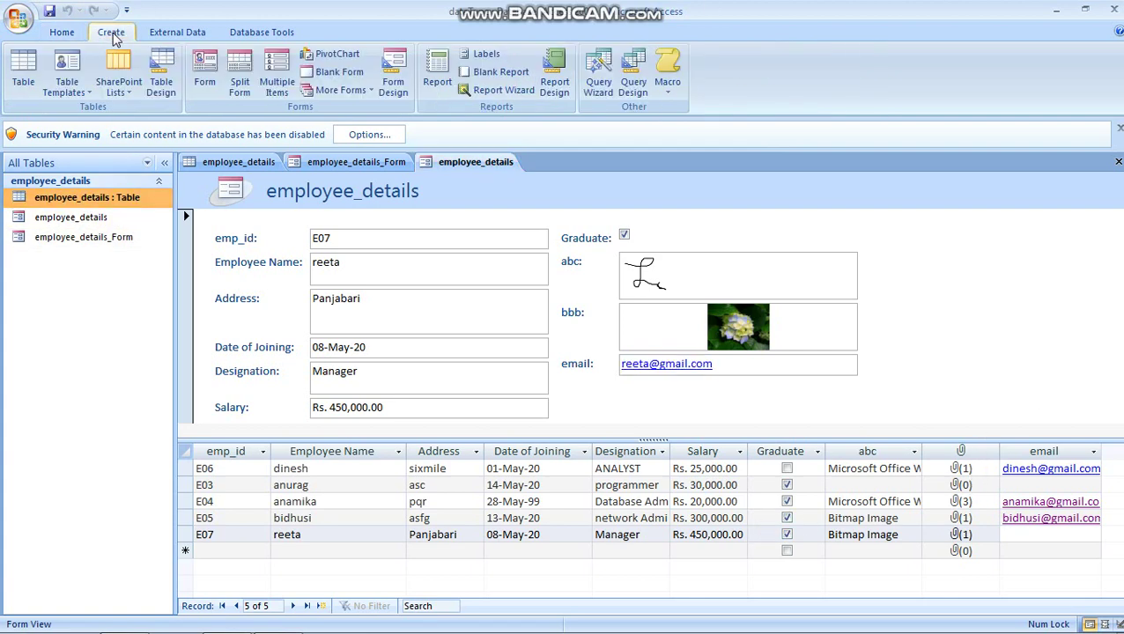
click(362, 92)
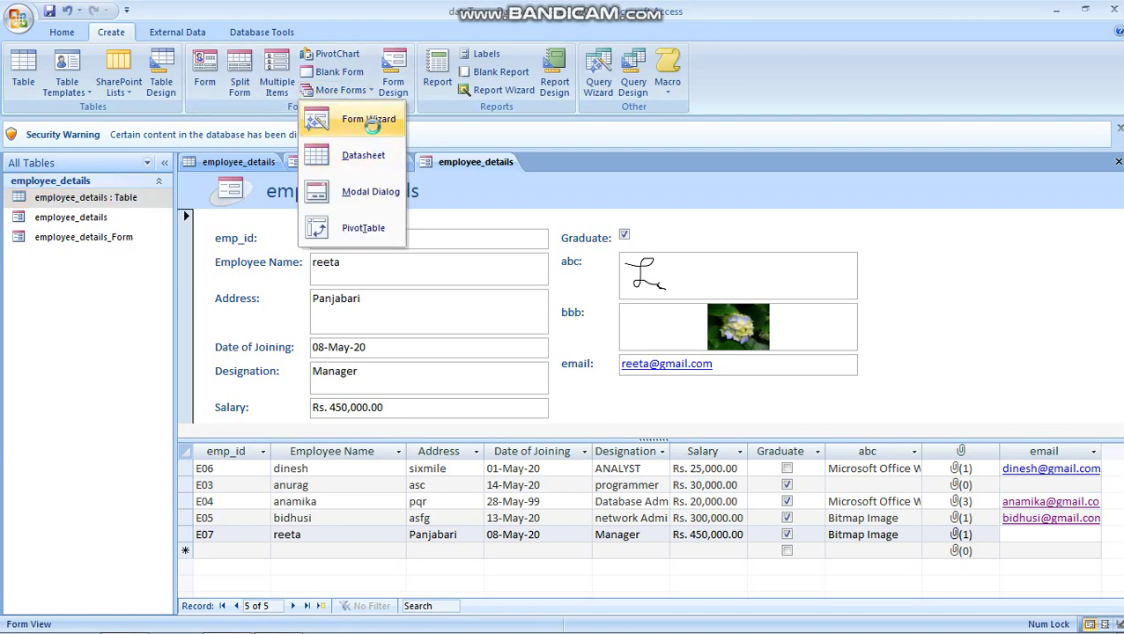
click(370, 121)
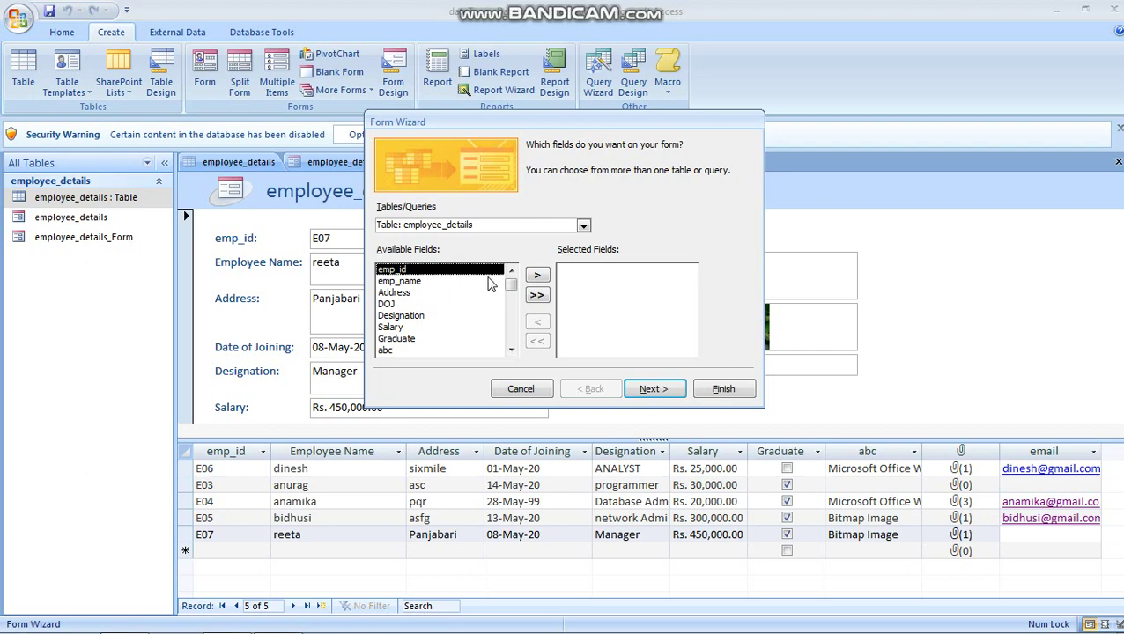
Step: Move all employee_details fields into Selected Fields and proceed to the layout page
click(534, 276)
click(534, 277)
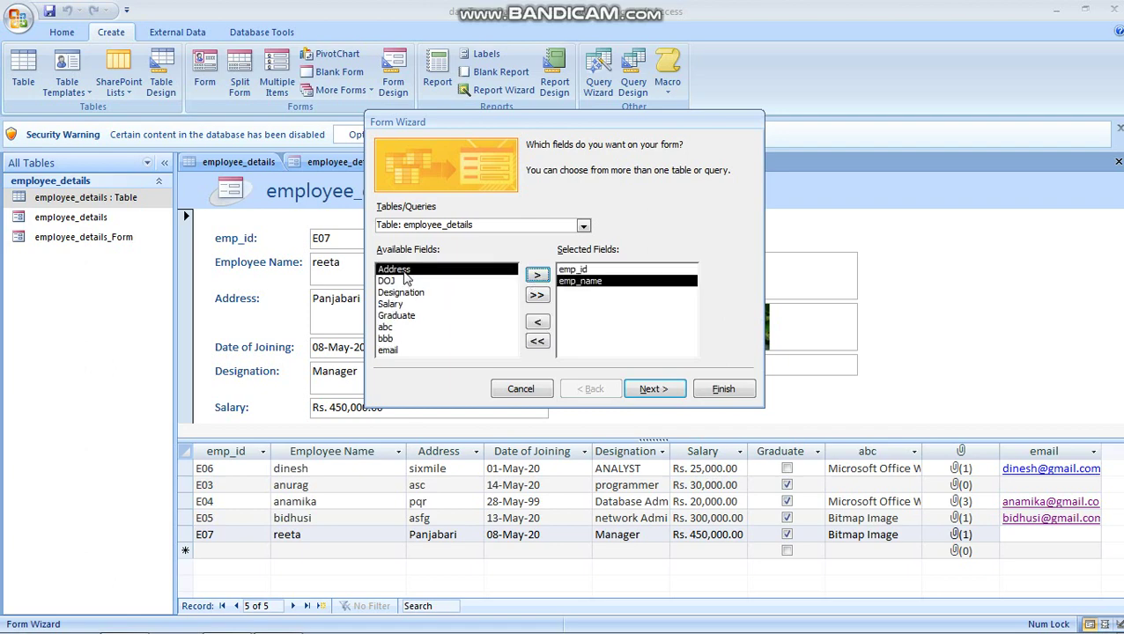
click(537, 275)
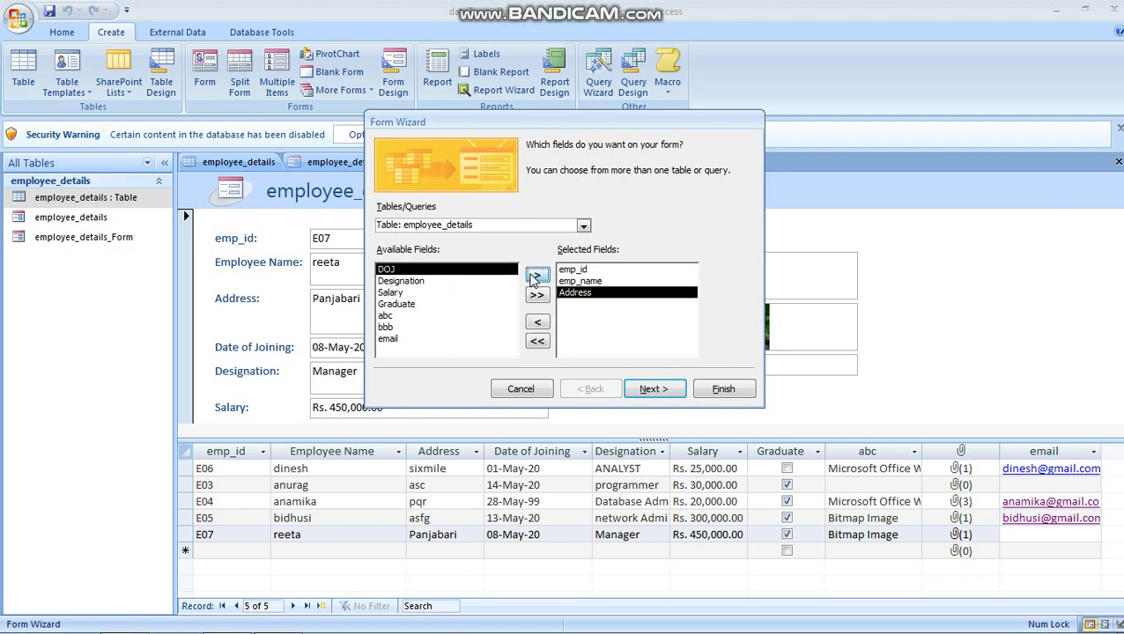
click(538, 324)
click(537, 296)
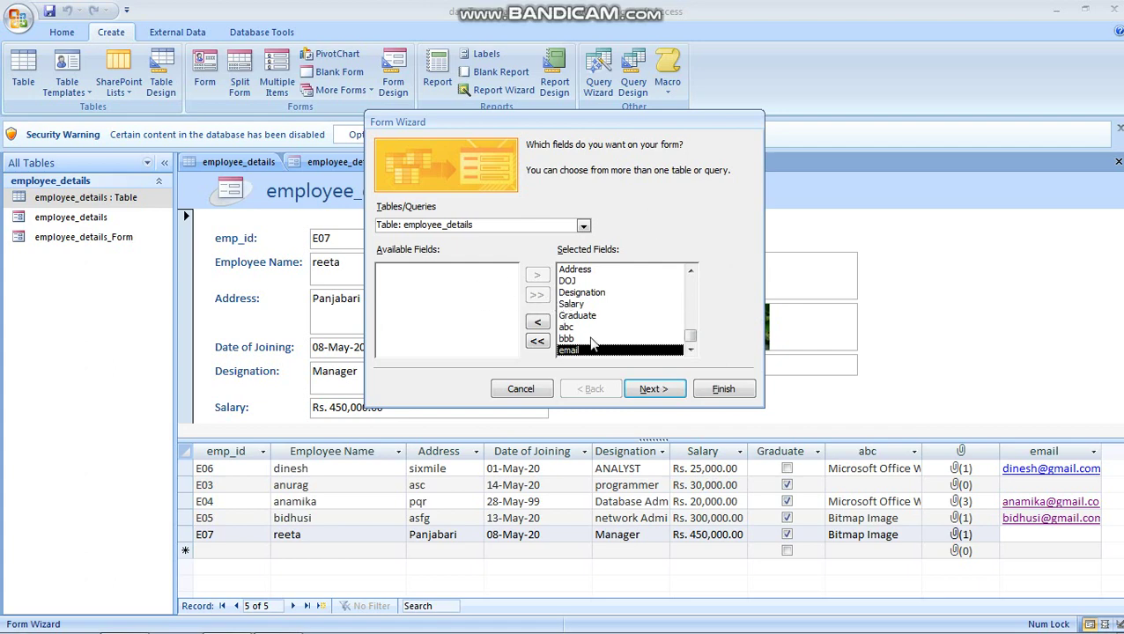
click(537, 341)
click(537, 295)
click(667, 394)
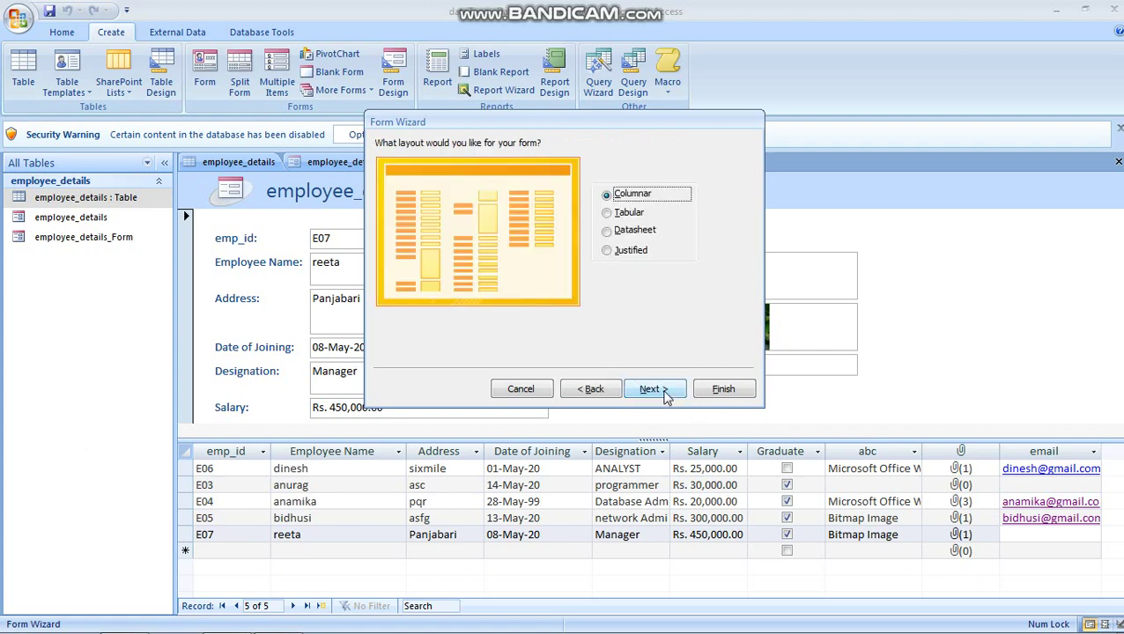
Step: Choose Tabular layout, then after previewing several styles pick Module and advance
click(606, 214)
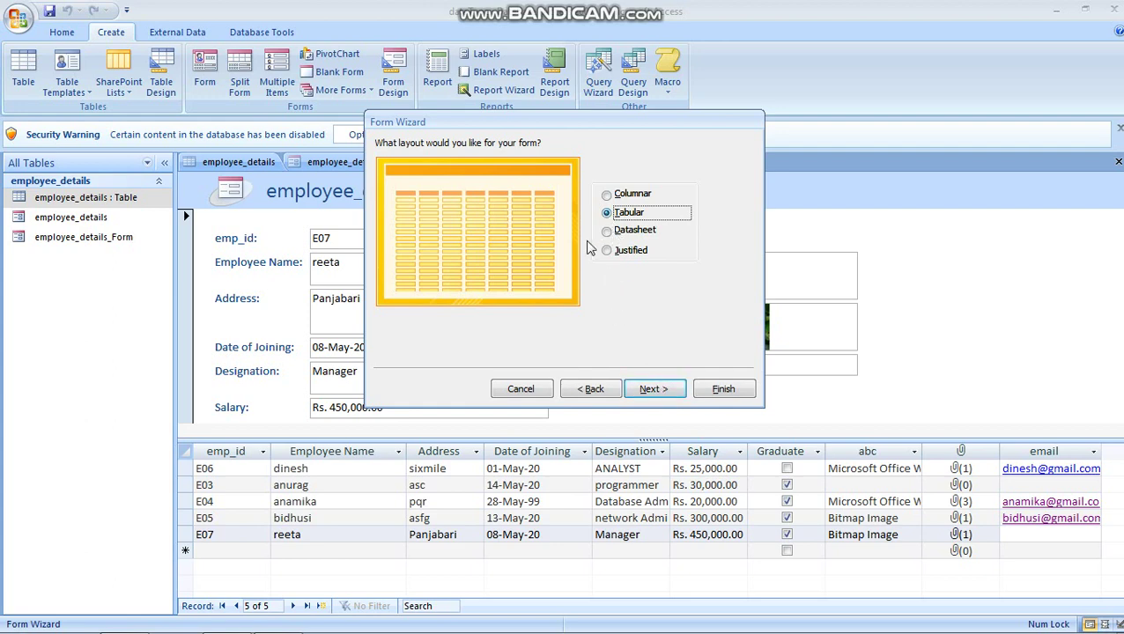
click(654, 389)
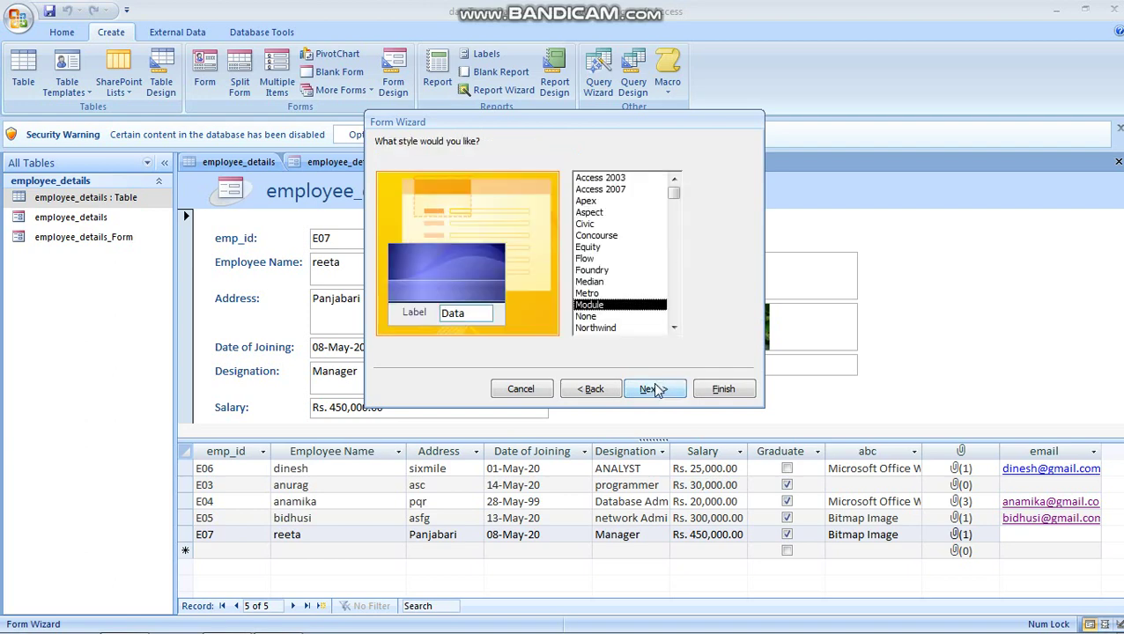
click(592, 259)
click(596, 238)
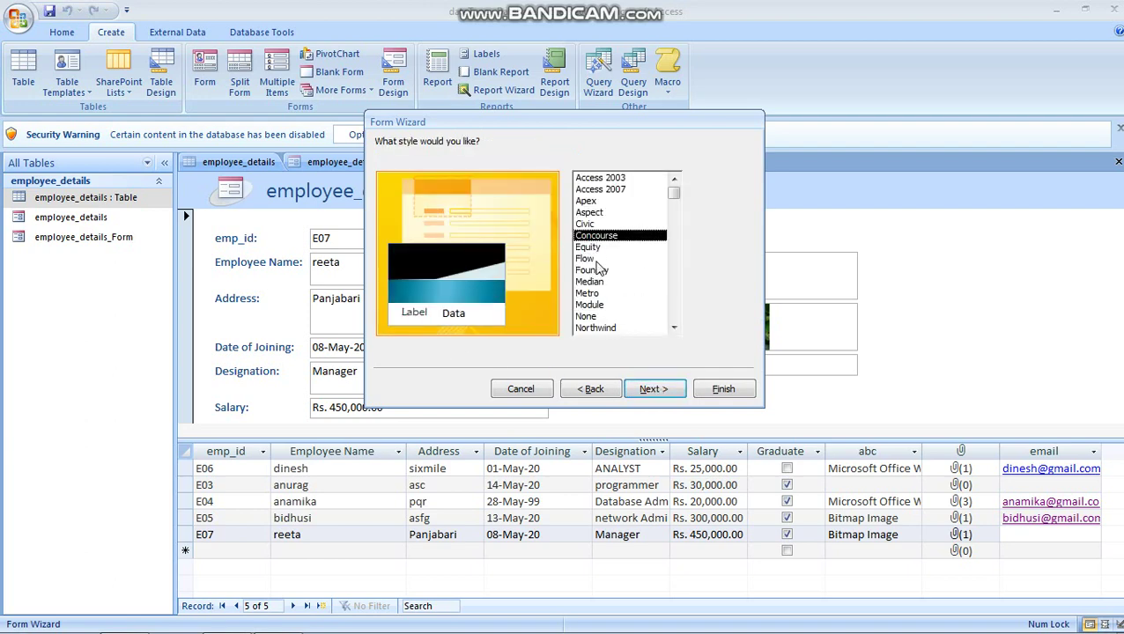
click(597, 271)
click(598, 282)
click(624, 179)
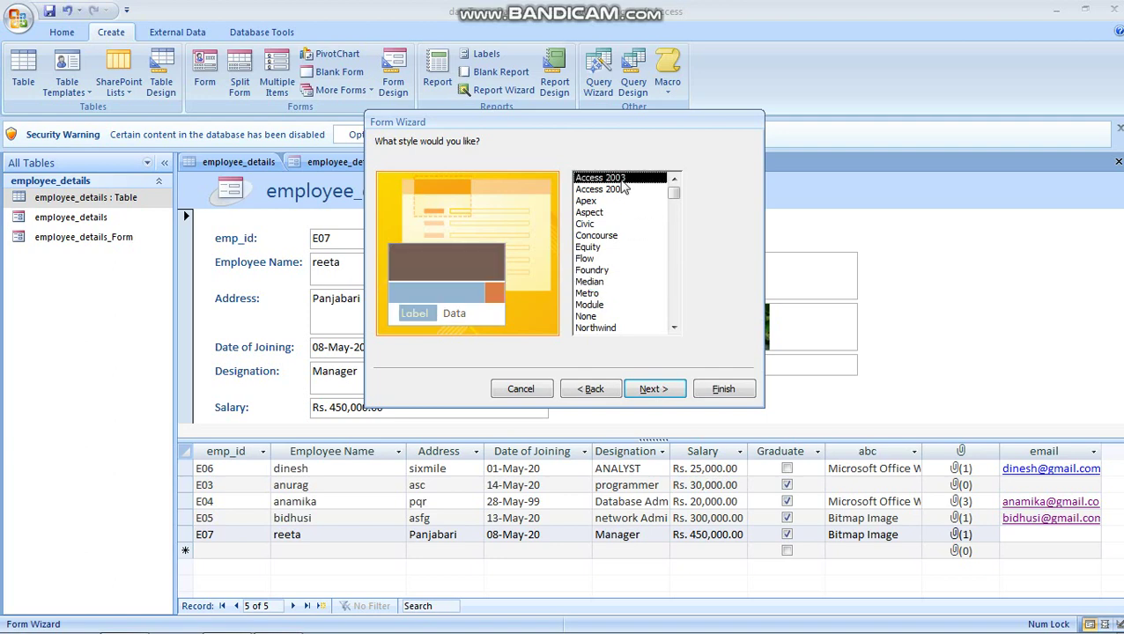
click(599, 282)
click(592, 305)
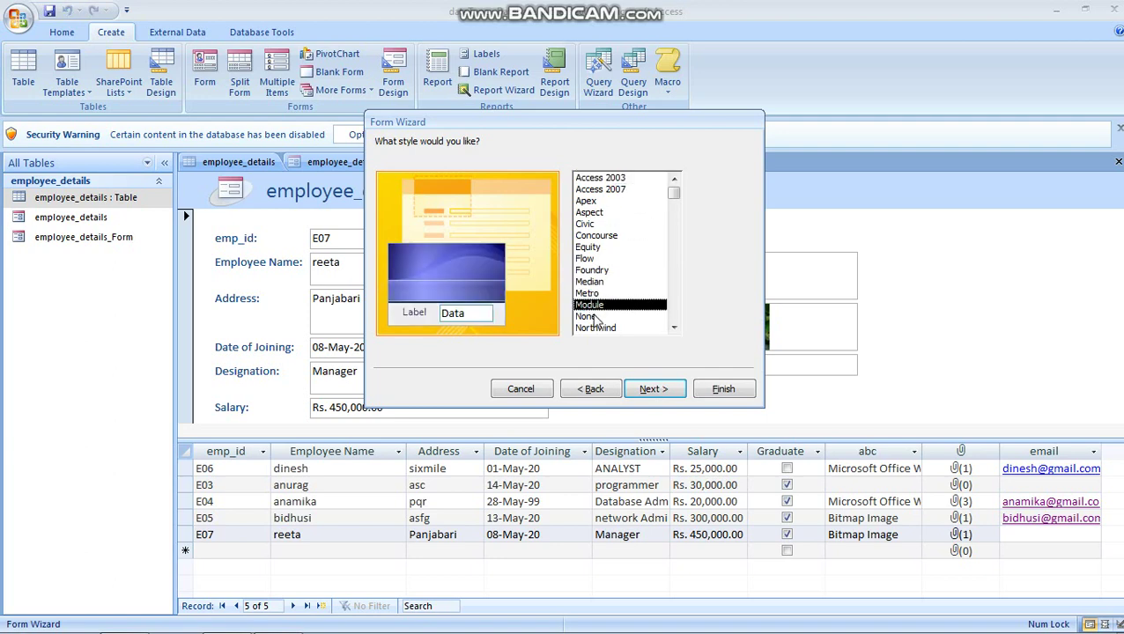
click(667, 395)
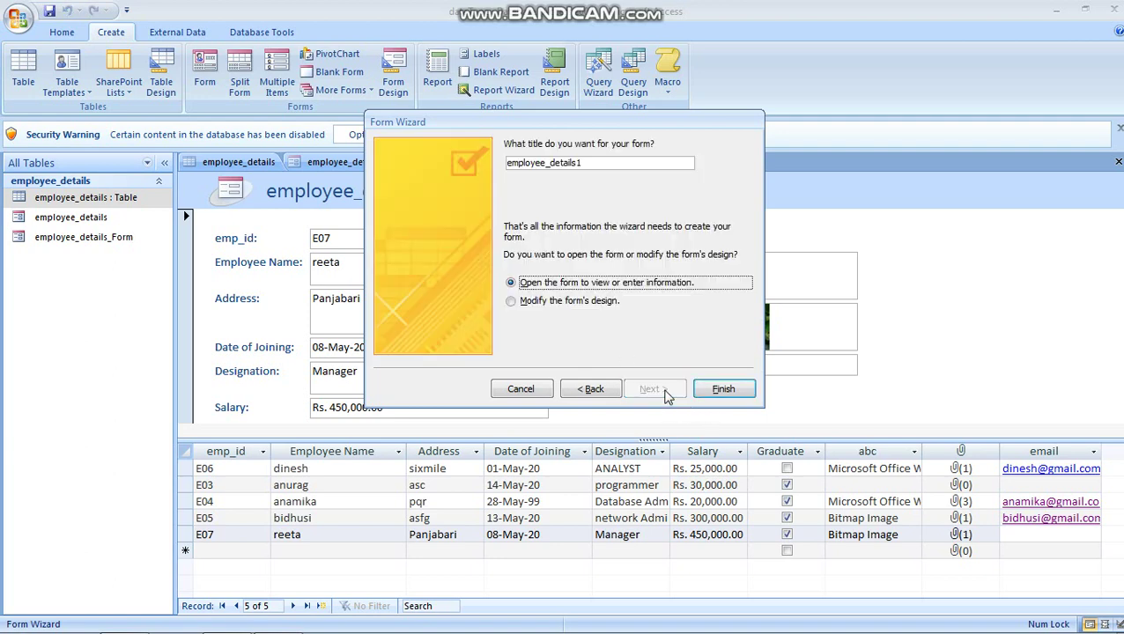
Step: Title the form employee_details_Form2, keep the open-to-view-data option, and finish the wizard
click(579, 161)
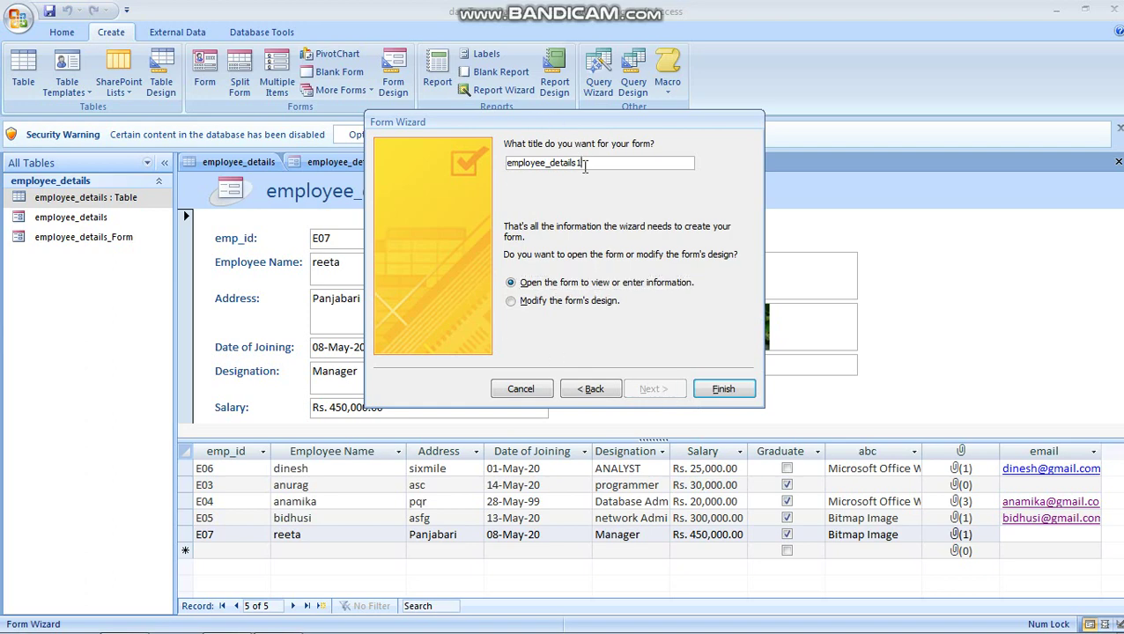
key(BackSpace)
text(_Form2)
click(512, 303)
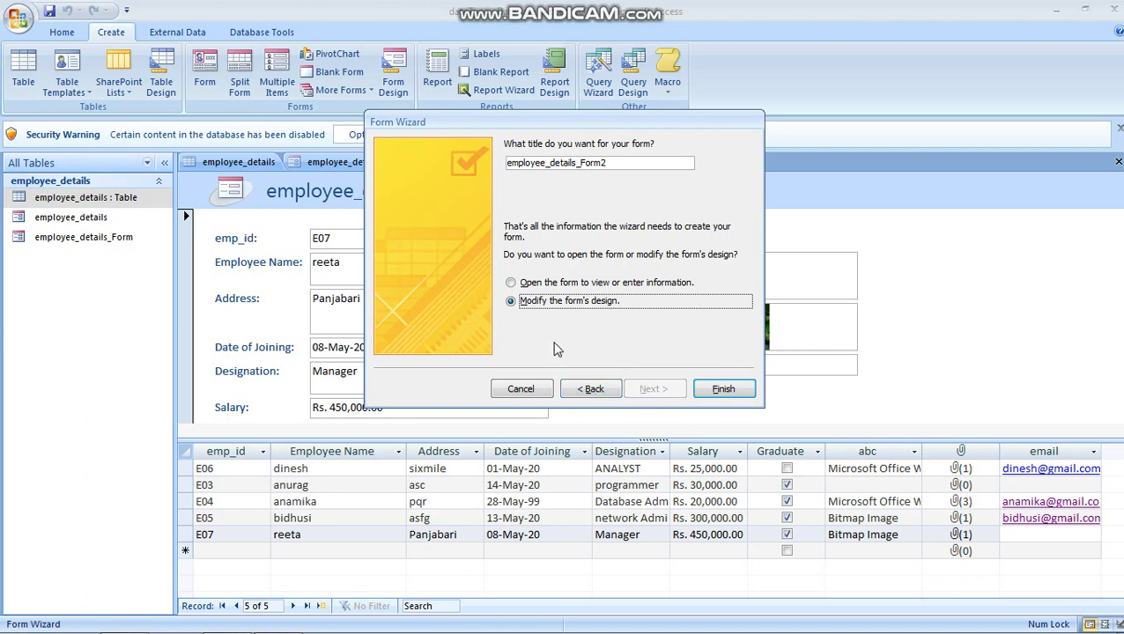
click(511, 282)
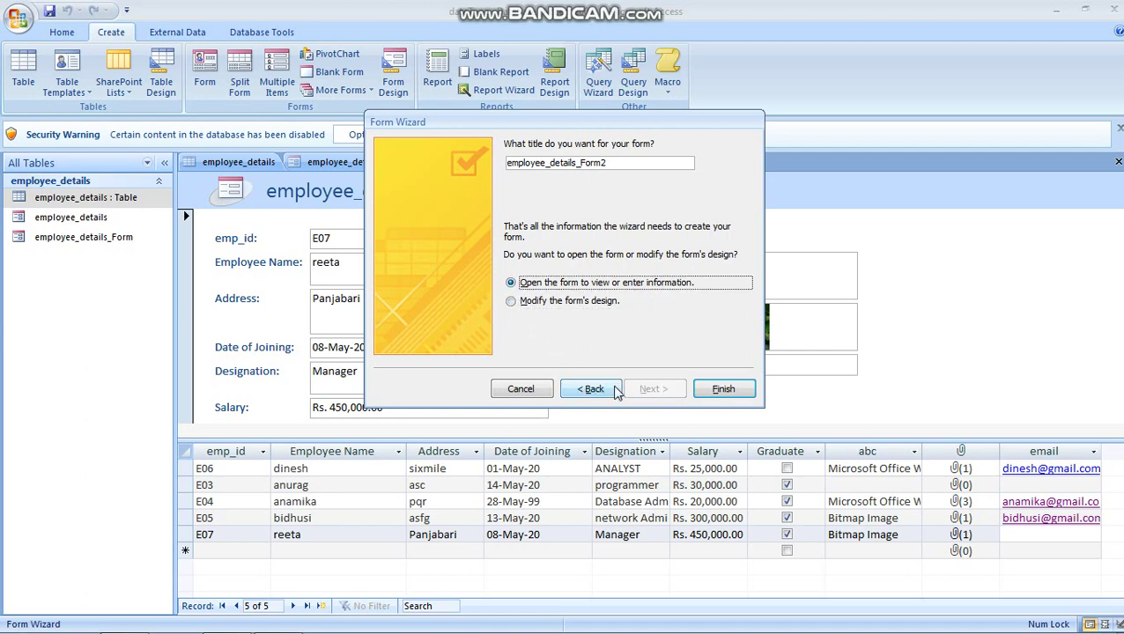
click(736, 390)
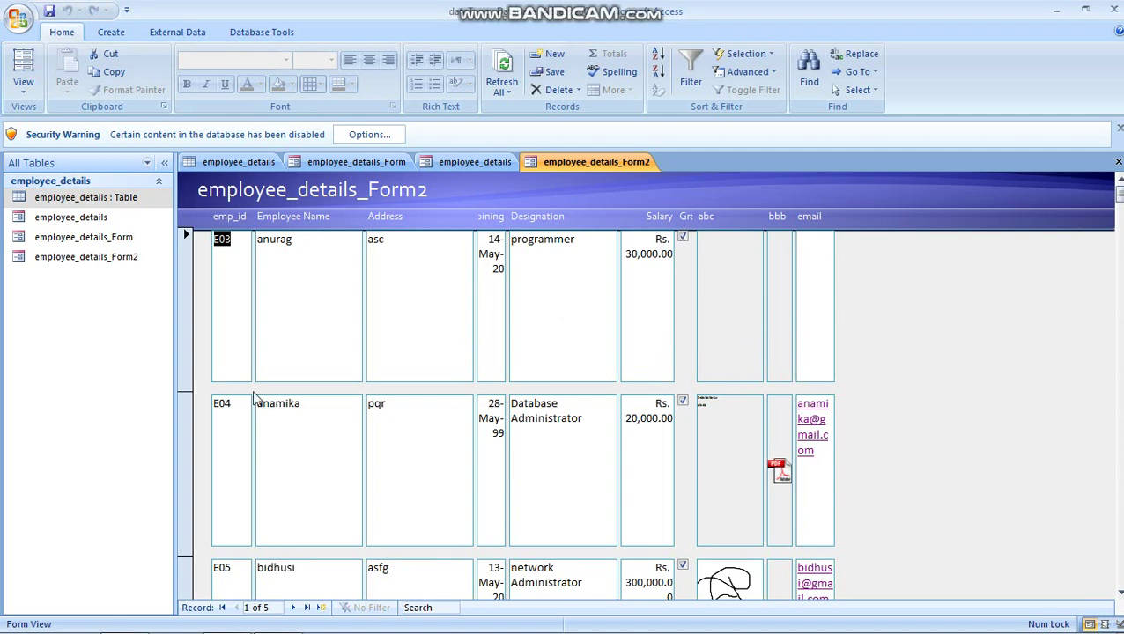
scroll(430, 564, down, 4)
scroll(430, 563, up, 3)
scroll(427, 556, down, 3)
click(233, 464)
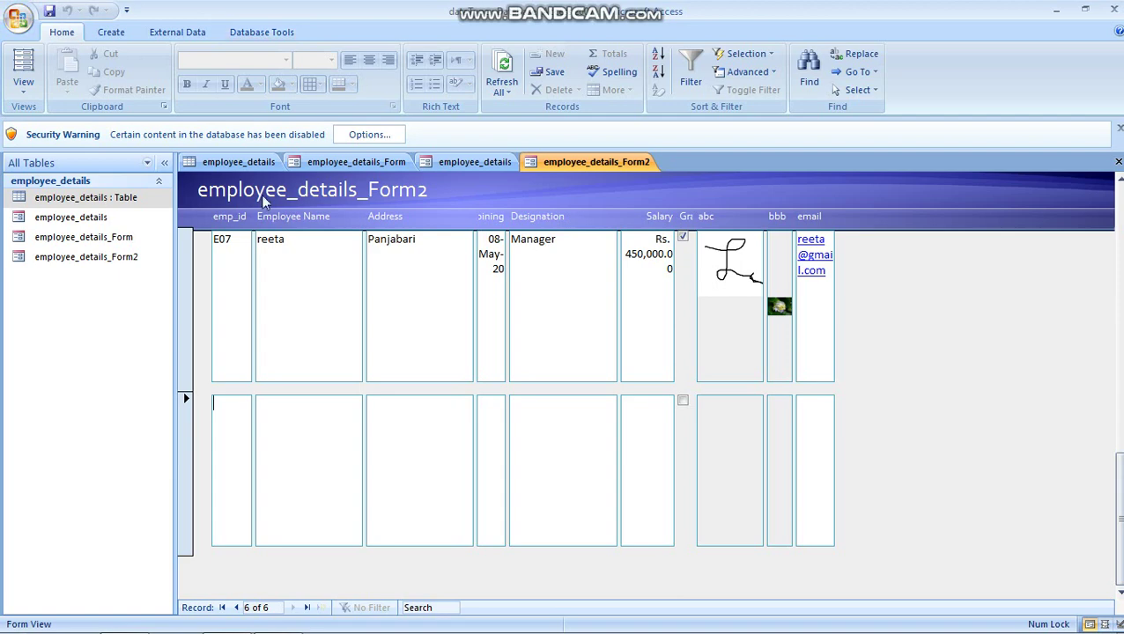
click(473, 161)
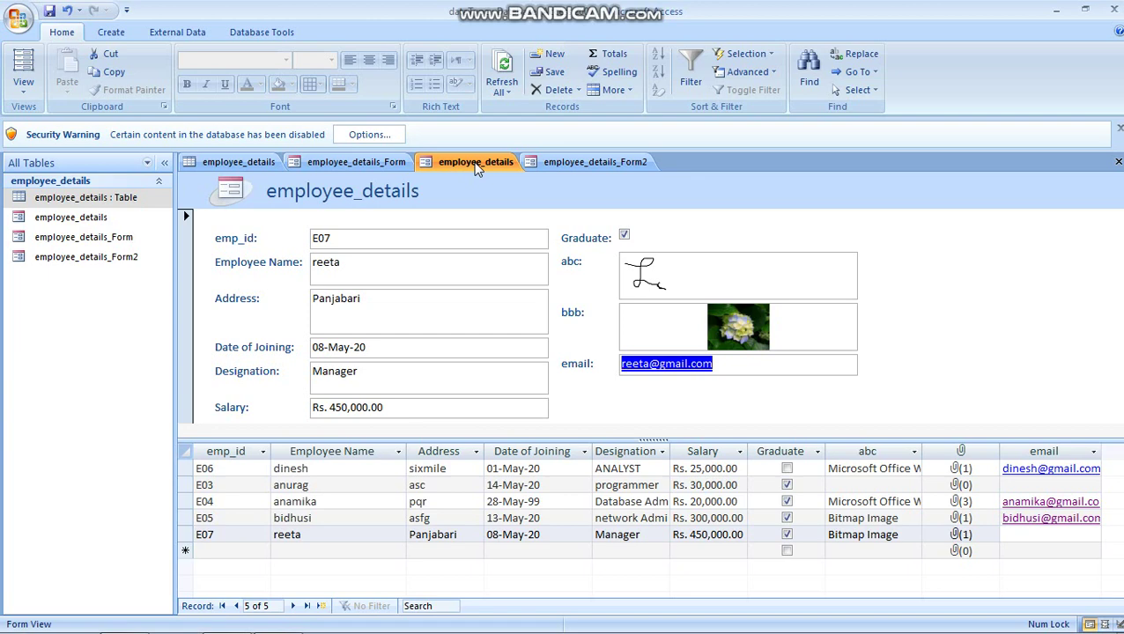
key(ctrl+Tab)
key(alt)
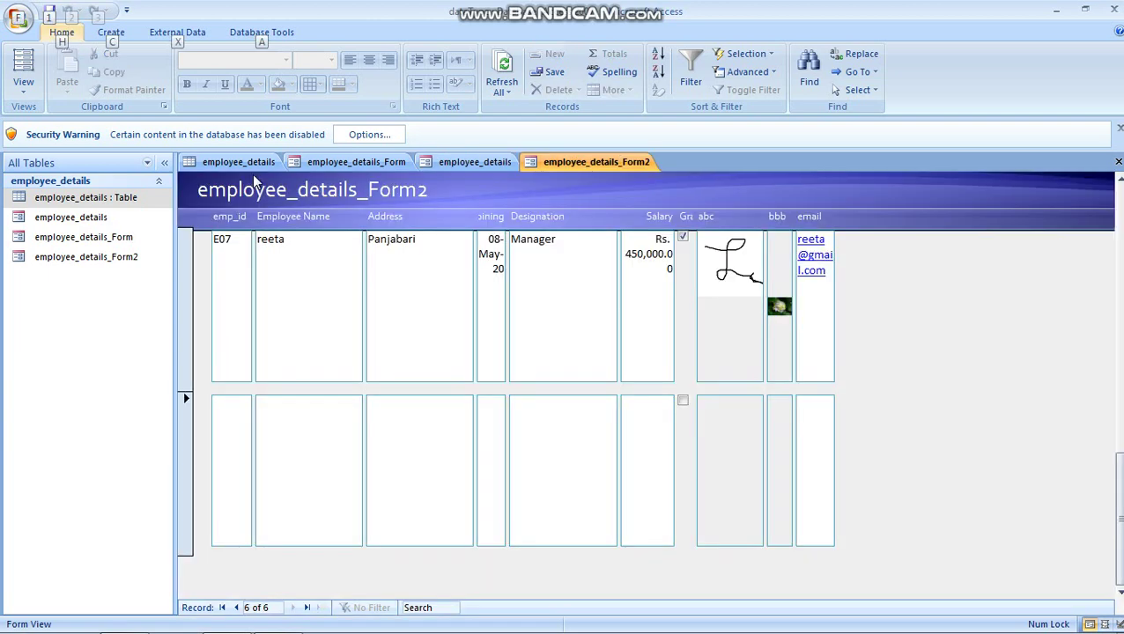